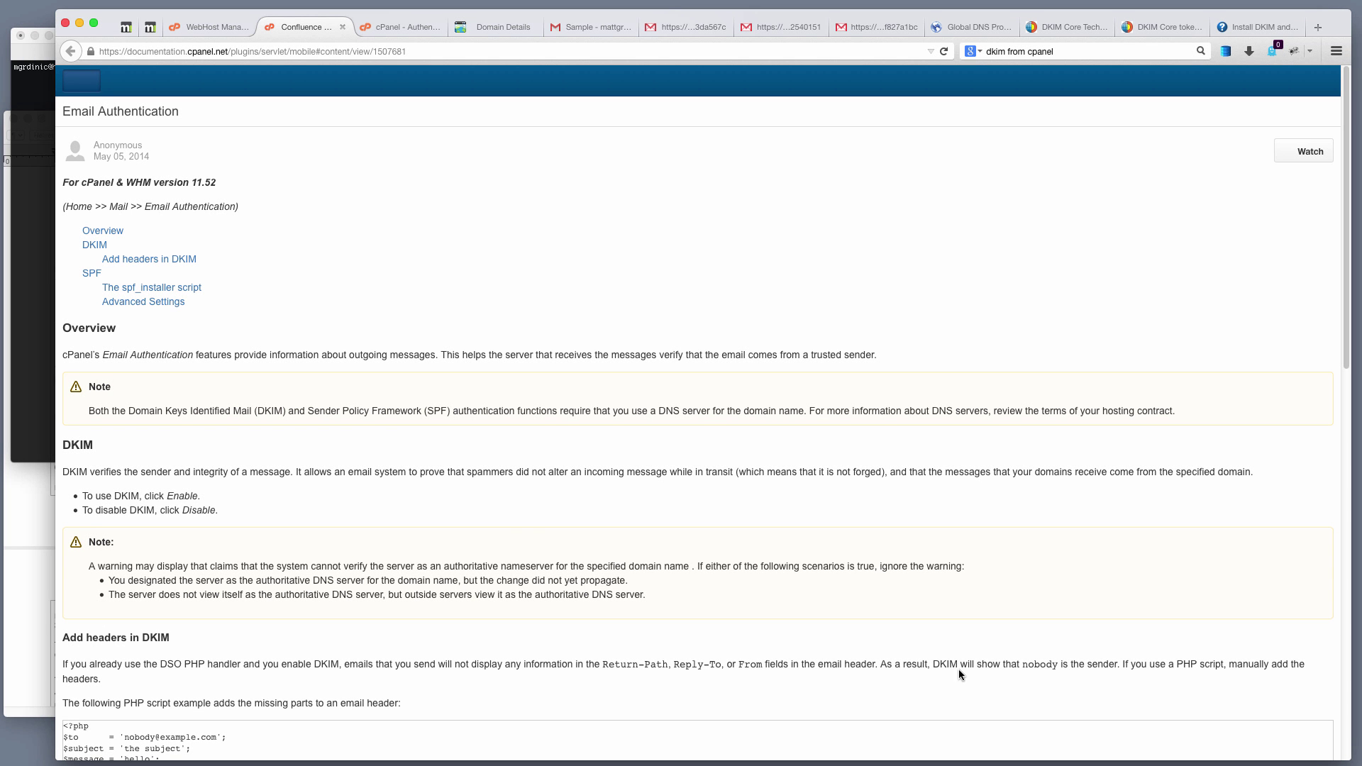
- Cross-check cPanel's DKIM and SPF status with GoDaddy's TXT records, ending on cPanel Authentication
{"action": "double_click", "coordinate": [437, 411]}
{"action": "left_click", "coordinate": [411, 28]}
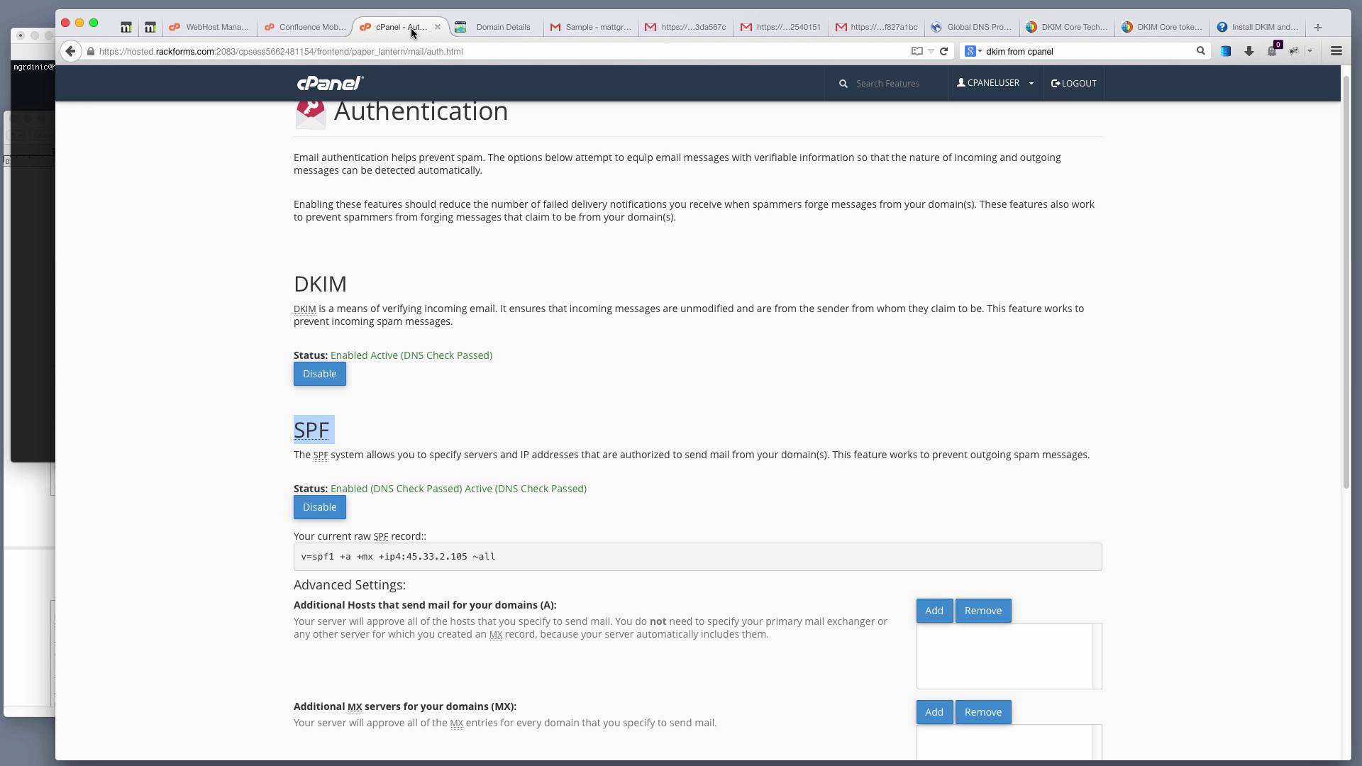
{"action": "left_click", "coordinate": [495, 29]}
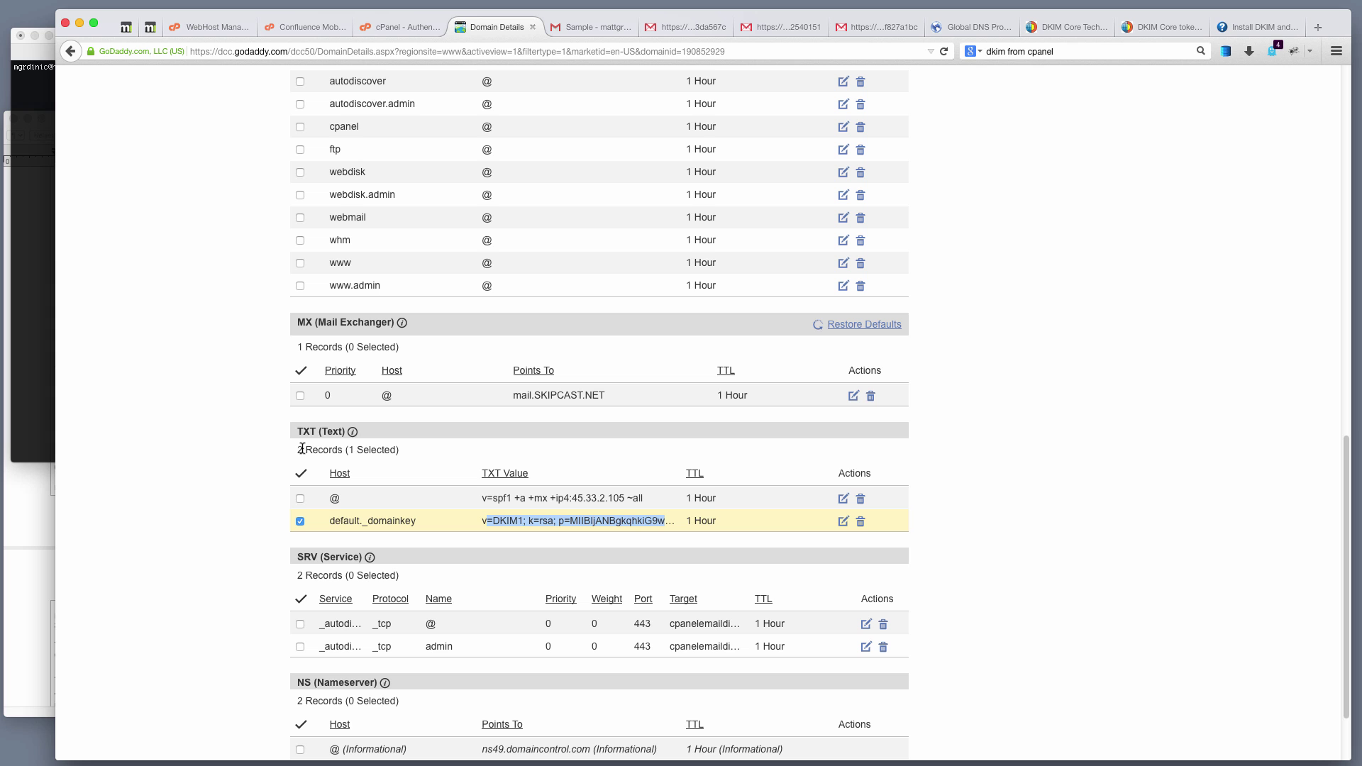
{"action": "left_click", "coordinate": [390, 30]}
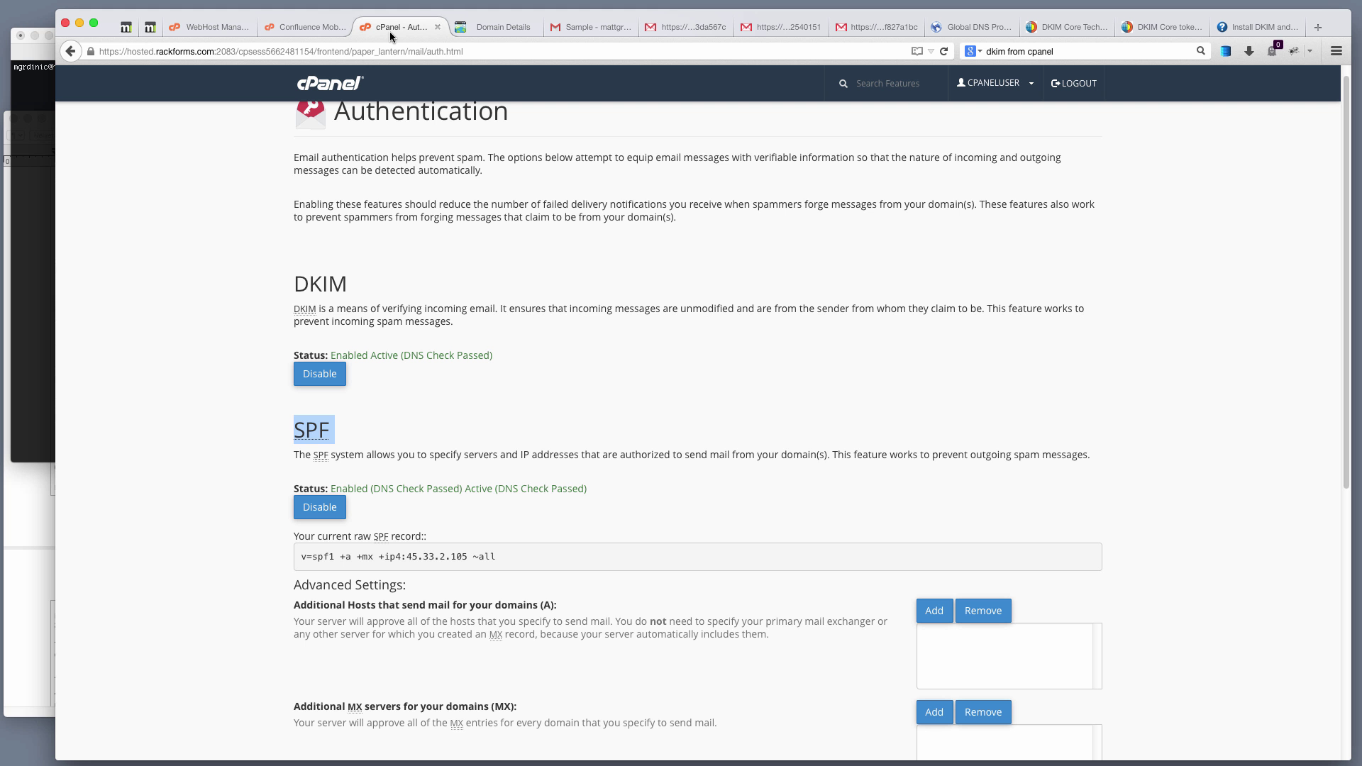
{"action": "left_click", "coordinate": [295, 26]}
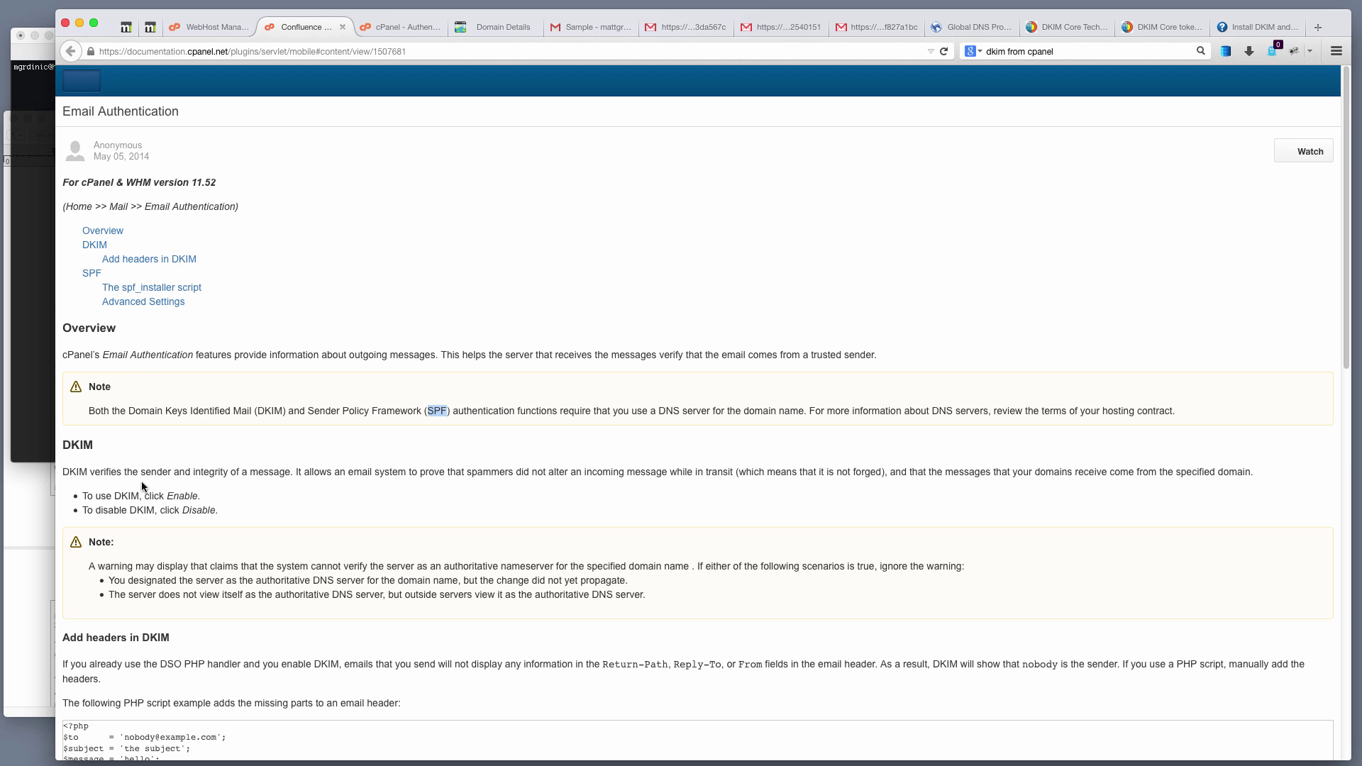
{"action": "double_click", "coordinate": [270, 411]}
{"action": "double_click", "coordinate": [437, 410]}
{"action": "left_click", "coordinate": [395, 26]}
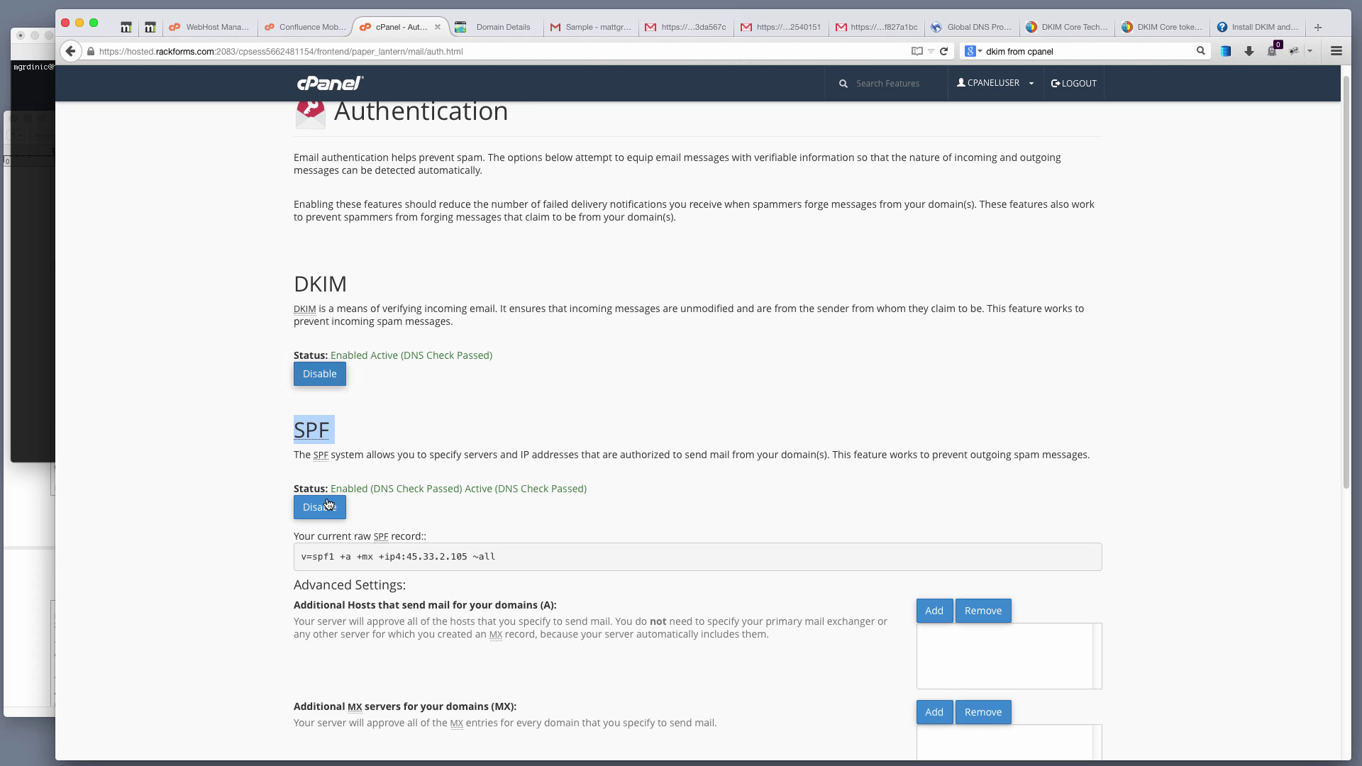
{"action": "left_click", "coordinate": [335, 281]}
{"action": "double_click", "coordinate": [335, 281]}
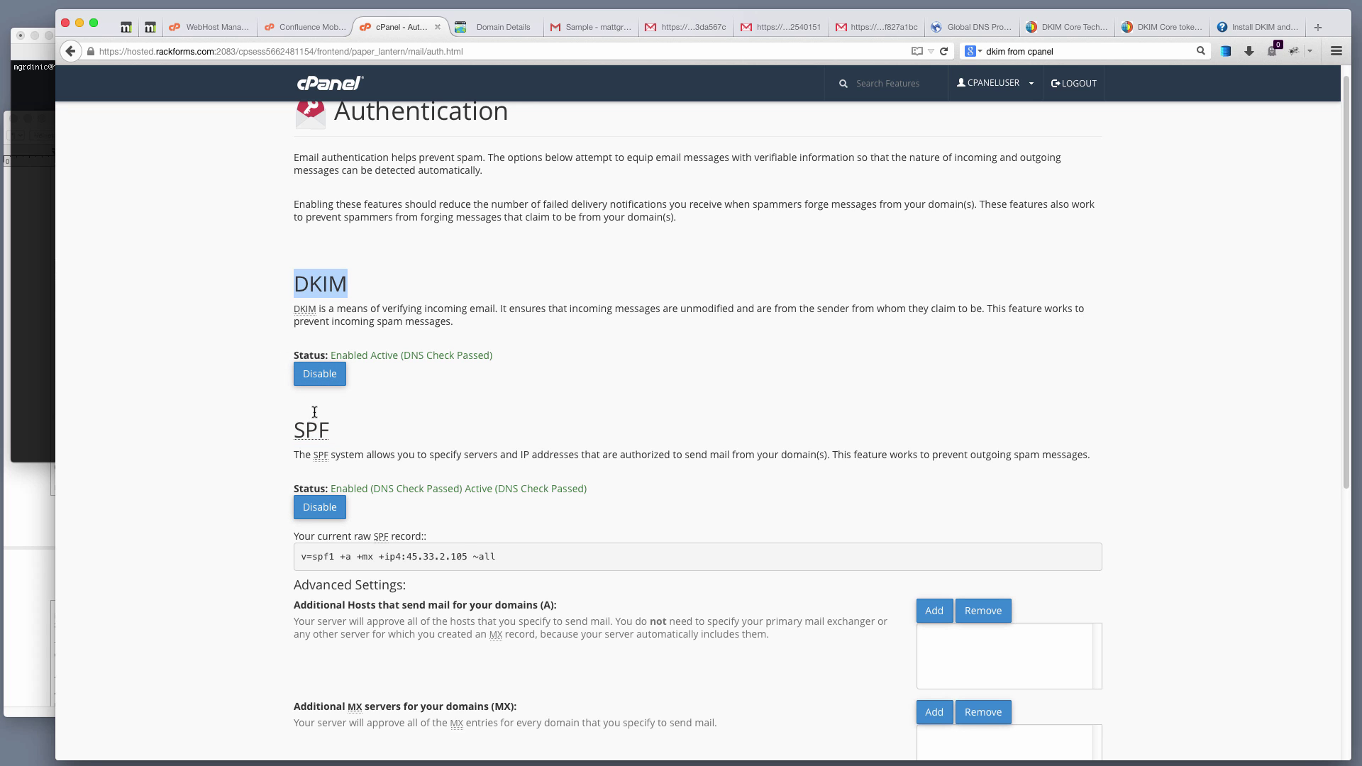
{"action": "left_click_drag", "start_coordinate": [334, 430], "coordinate": [270, 430]}
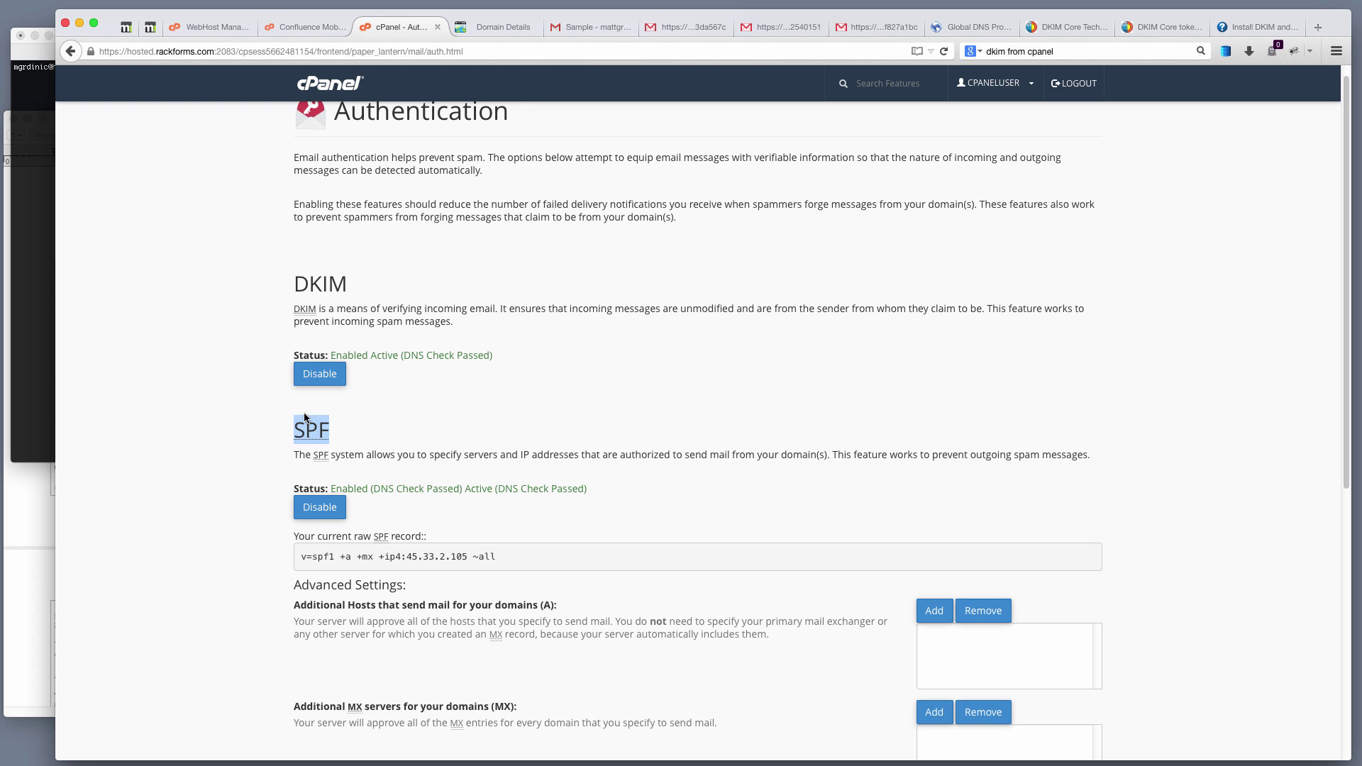
{"action": "left_click_drag", "start_coordinate": [358, 284], "coordinate": [291, 278]}
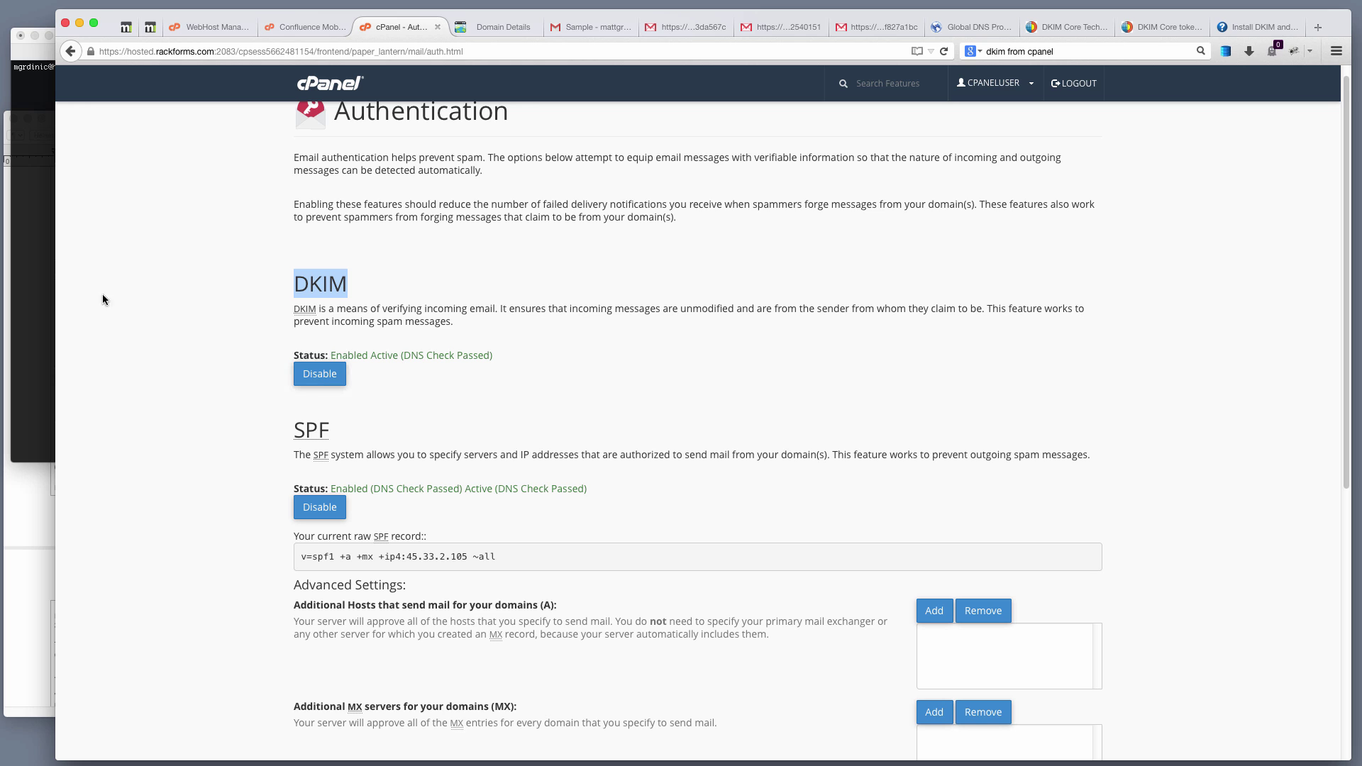
{"action": "left_click_drag", "start_coordinate": [506, 361], "coordinate": [343, 357]}
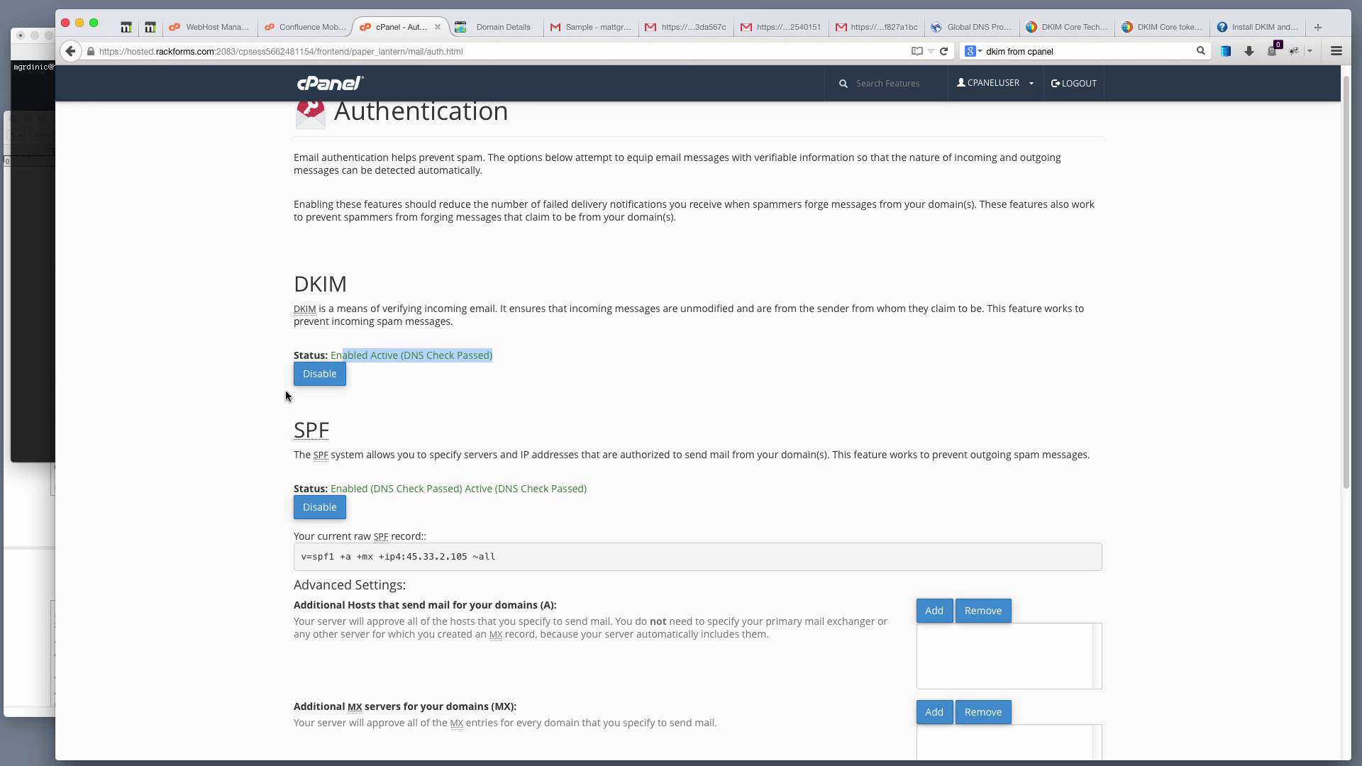
- Select the RAW DKIM record in Server-Notes, from default._domainkey TXT through the v=DKIM1 key ending AQAB
{"action": "left_click", "coordinate": [42, 513]}
{"action": "scroll", "coordinate": [194, 429], "scroll_direction": "up", "scroll_amount": 4}
{"action": "scroll", "coordinate": [193, 429], "scroll_direction": "up", "scroll_amount": 3}
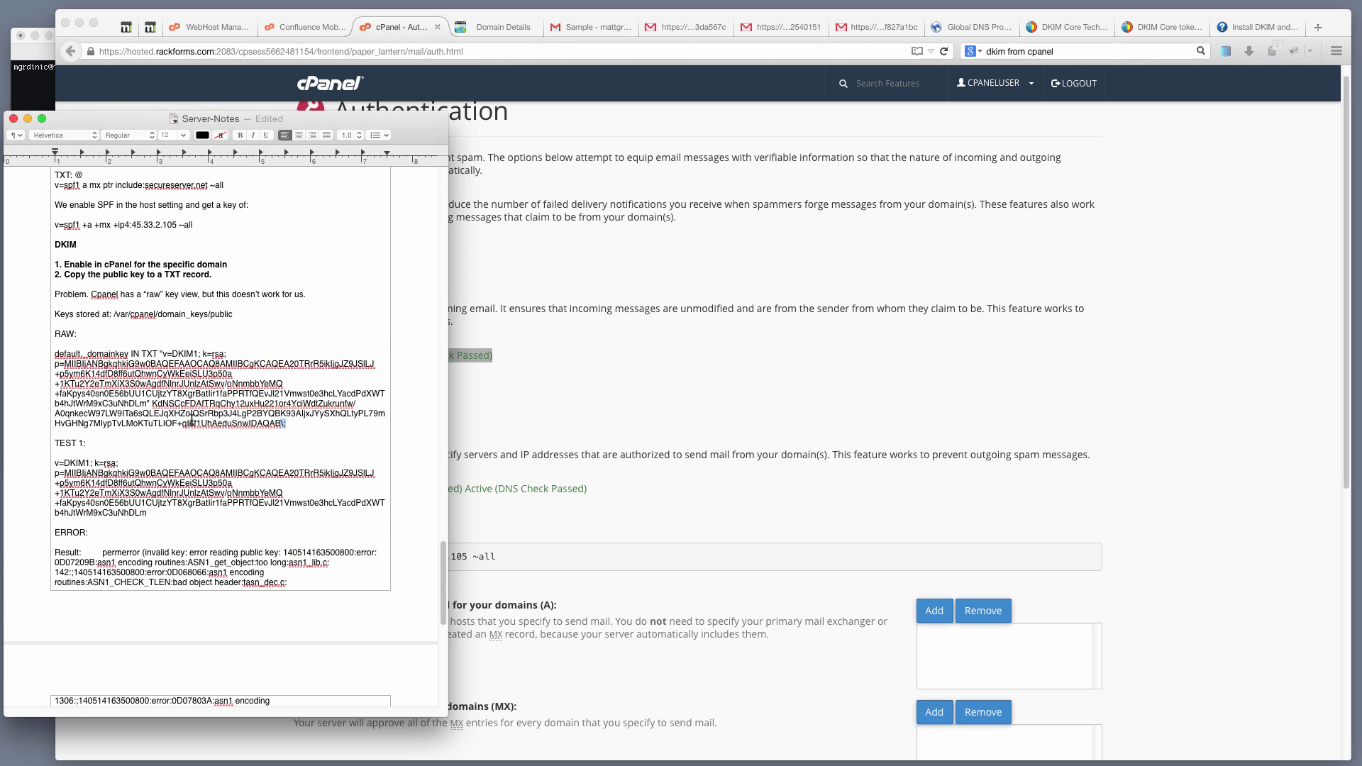
{"action": "left_click_drag", "start_coordinate": [307, 450], "coordinate": [51, 378]}
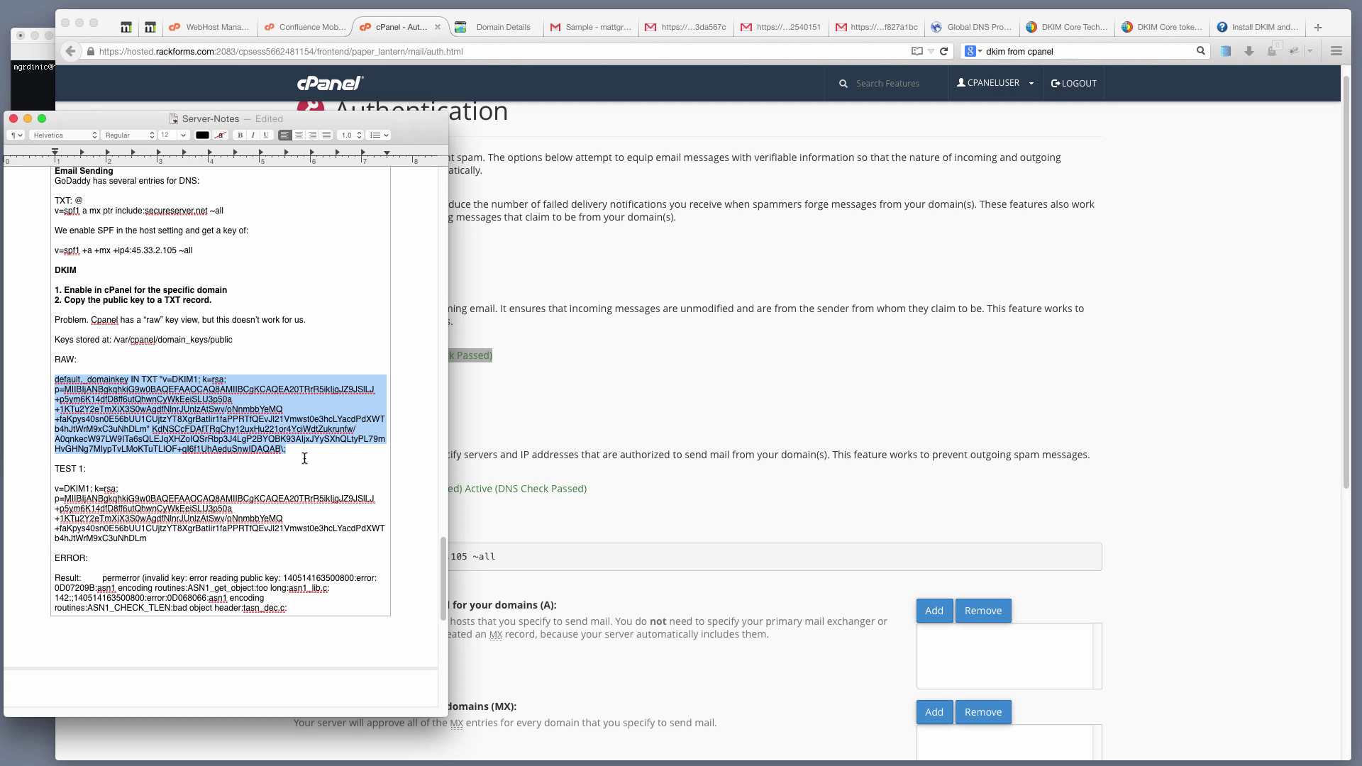
{"action": "left_click_drag", "start_coordinate": [303, 451], "coordinate": [45, 381]}
{"action": "double_click", "coordinate": [147, 380]}
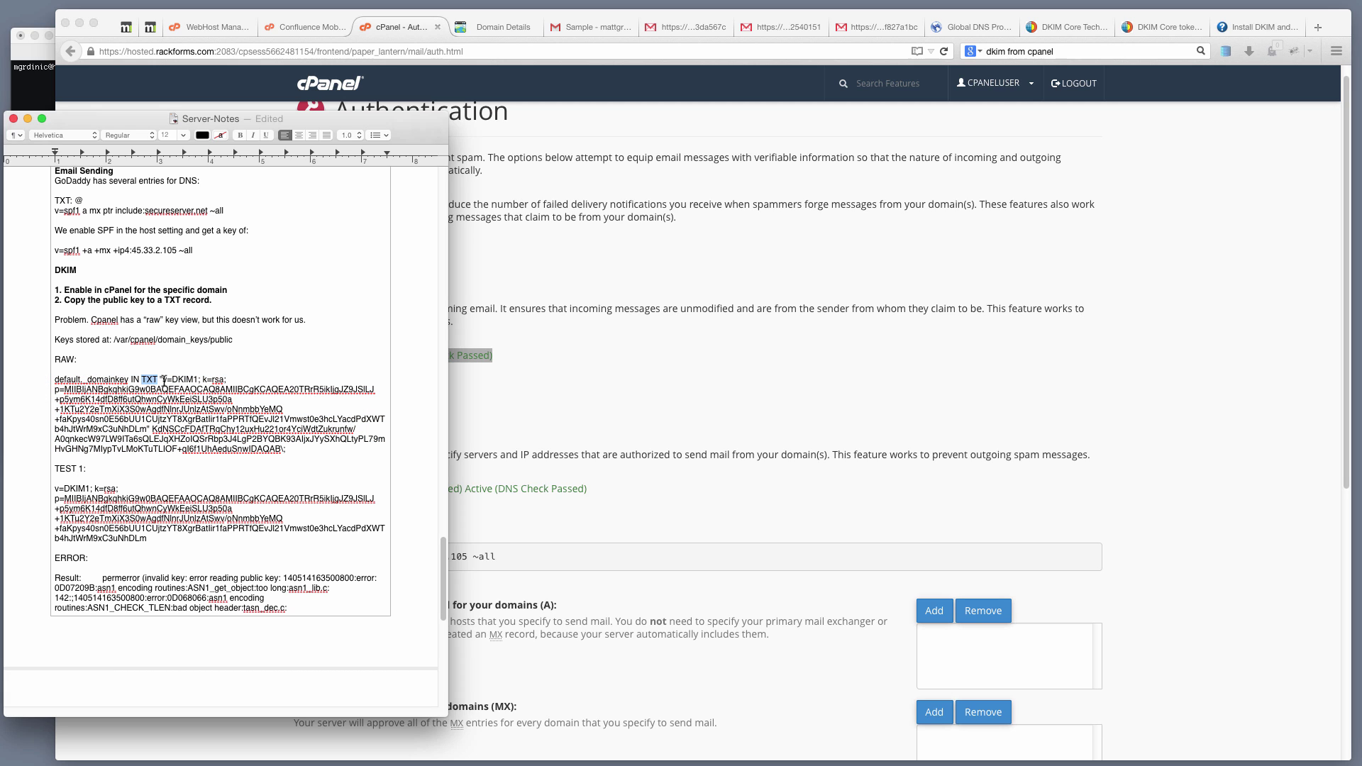
{"action": "left_click_drag", "start_coordinate": [161, 381], "coordinate": [286, 448]}
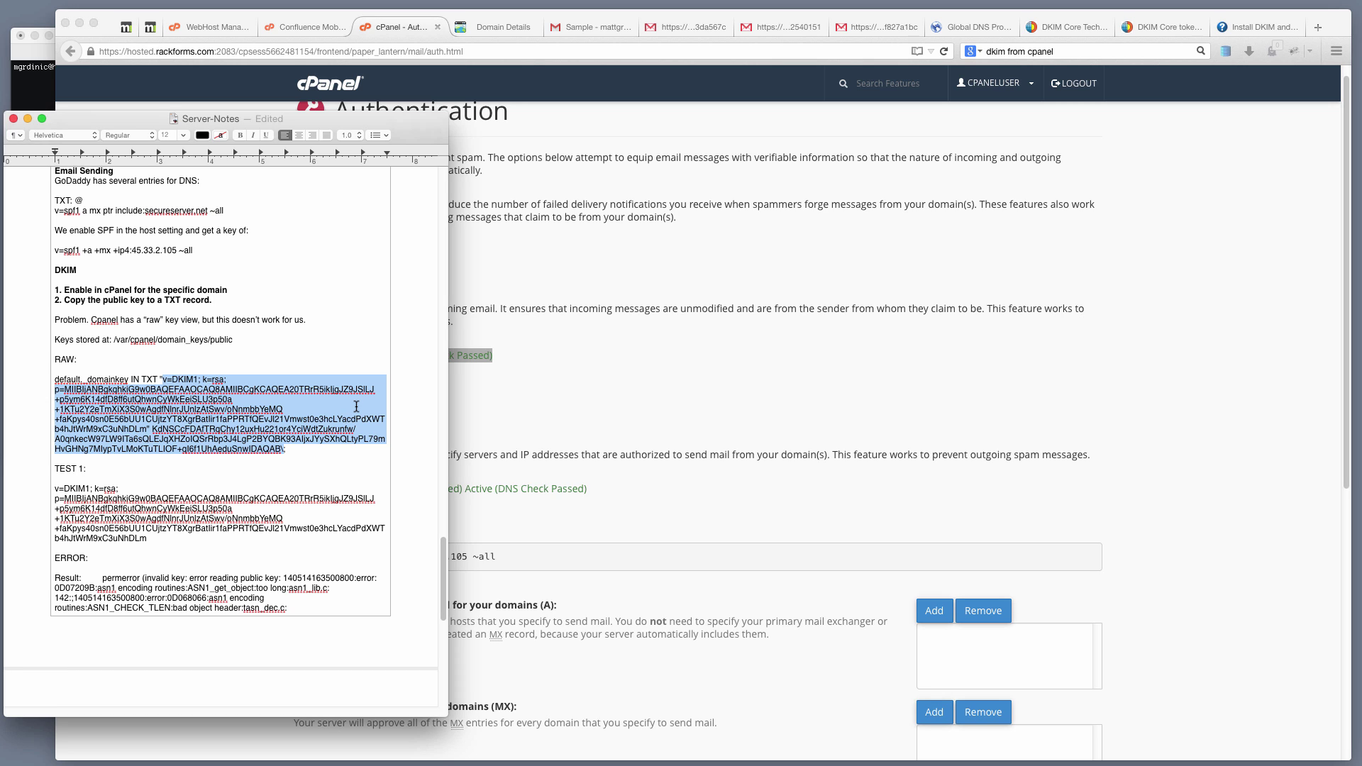
{"action": "left_click", "coordinate": [297, 446]}
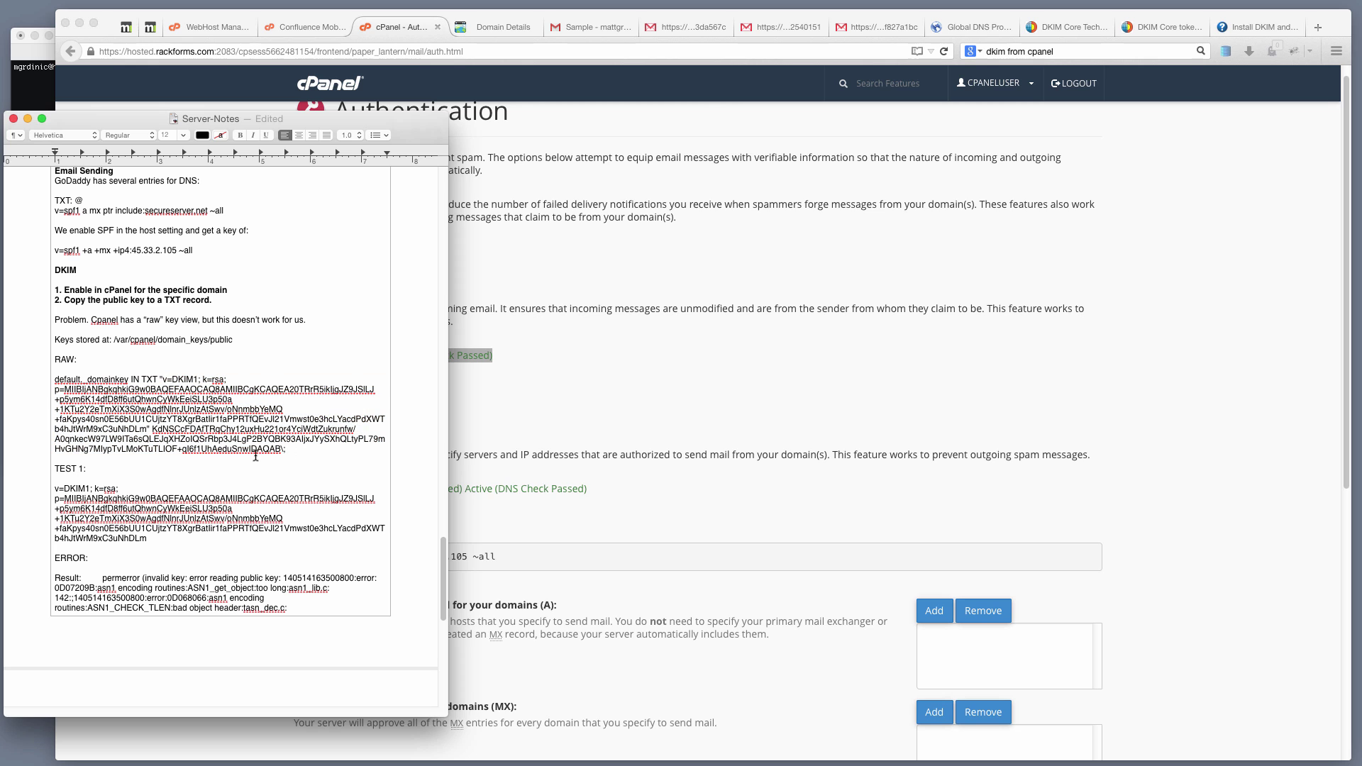
{"action": "left_click_drag", "start_coordinate": [286, 449], "coordinate": [163, 381]}
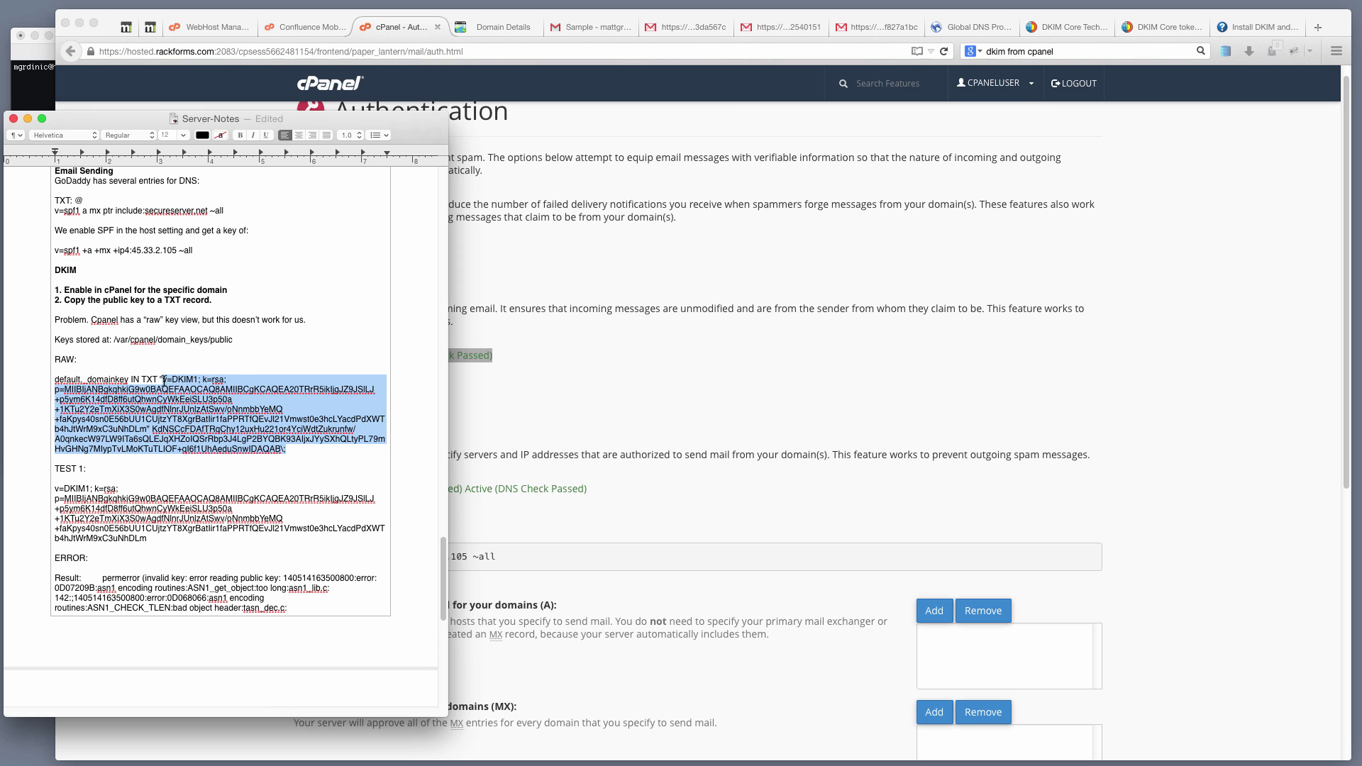
- Glance at the cPanel page, then reselect the RAW record's key data following p=
{"action": "left_click", "coordinate": [544, 368]}
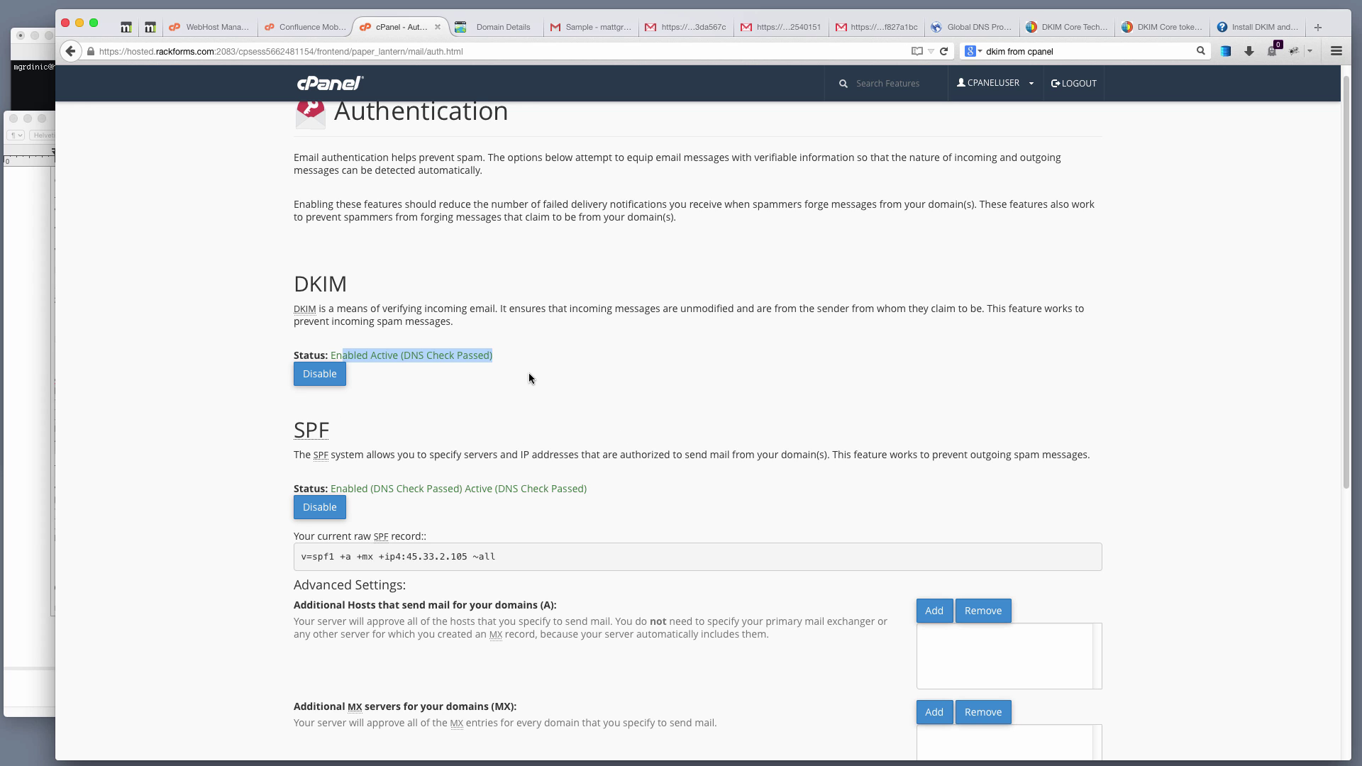
{"action": "left_click", "coordinate": [45, 329]}
{"action": "left_click", "coordinate": [341, 466]}
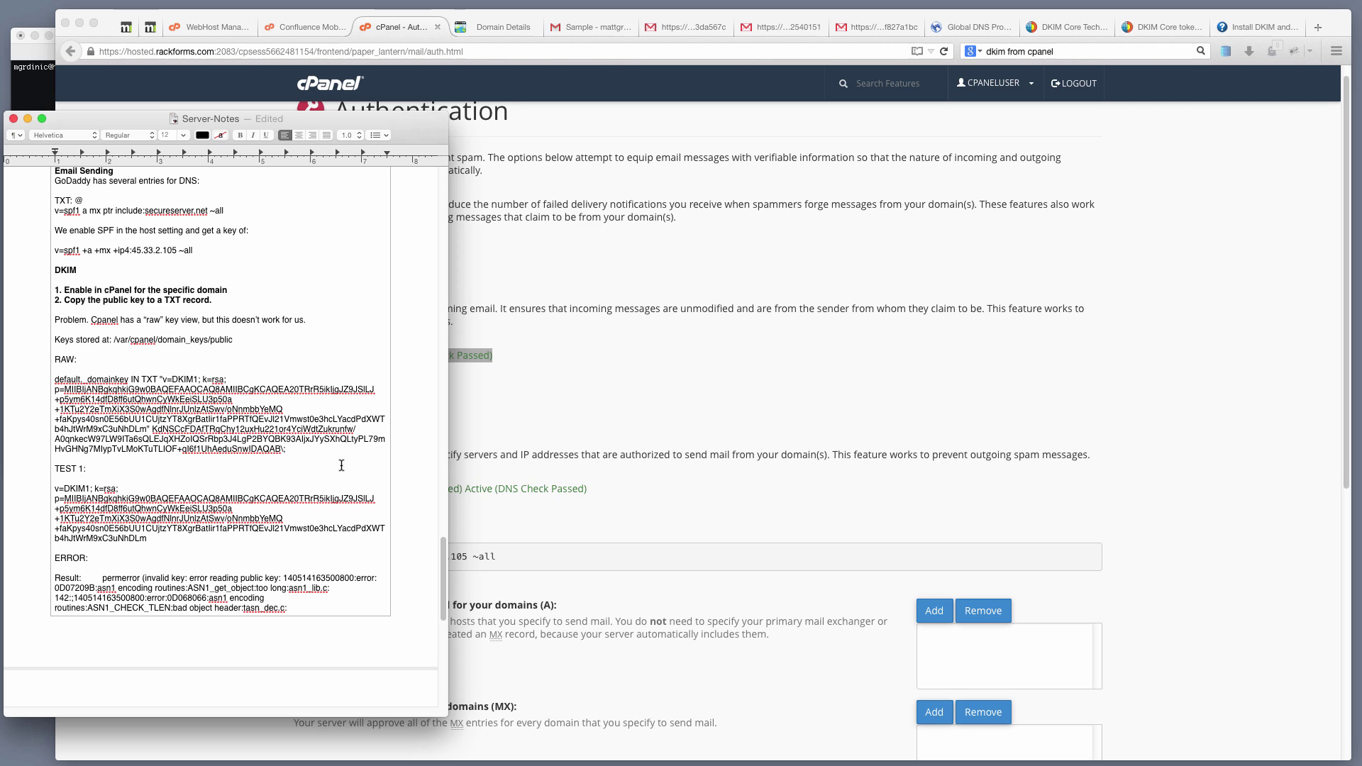
{"action": "left_click_drag", "start_coordinate": [298, 450], "coordinate": [178, 380]}
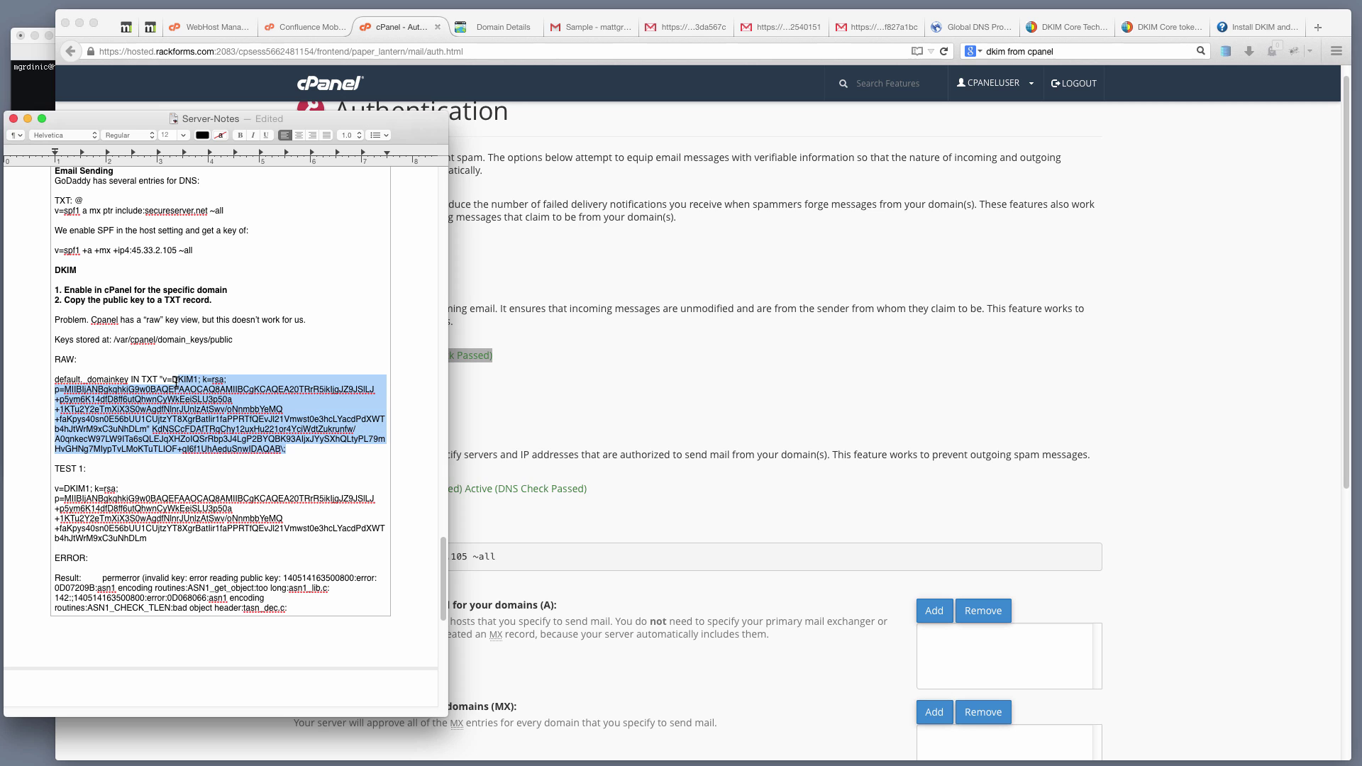
{"action": "left_click", "coordinate": [224, 426]}
{"action": "left_click_drag", "start_coordinate": [63, 389], "coordinate": [273, 448]}
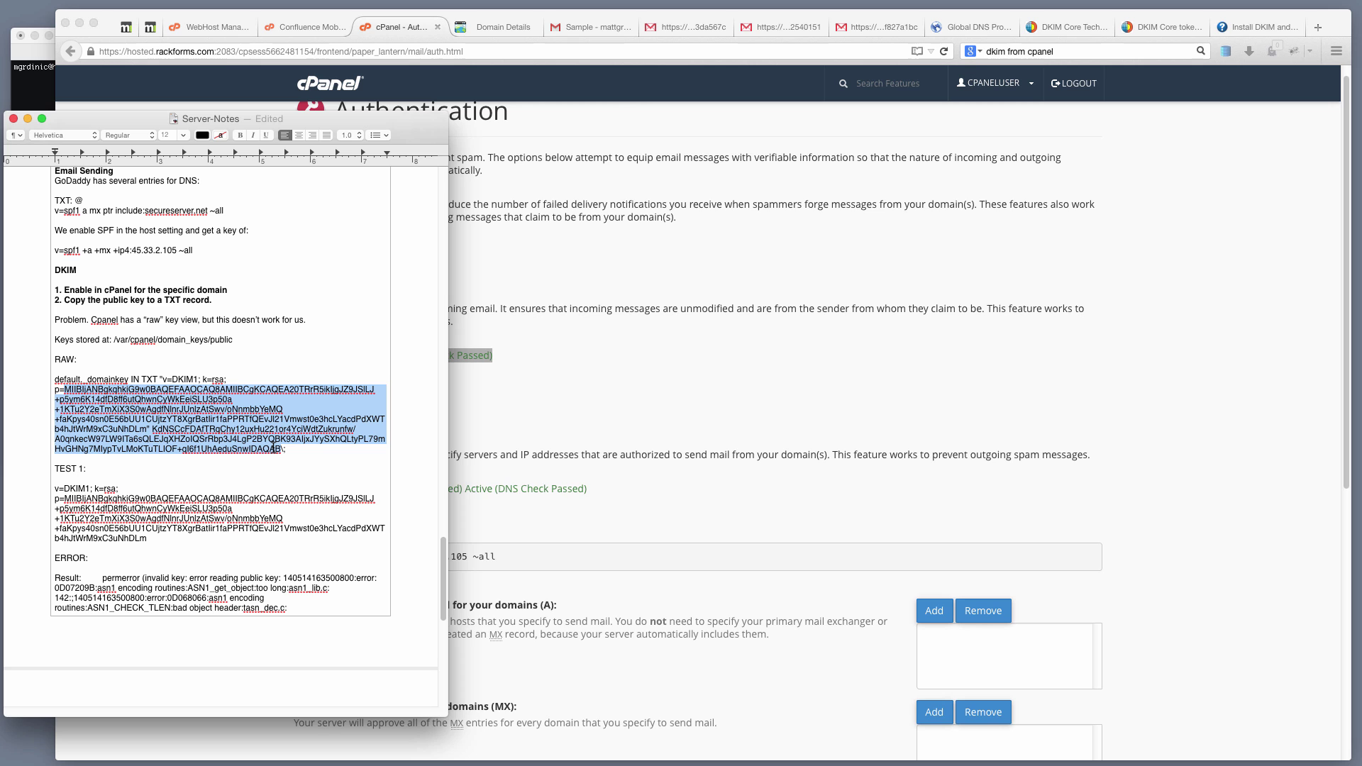
- Highlight the /var/cpanel/domain_keys/public path in the notes, then bring up the ssh terminal
{"action": "scroll", "coordinate": [199, 476], "scroll_direction": "down", "scroll_amount": 5}
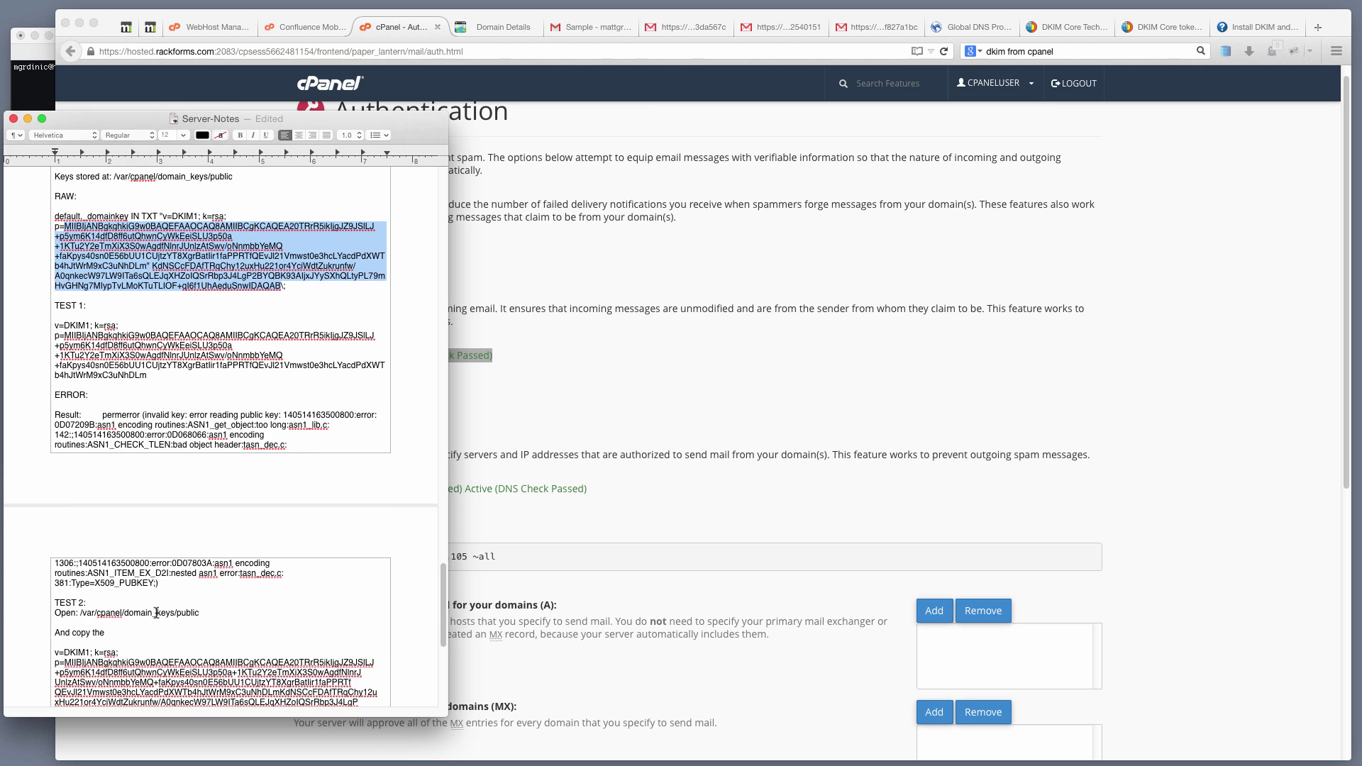
{"action": "left_click", "coordinate": [199, 614]}
{"action": "left_click_drag", "start_coordinate": [199, 613], "coordinate": [78, 614]}
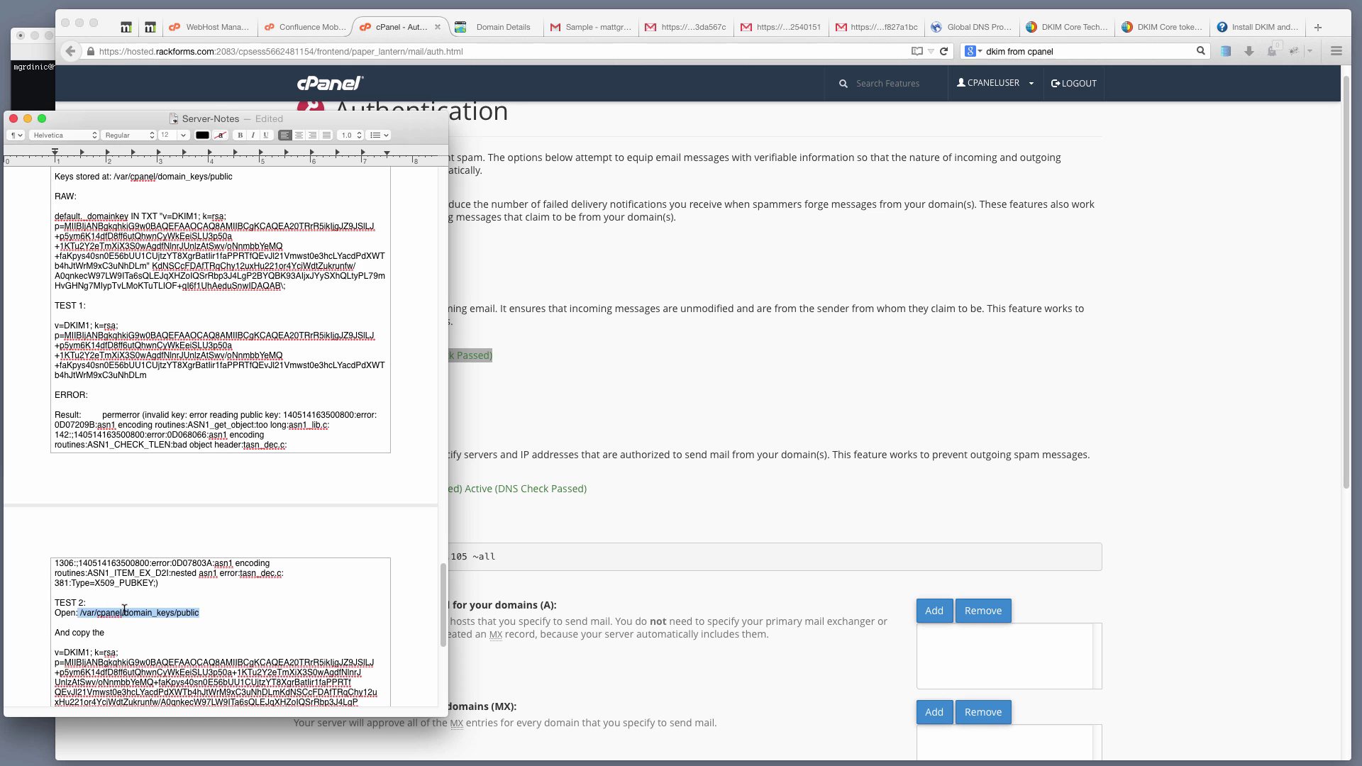
{"action": "left_click", "coordinate": [213, 611]}
{"action": "left_click", "coordinate": [32, 85]}
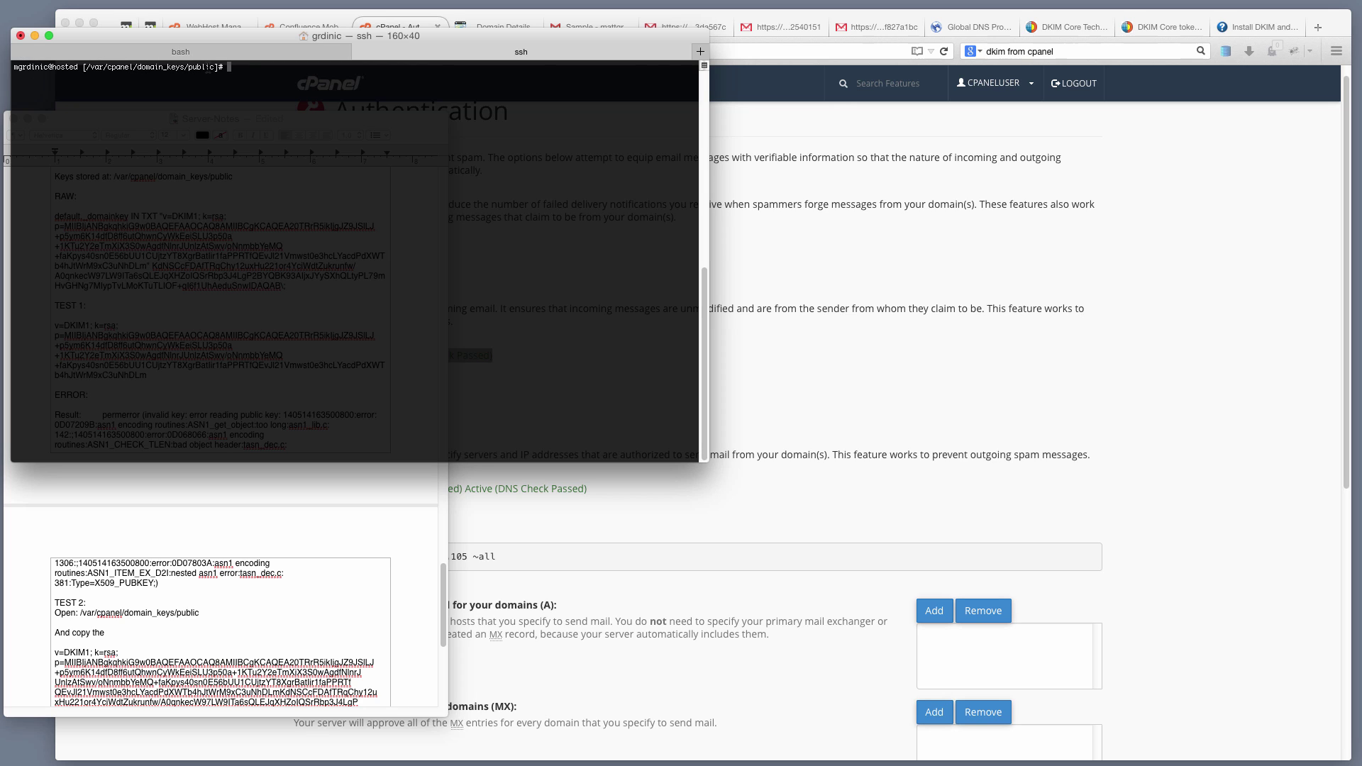
- Open the key file with 'nano skipcast.net' and highlight its public key lines
{"action": "type", "text": "nano skipcast.net"}
{"action": "key", "text": "Return"}
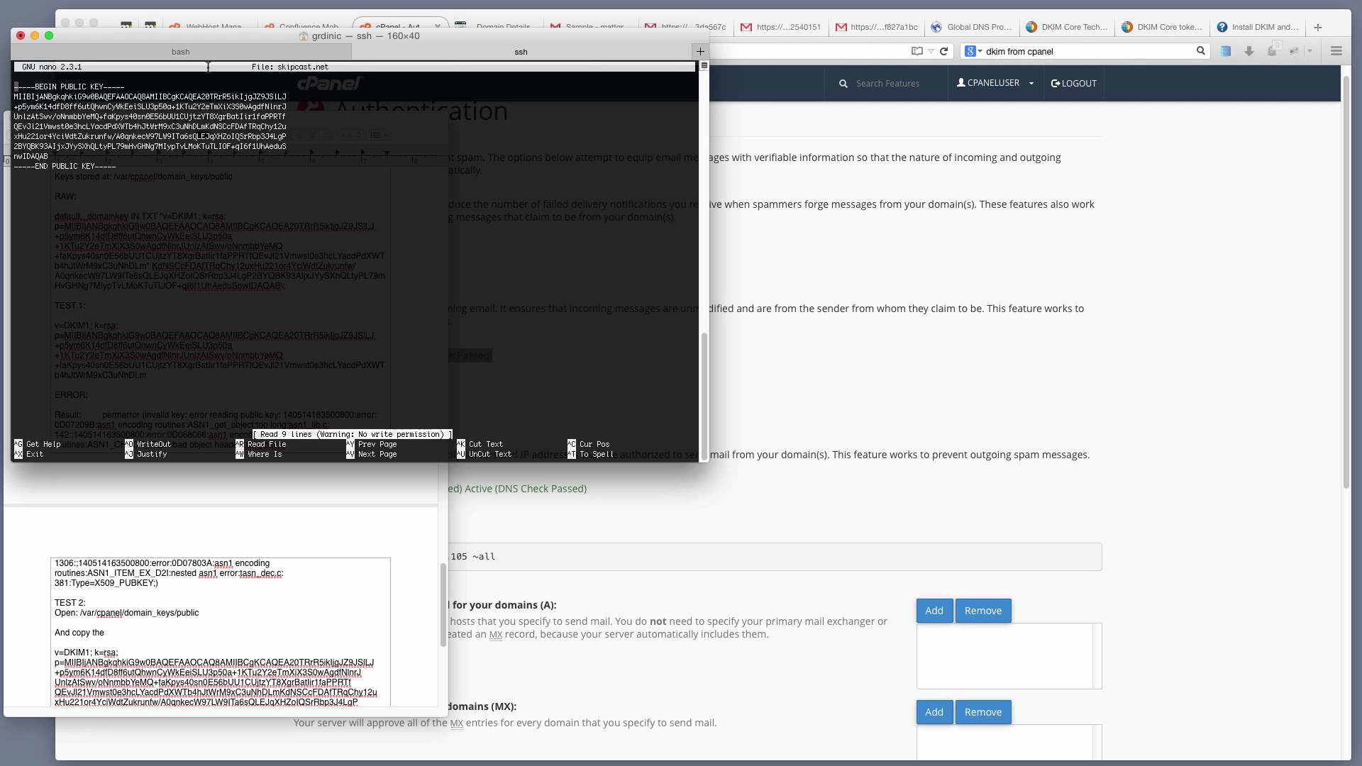
{"action": "left_click_drag", "start_coordinate": [425, 147], "coordinate": [14, 97]}
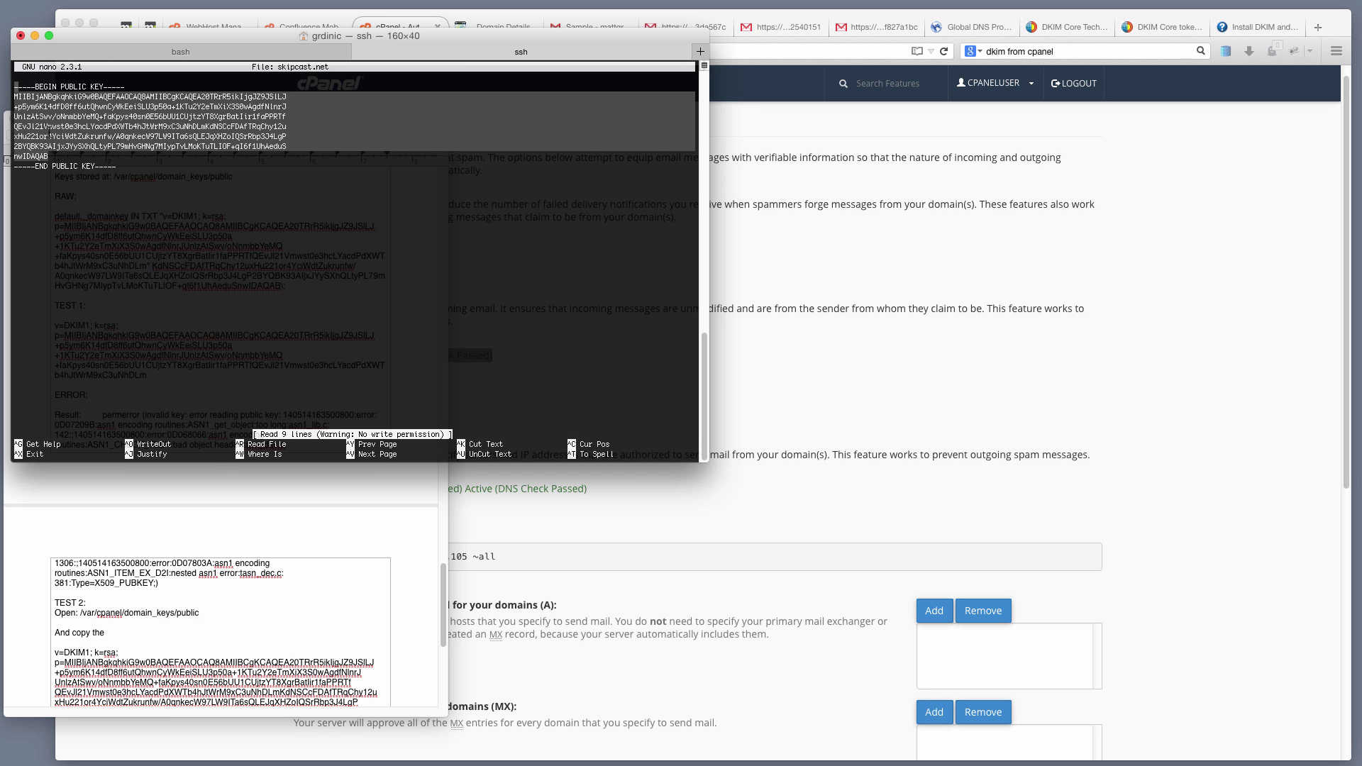
{"action": "left_click", "coordinate": [217, 477]}
- Select the public key saved under TEST 2 in Server-Notes
{"action": "scroll", "coordinate": [210, 486], "scroll_direction": "down", "scroll_amount": 4}
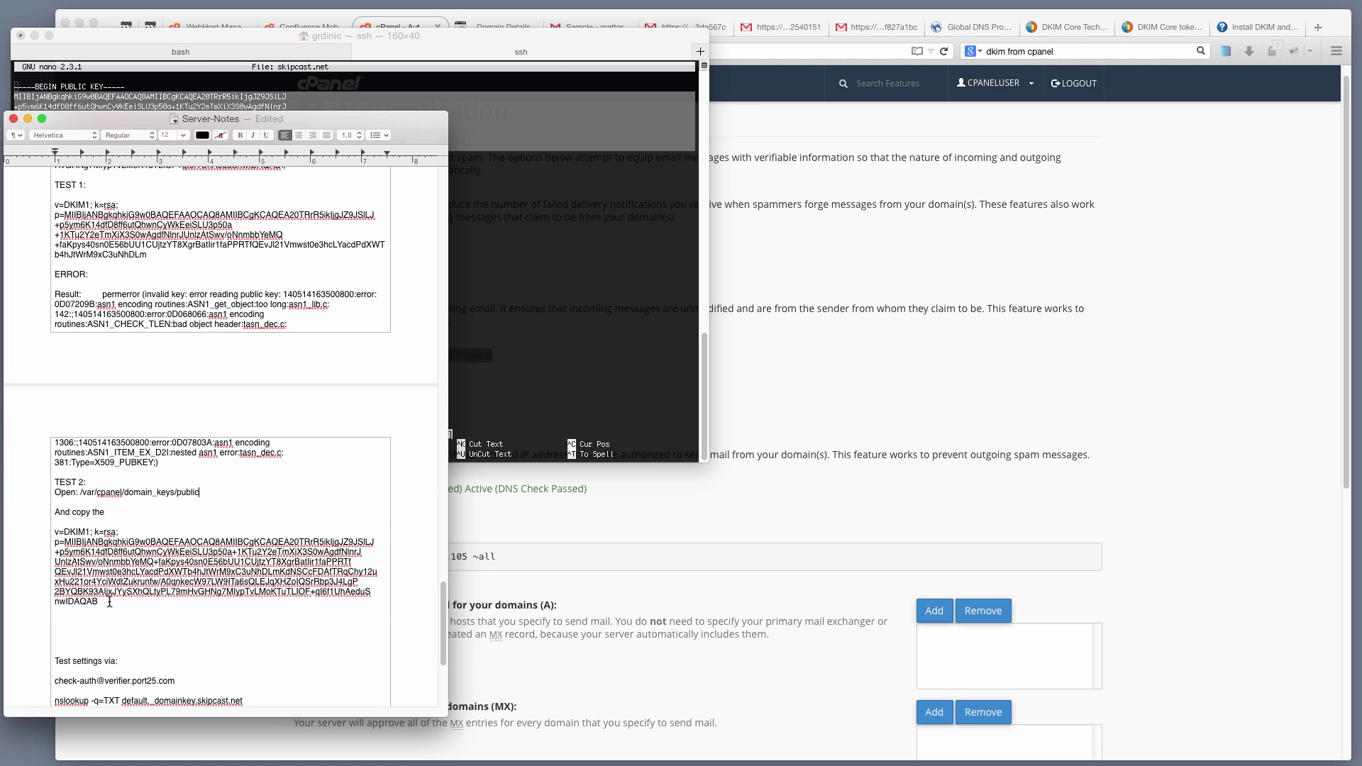
{"action": "left_click_drag", "start_coordinate": [109, 602], "coordinate": [66, 542]}
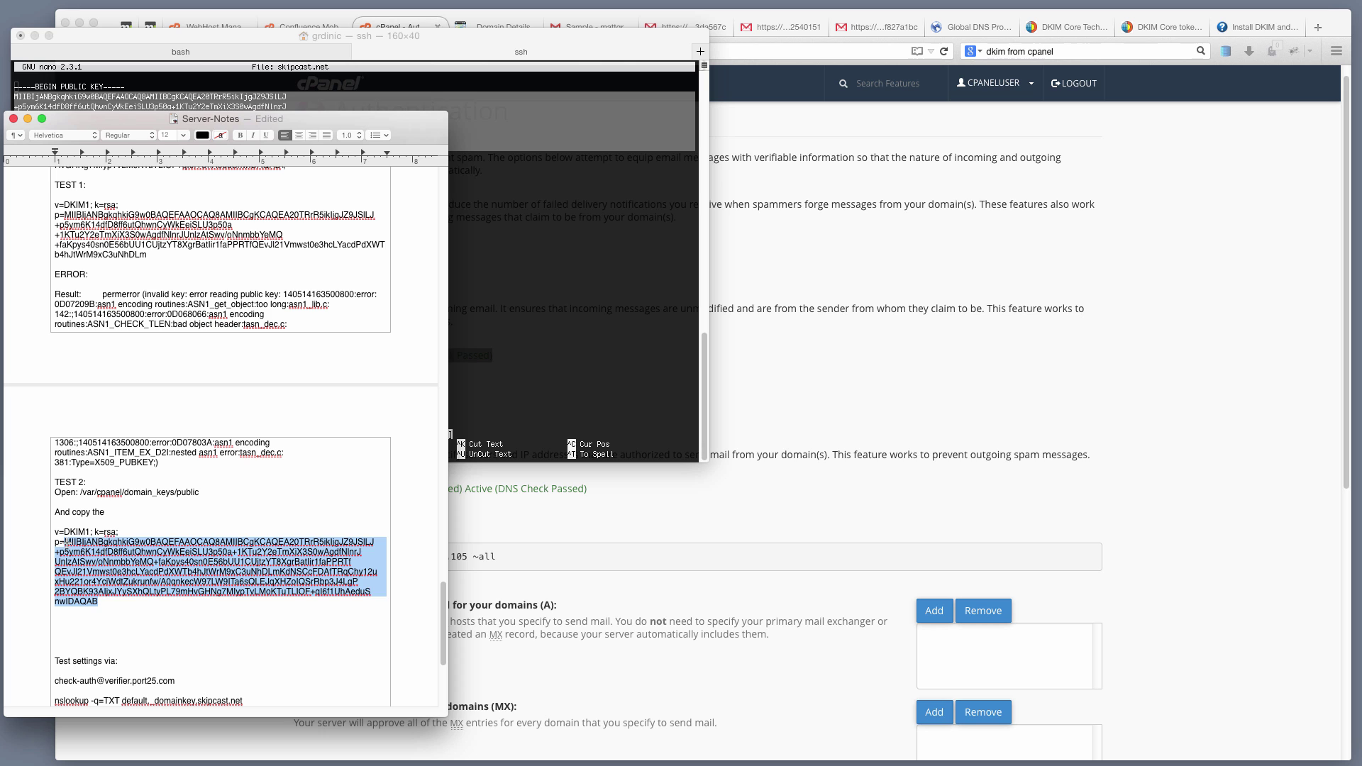
{"action": "left_click", "coordinate": [154, 572]}
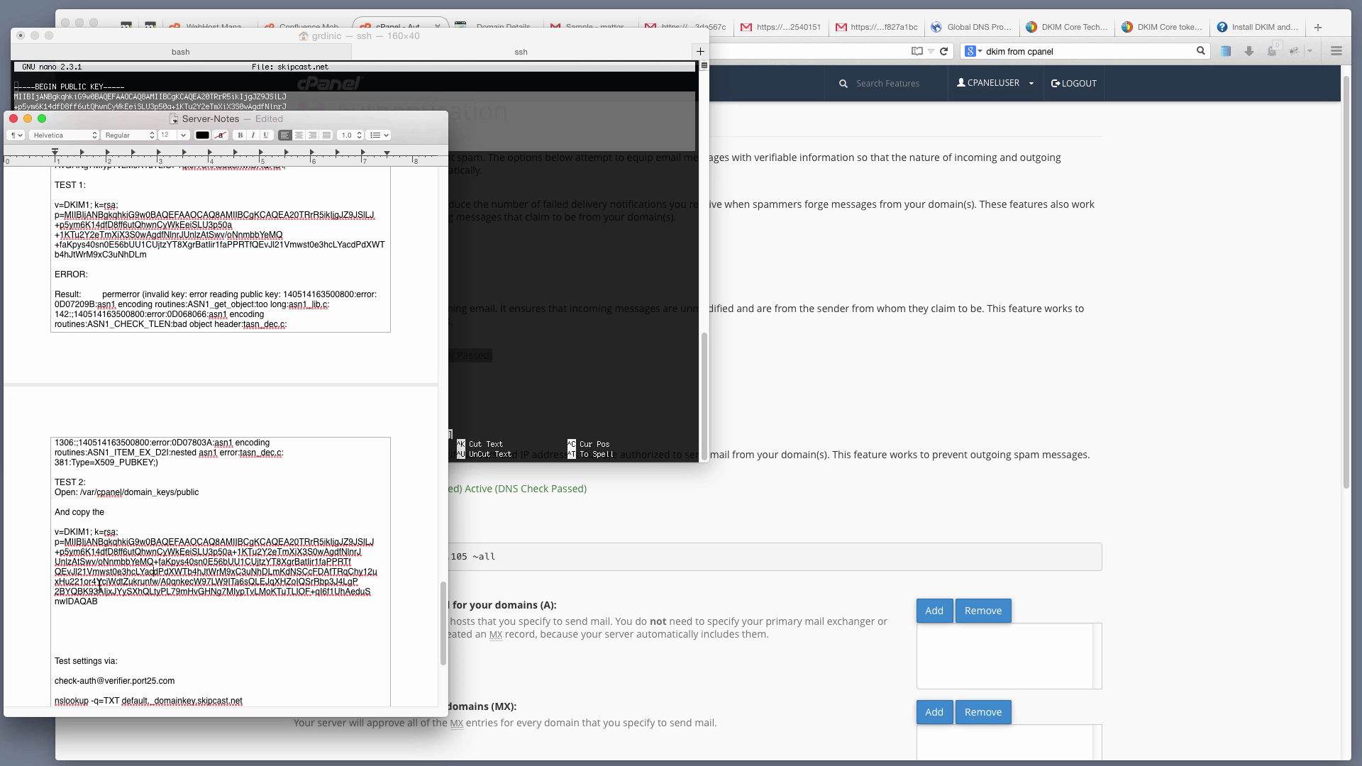
{"action": "left_click_drag", "start_coordinate": [107, 605], "coordinate": [52, 533]}
{"action": "scroll", "coordinate": [110, 397], "scroll_direction": "up", "scroll_amount": 4}
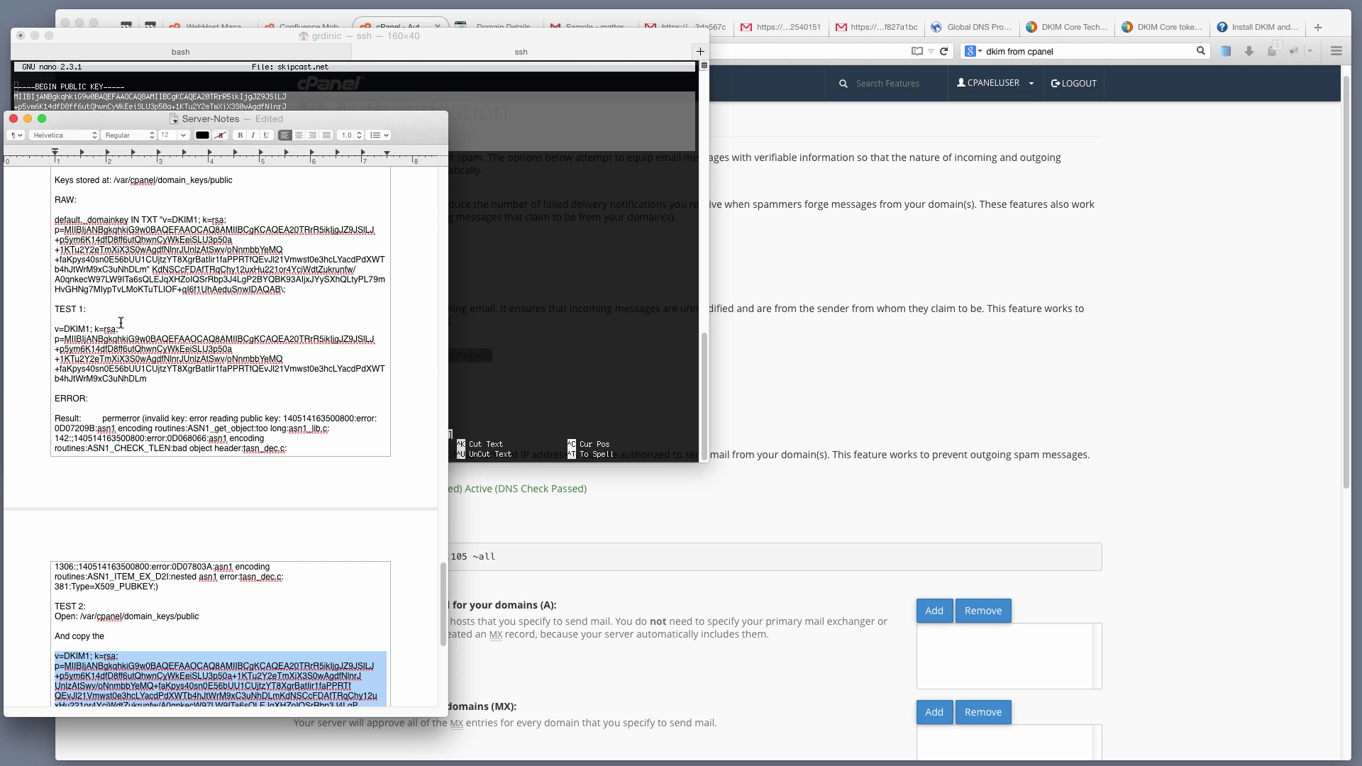
- Retype the quote mark before v=DKIM1 in the RAW DKIM record and select the key text
{"action": "left_click_drag", "start_coordinate": [287, 289], "coordinate": [49, 224]}
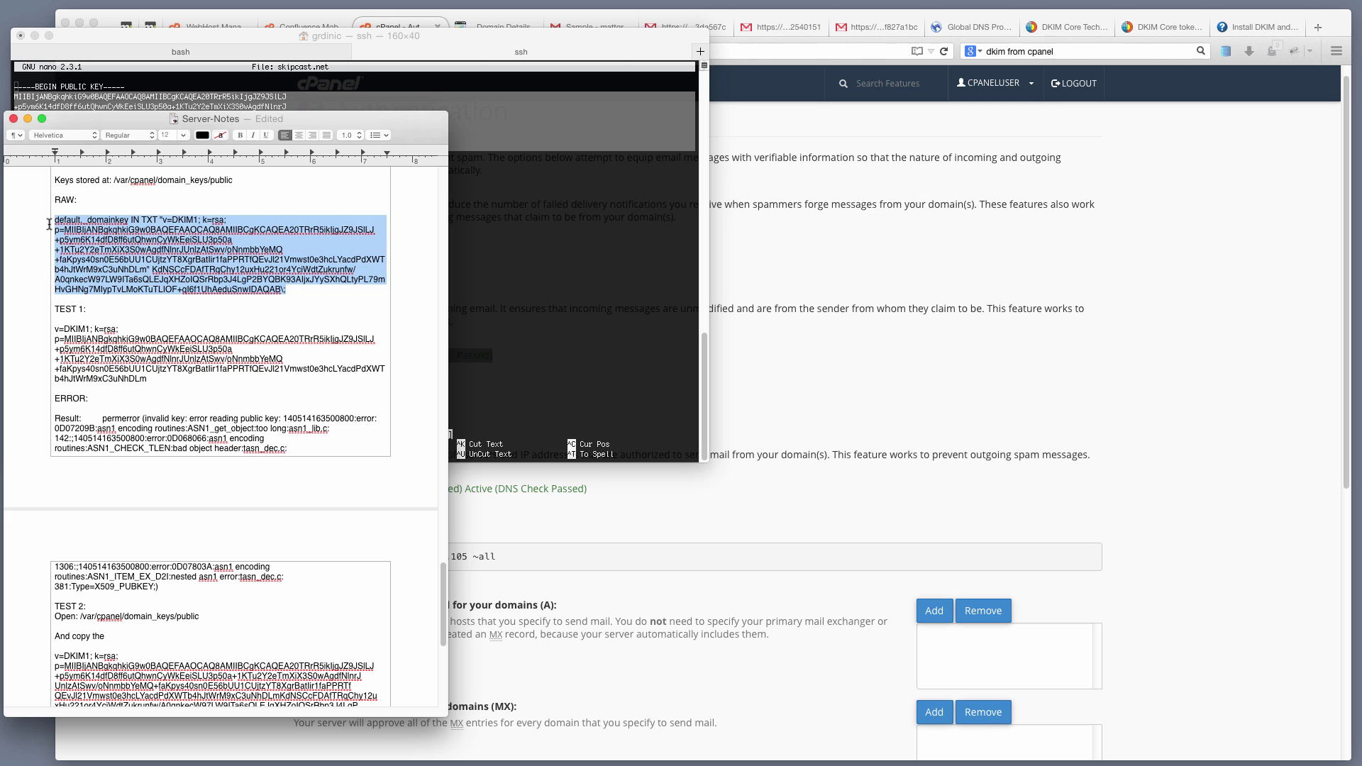
{"action": "left_click", "coordinate": [61, 225]}
{"action": "left_click_drag", "start_coordinate": [158, 219], "coordinate": [55, 221]}
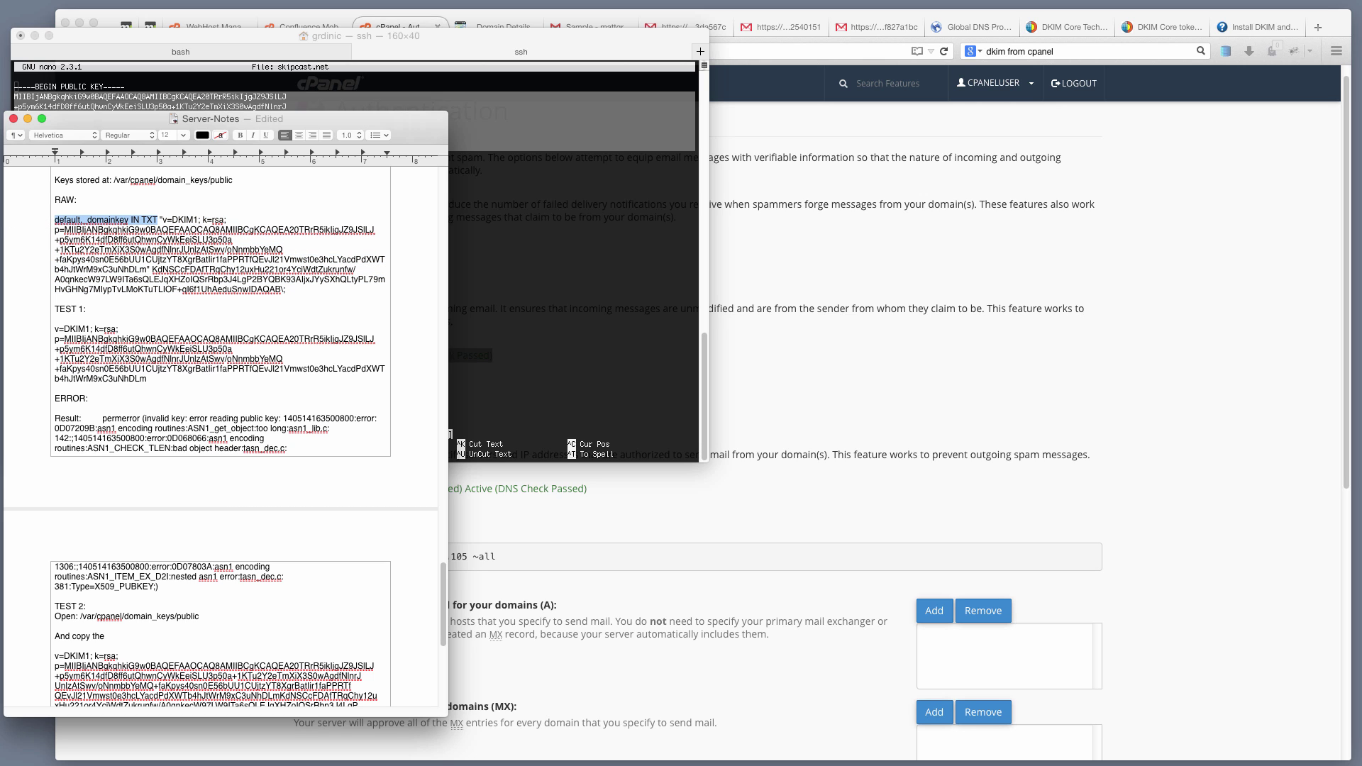
{"action": "left_click", "coordinate": [162, 220]}
{"action": "key", "text": "BackSpace"}
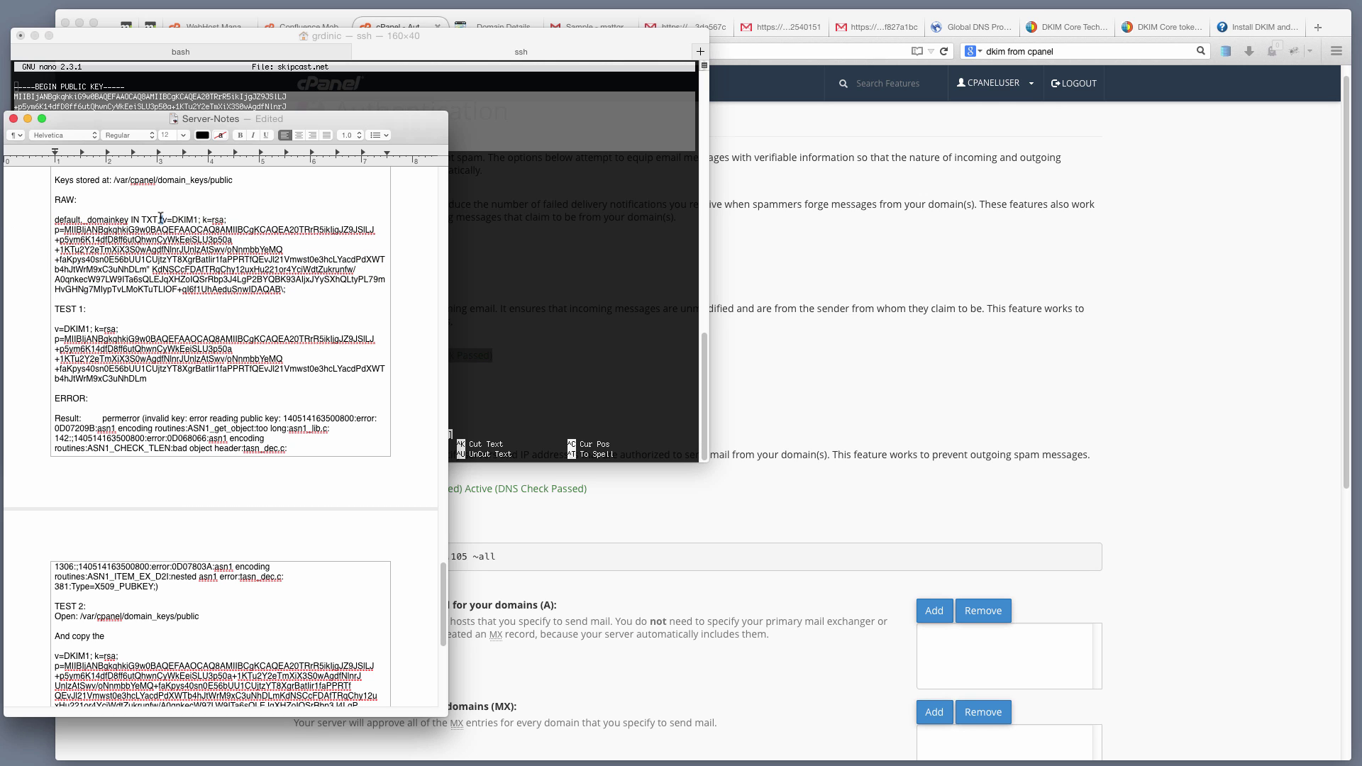
{"action": "type", "text": "\""}
{"action": "left_click_drag", "start_coordinate": [162, 220], "coordinate": [65, 223]}
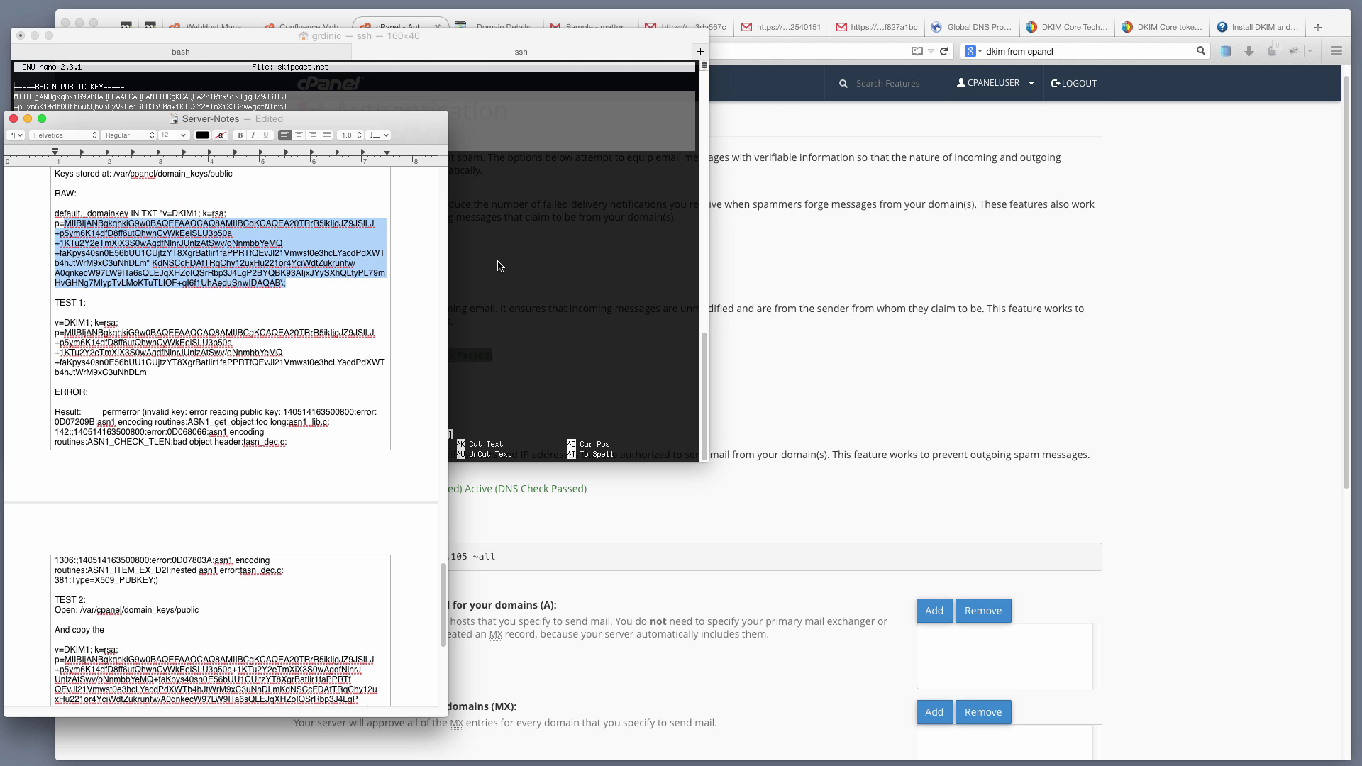
- Compare the key against nano in Terminal, then select the DKIM record under TEST 2
{"action": "left_click", "coordinate": [551, 128]}
{"action": "left_click", "coordinate": [220, 593]}
{"action": "scroll", "coordinate": [235, 578], "scroll_direction": "down", "scroll_amount": 2}
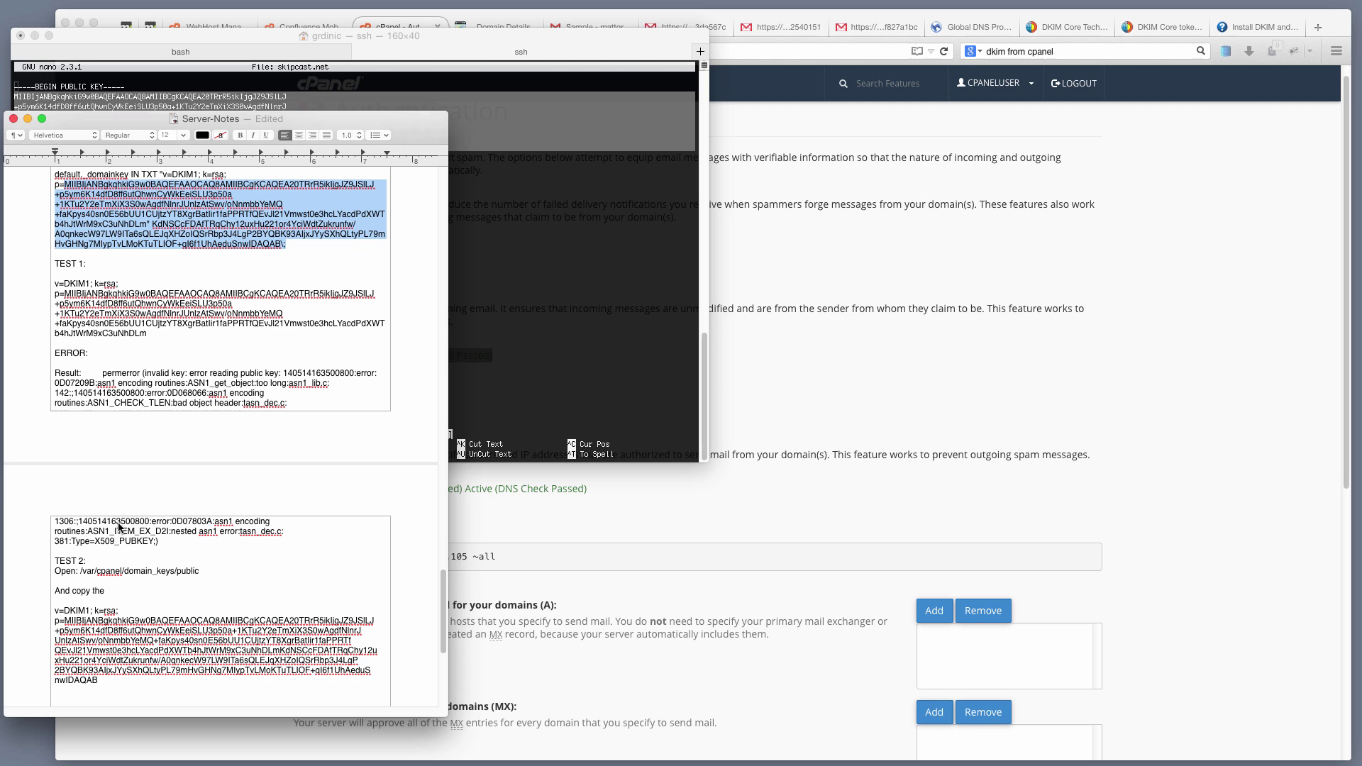
{"action": "left_click_drag", "start_coordinate": [104, 683], "coordinate": [47, 613]}
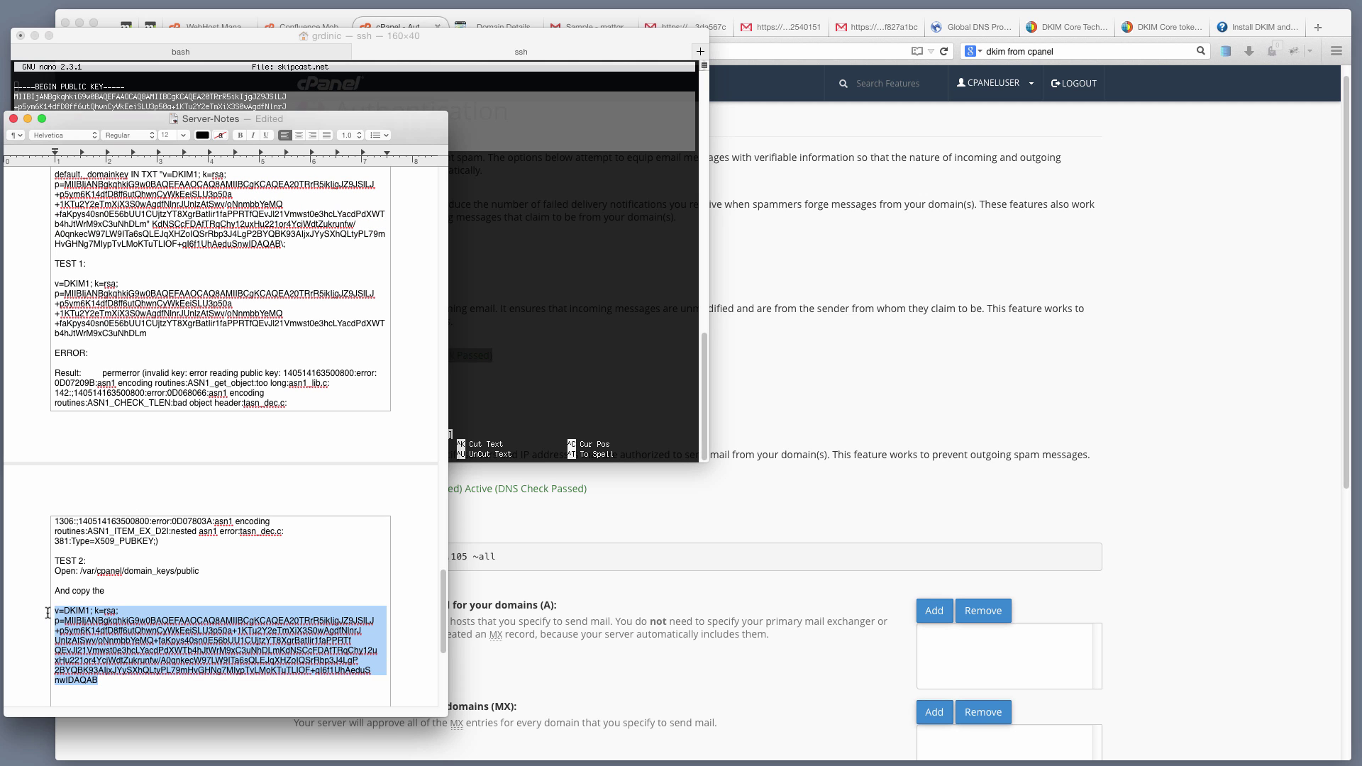
- Locate SKIPCAST.NET's default._domainkey TXT record in GoDaddy DNS and open it for editing
{"action": "left_click", "coordinate": [764, 363]}
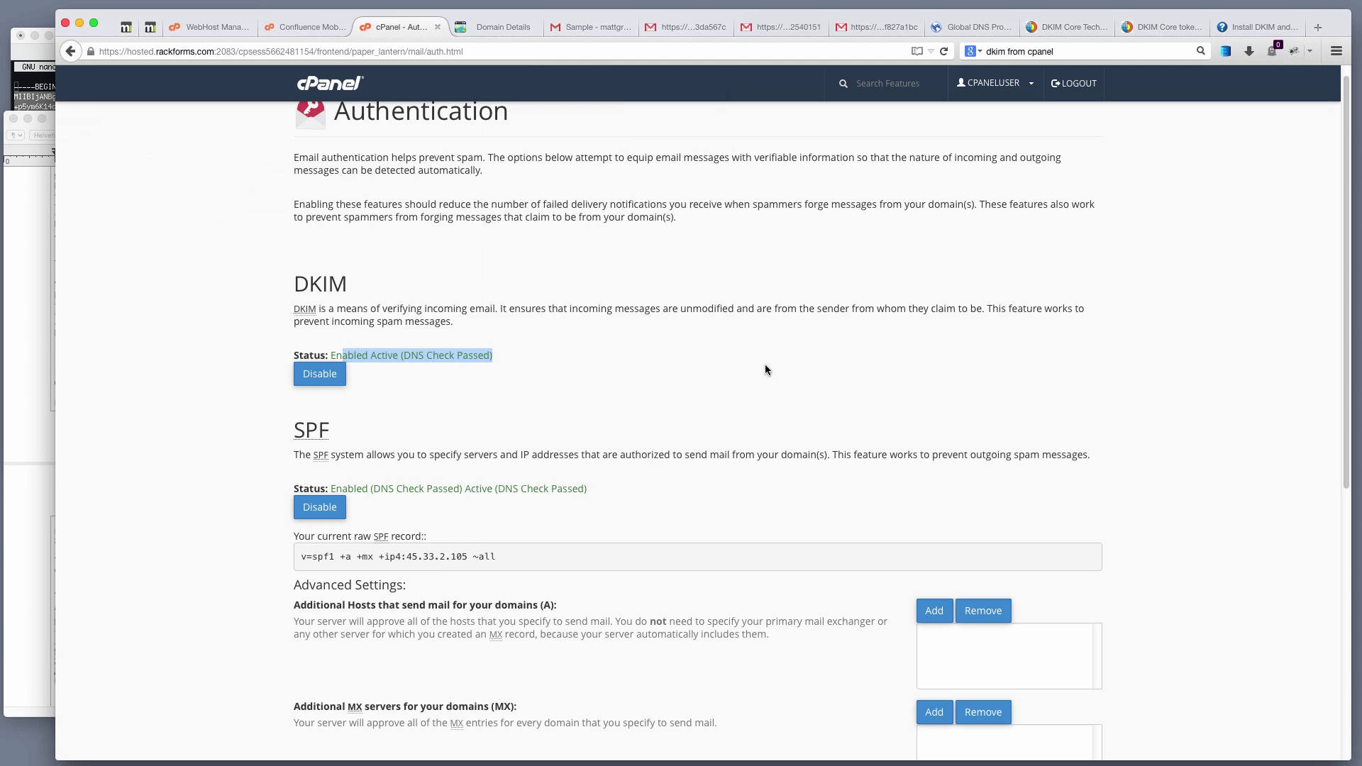
{"action": "left_click", "coordinate": [514, 31]}
{"action": "scroll", "coordinate": [471, 295], "scroll_direction": "up", "scroll_amount": 15}
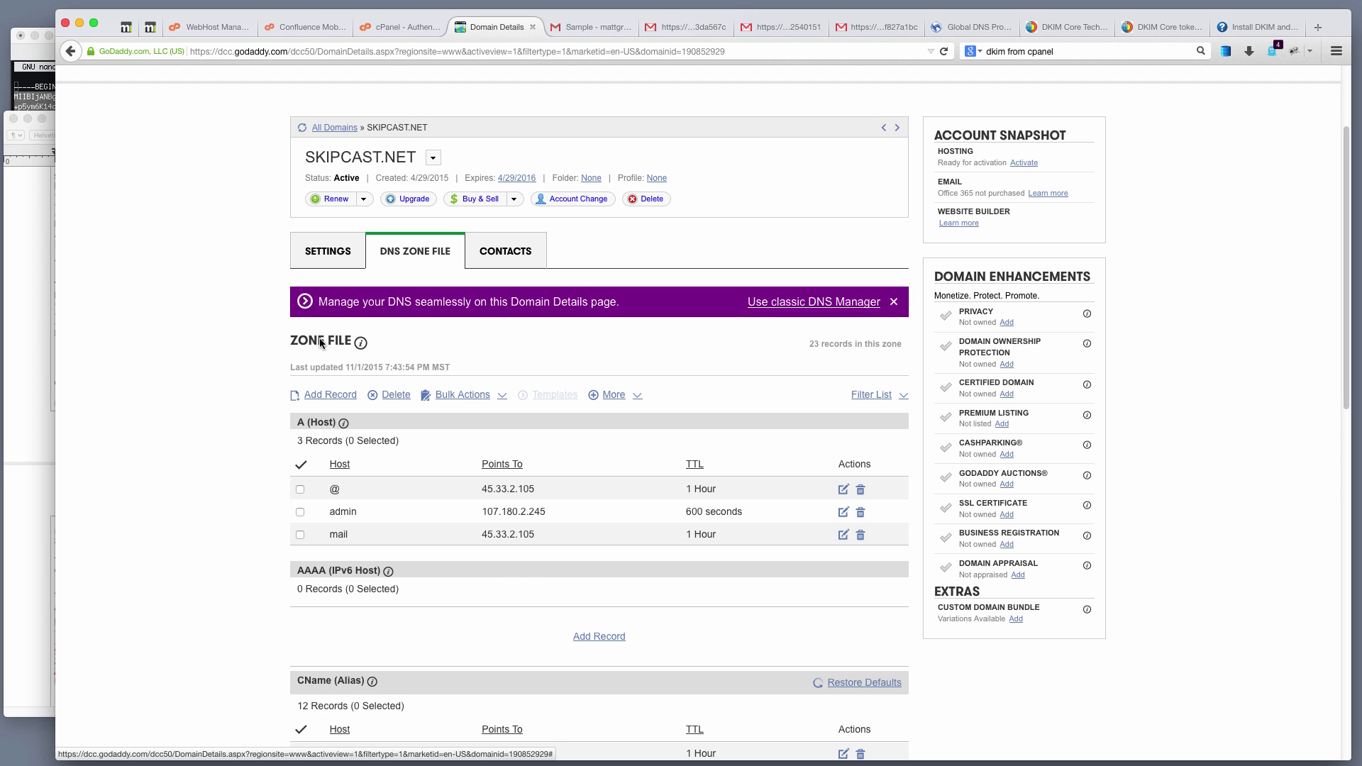
{"action": "scroll", "coordinate": [261, 431], "scroll_direction": "down", "scroll_amount": 10}
{"action": "scroll", "coordinate": [256, 429], "scroll_direction": "down", "scroll_amount": 2}
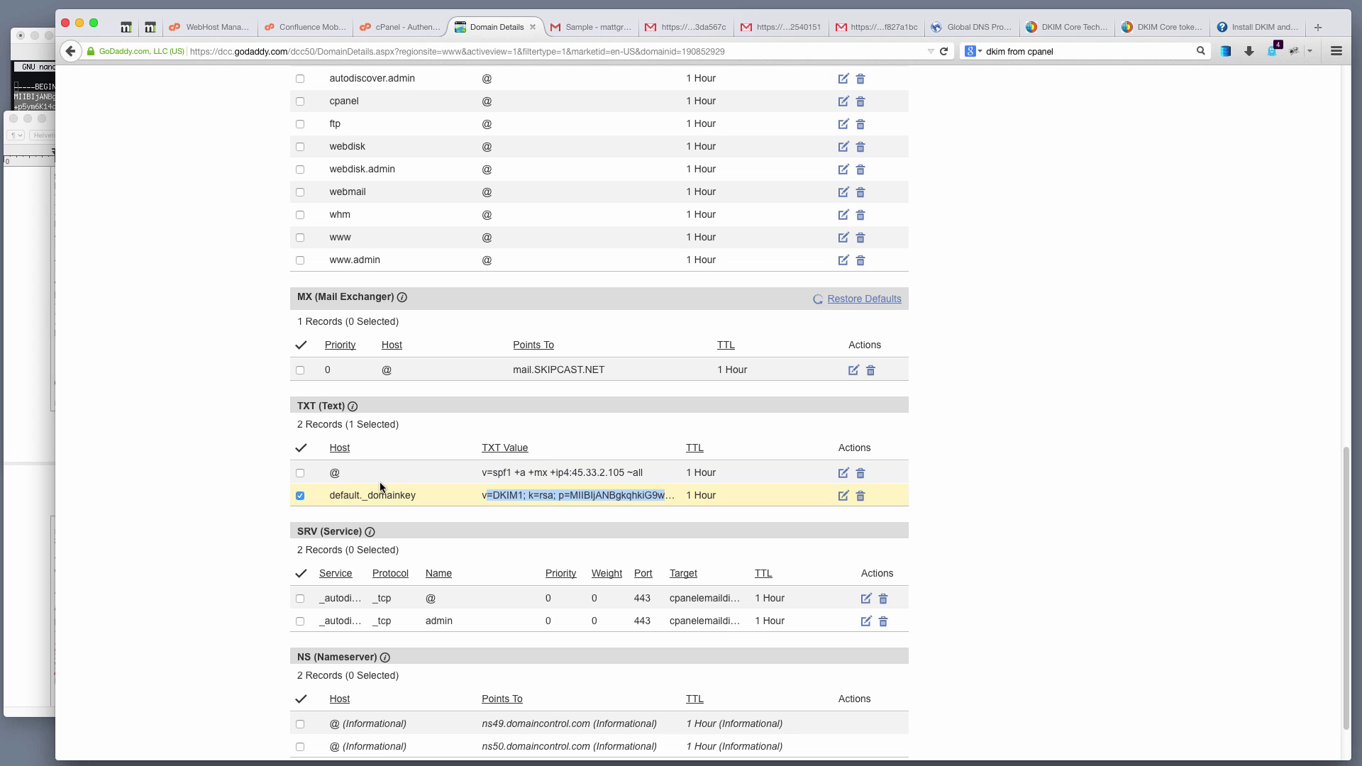
{"action": "left_click_drag", "start_coordinate": [328, 495], "coordinate": [416, 494]}
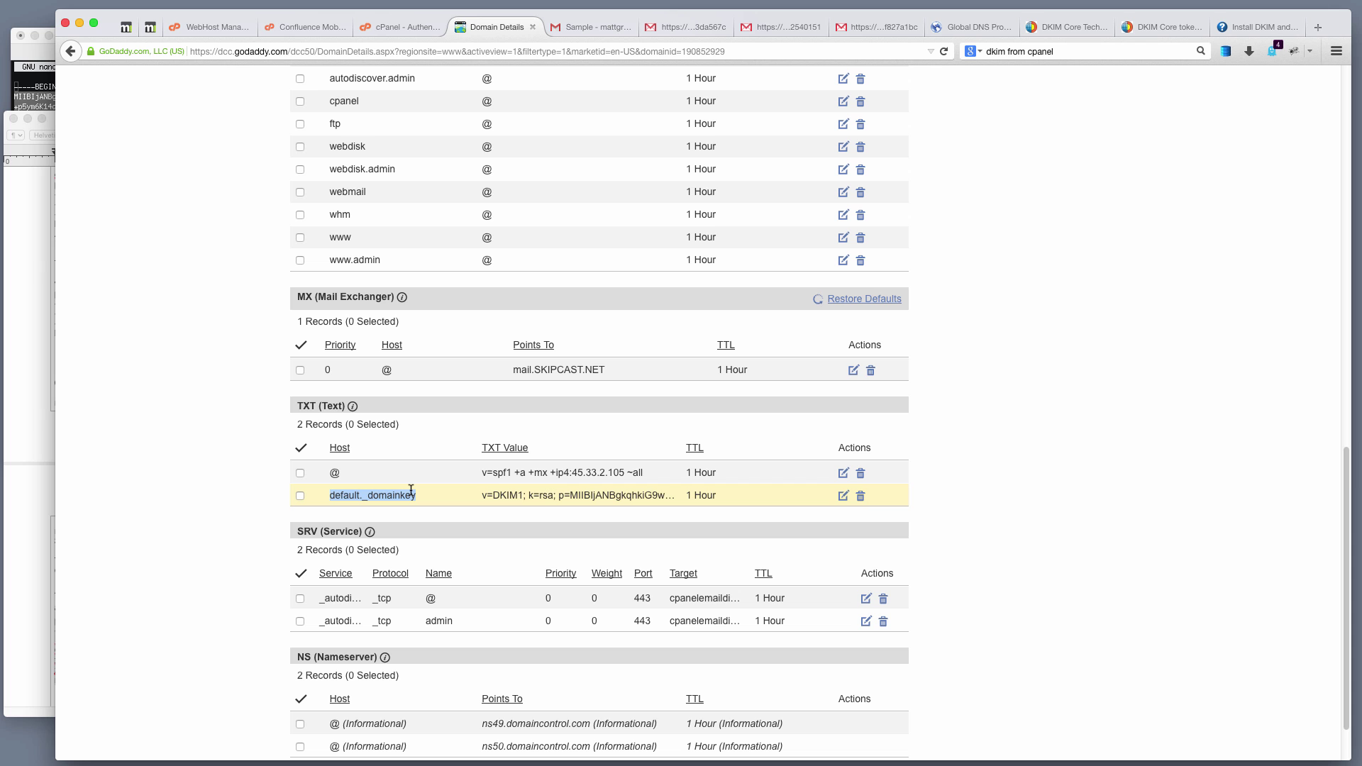
{"action": "left_click", "coordinate": [842, 495]}
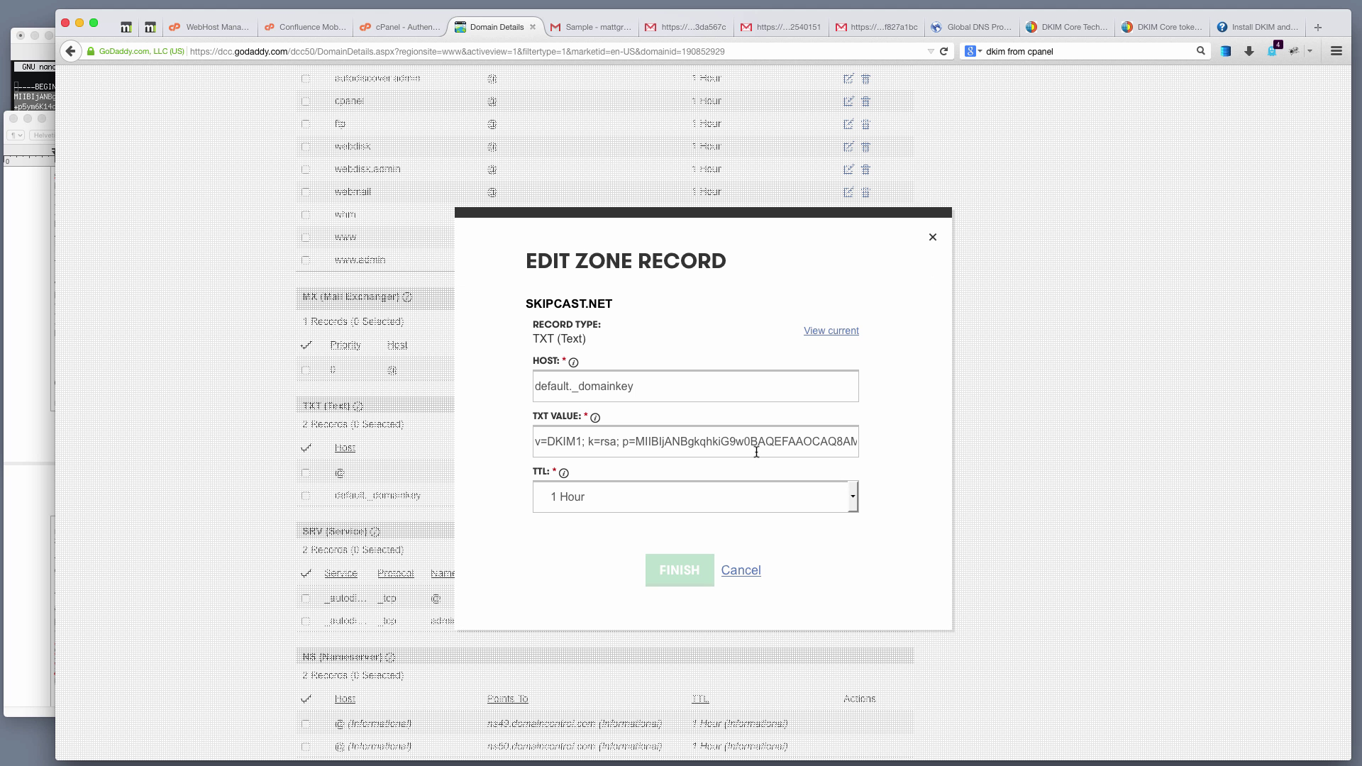
- Compare the notes' DKIM record (v=DKIM1 through nwIDAQAB) with the editor, then cancel without saving
{"action": "left_click", "coordinate": [49, 503]}
{"action": "left_click_drag", "start_coordinate": [115, 686], "coordinate": [50, 612]}
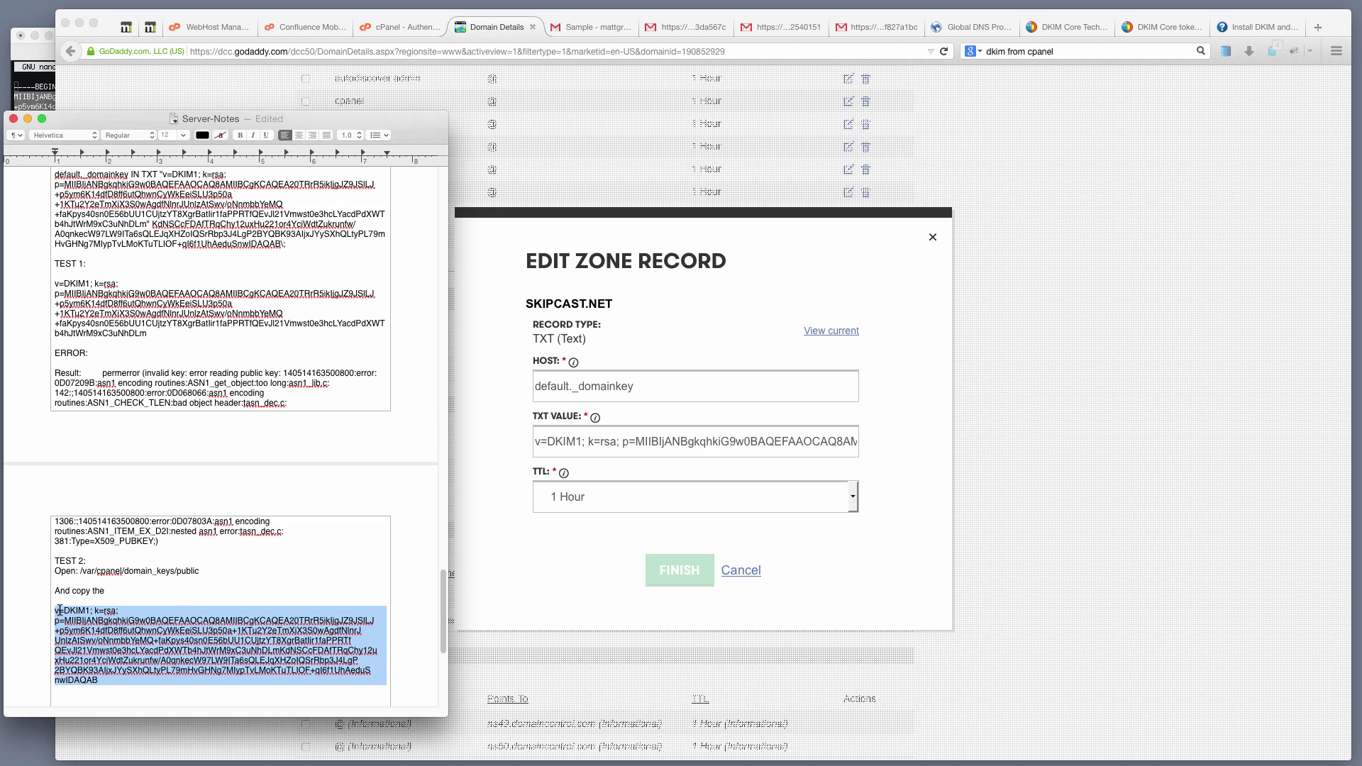
{"action": "left_click", "coordinate": [62, 610]}
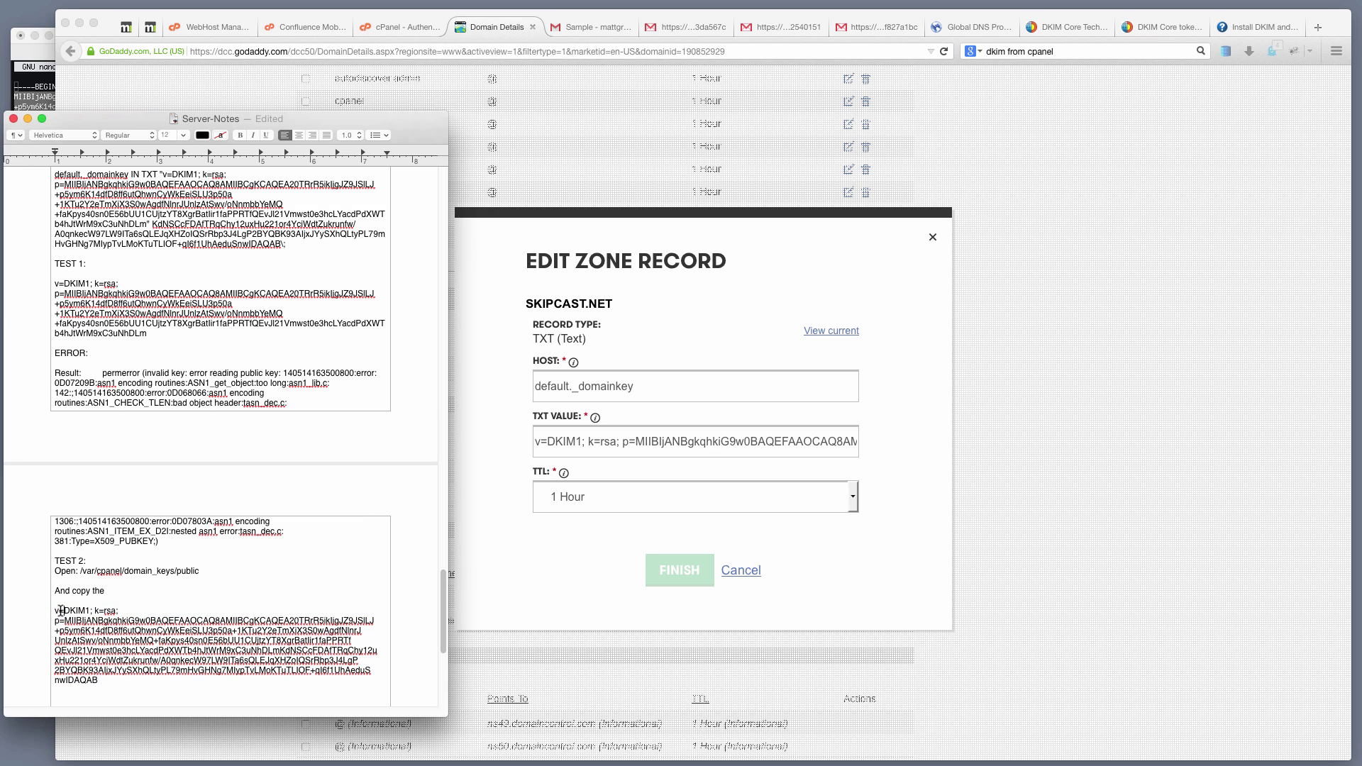
{"action": "left_click_drag", "start_coordinate": [64, 610], "coordinate": [119, 608]}
{"action": "left_click_drag", "start_coordinate": [61, 610], "coordinate": [108, 678]}
{"action": "left_click", "coordinate": [97, 610]}
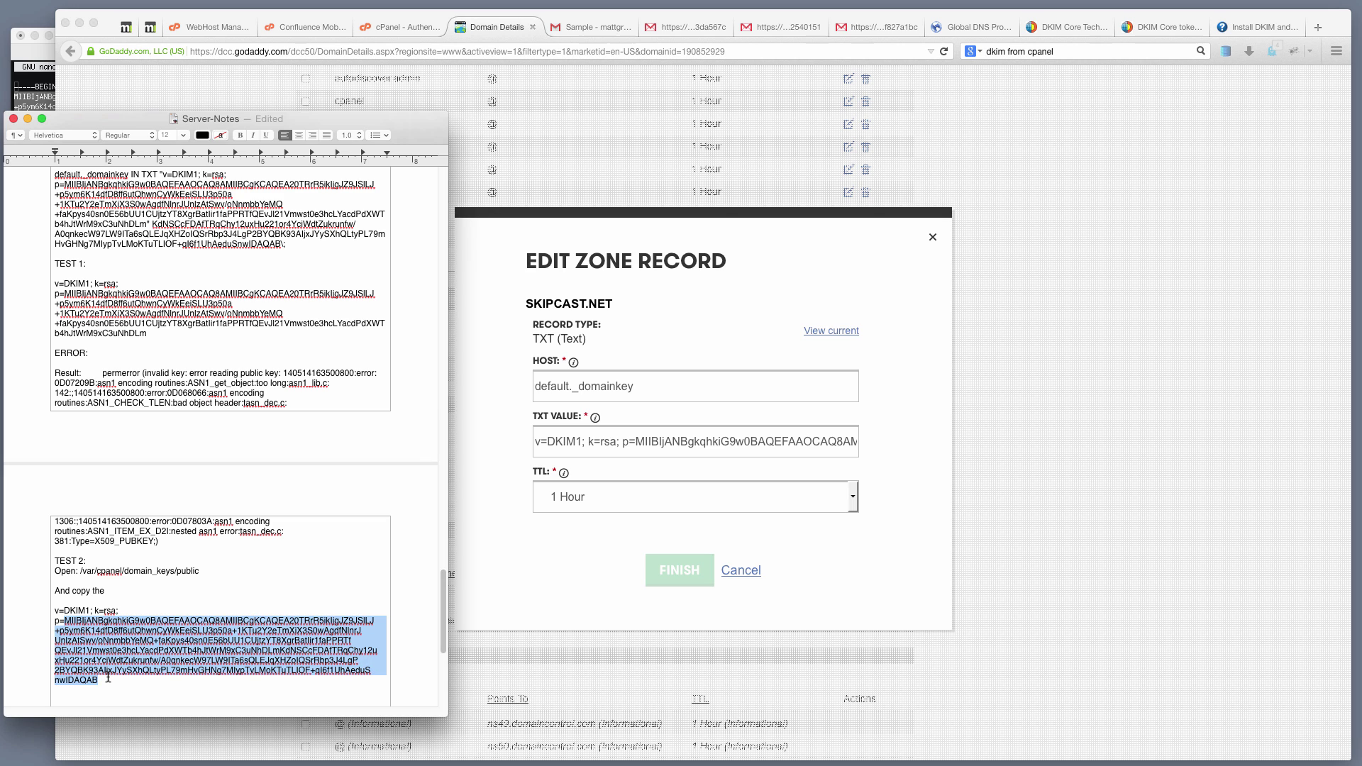
{"action": "left_click", "coordinate": [107, 677]}
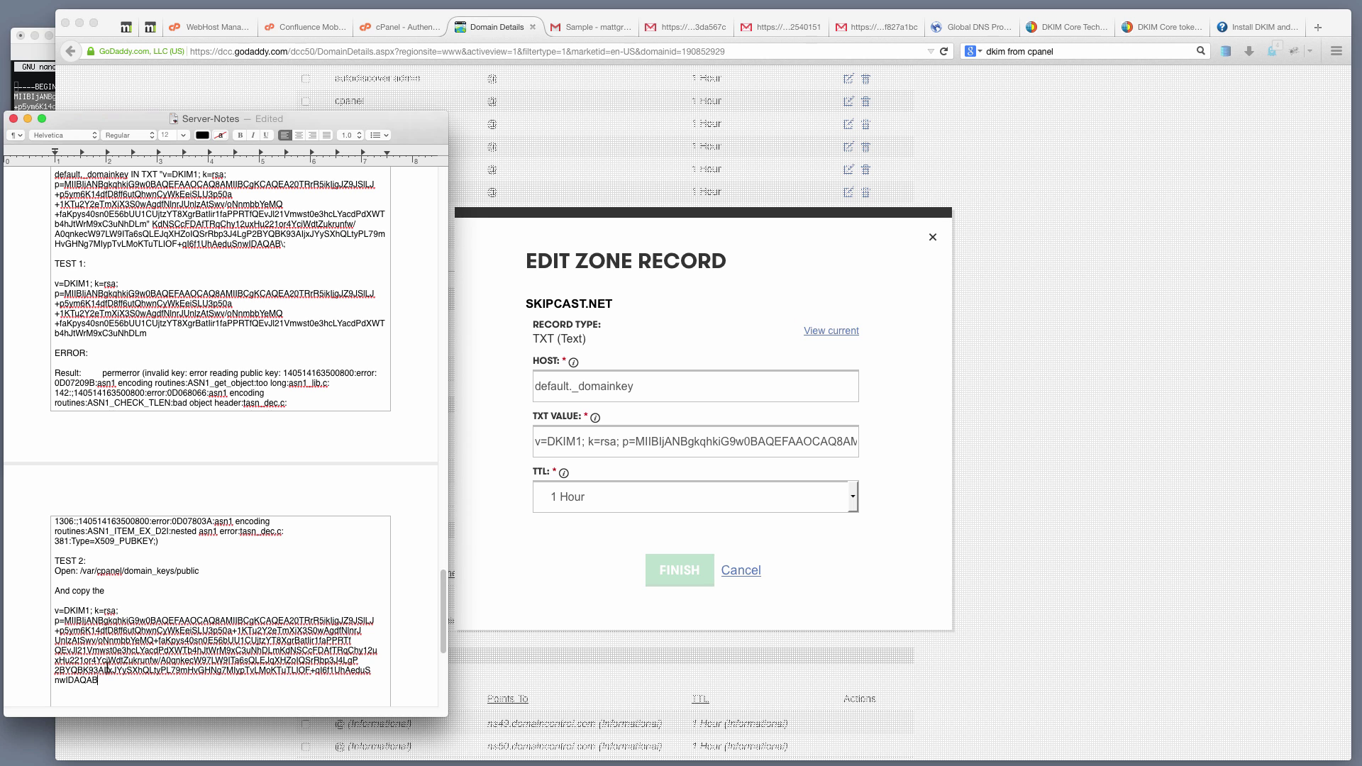
{"action": "left_click_drag", "start_coordinate": [107, 680], "coordinate": [42, 607]}
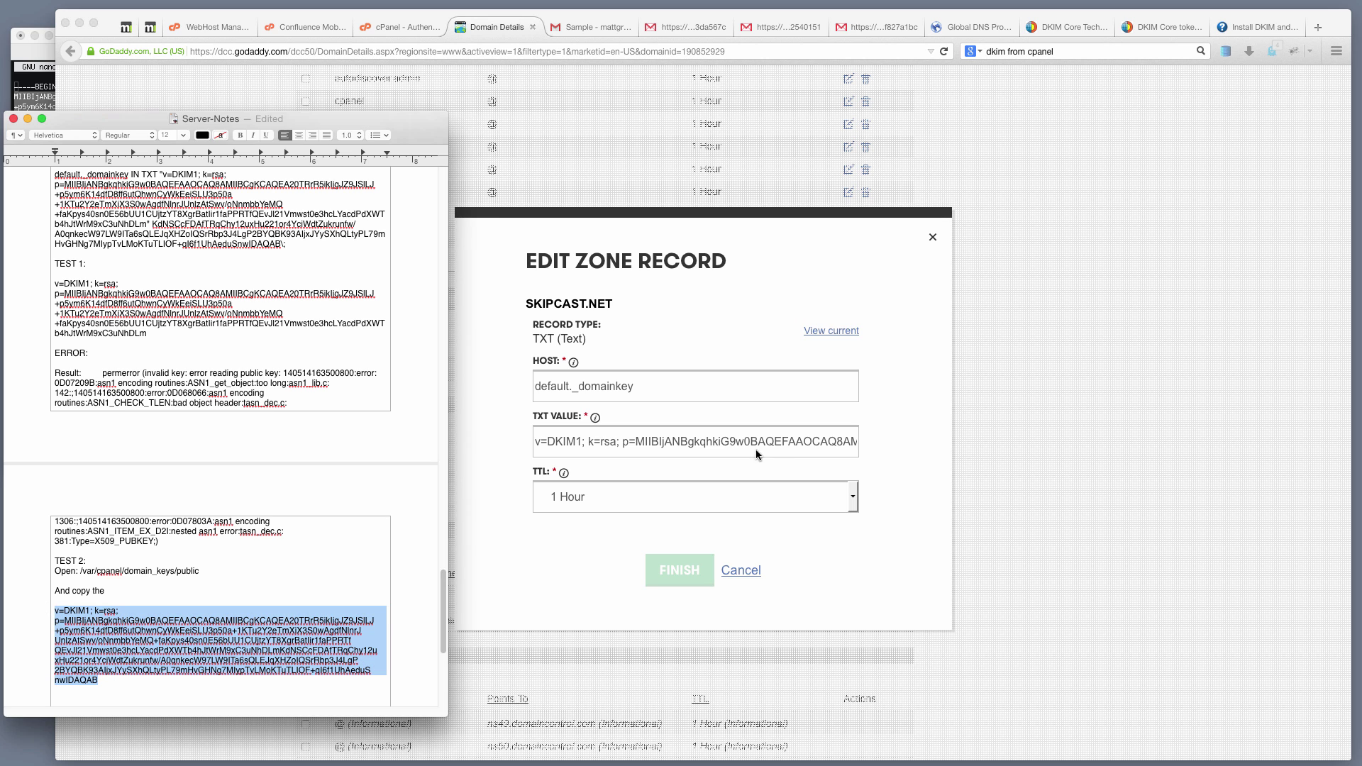
{"action": "left_click", "coordinate": [799, 547]}
{"action": "left_click", "coordinate": [757, 570]}
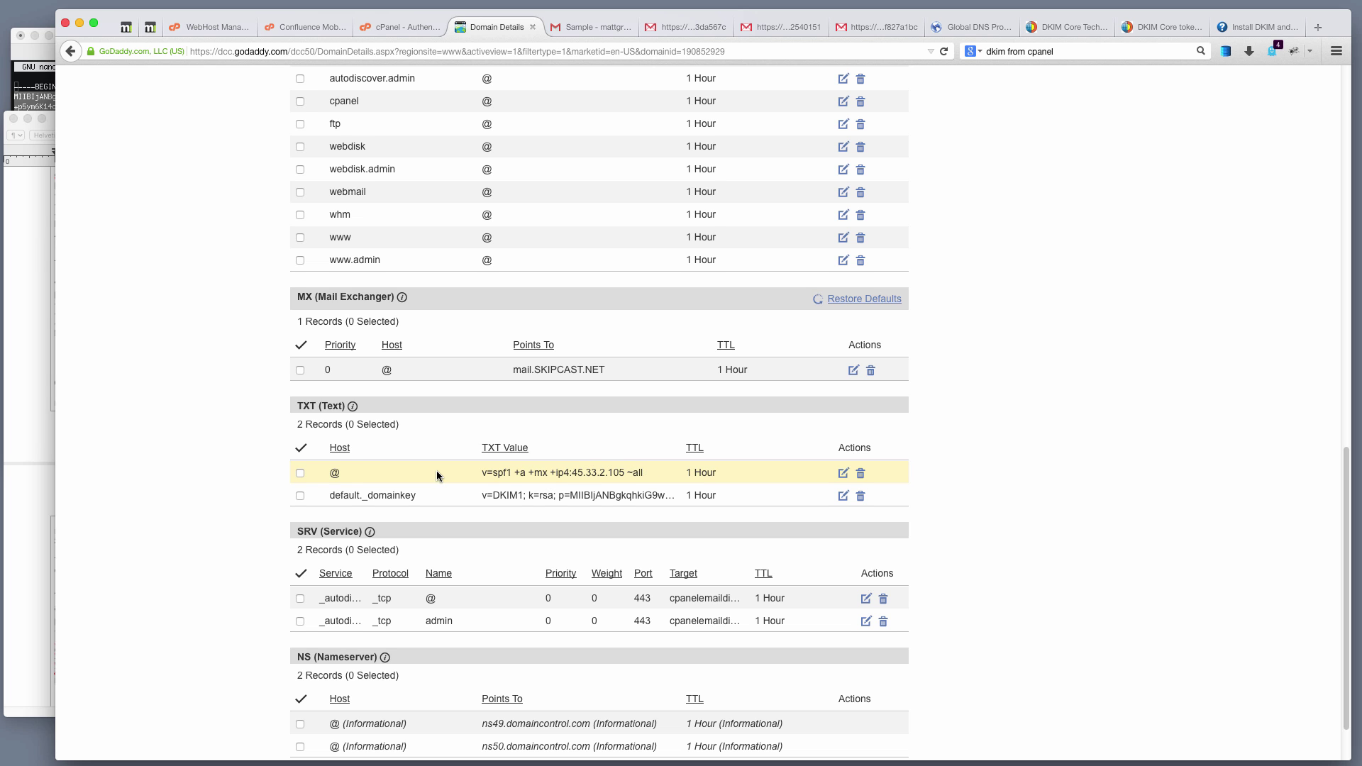
{"action": "left_click", "coordinate": [35, 433]}
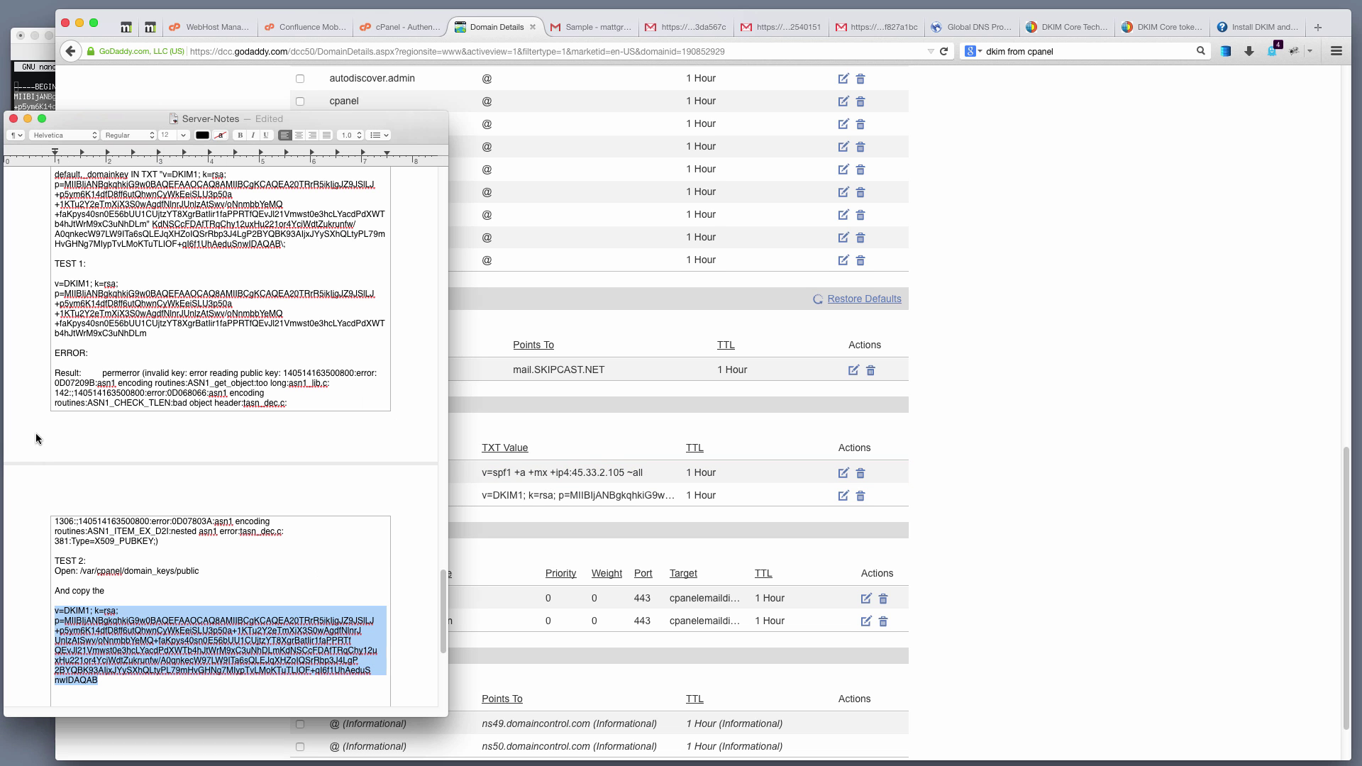
{"action": "left_click", "coordinate": [400, 26]}
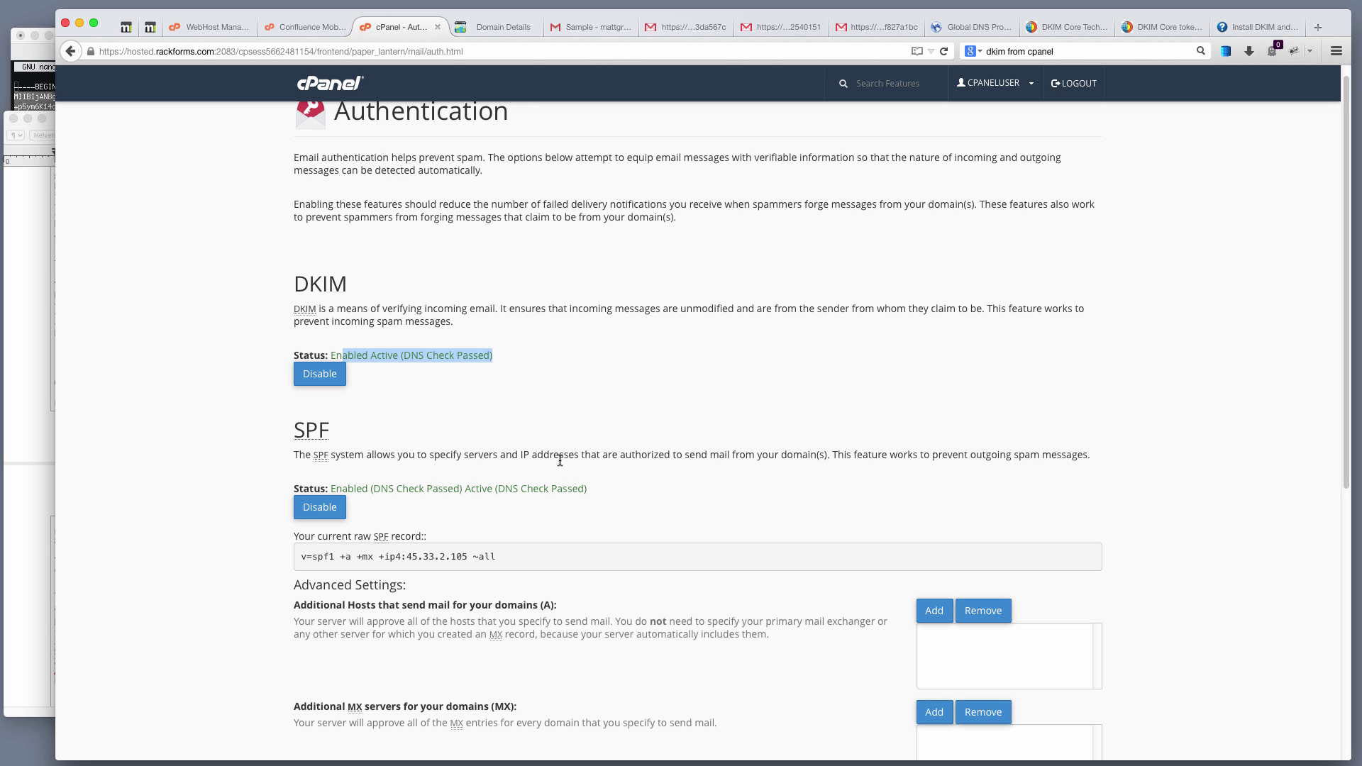
{"action": "left_click_drag", "start_coordinate": [512, 556], "coordinate": [301, 557]}
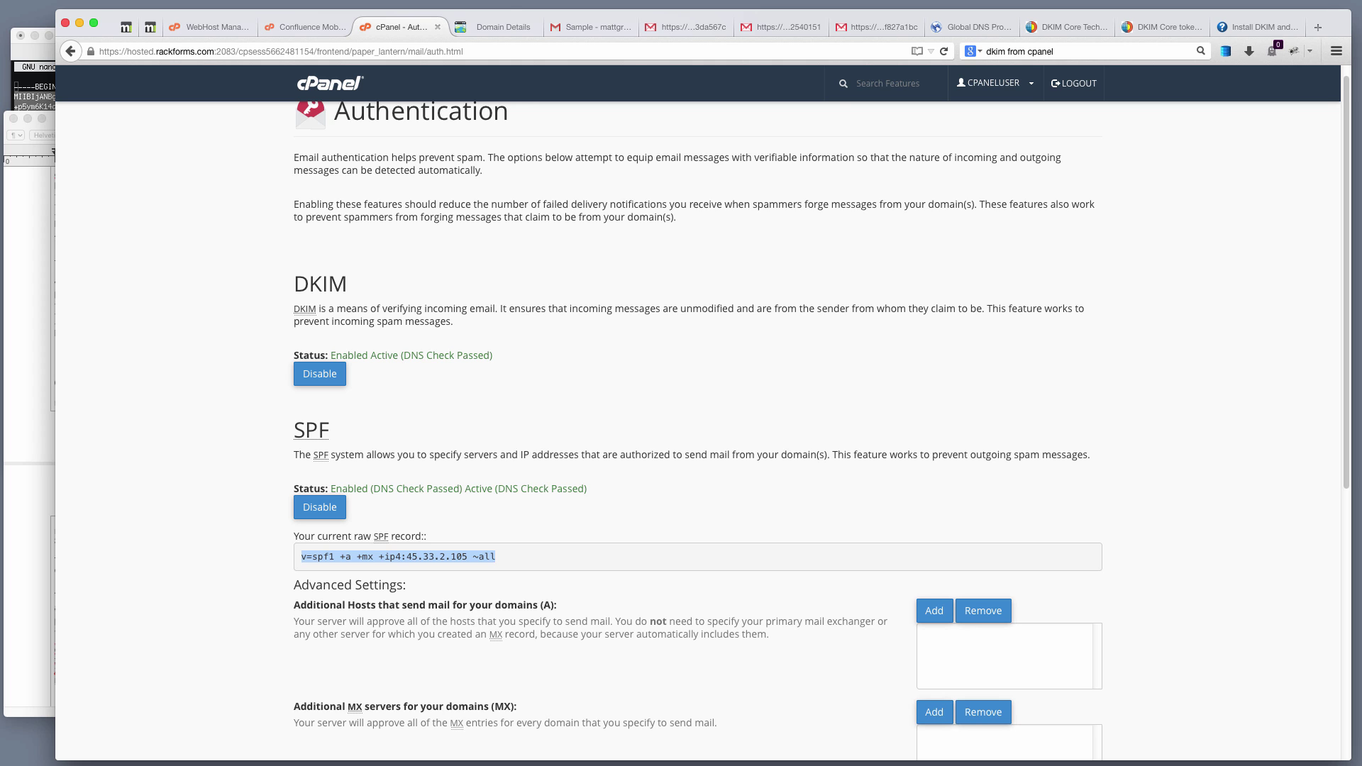
{"action": "left_click", "coordinate": [500, 27]}
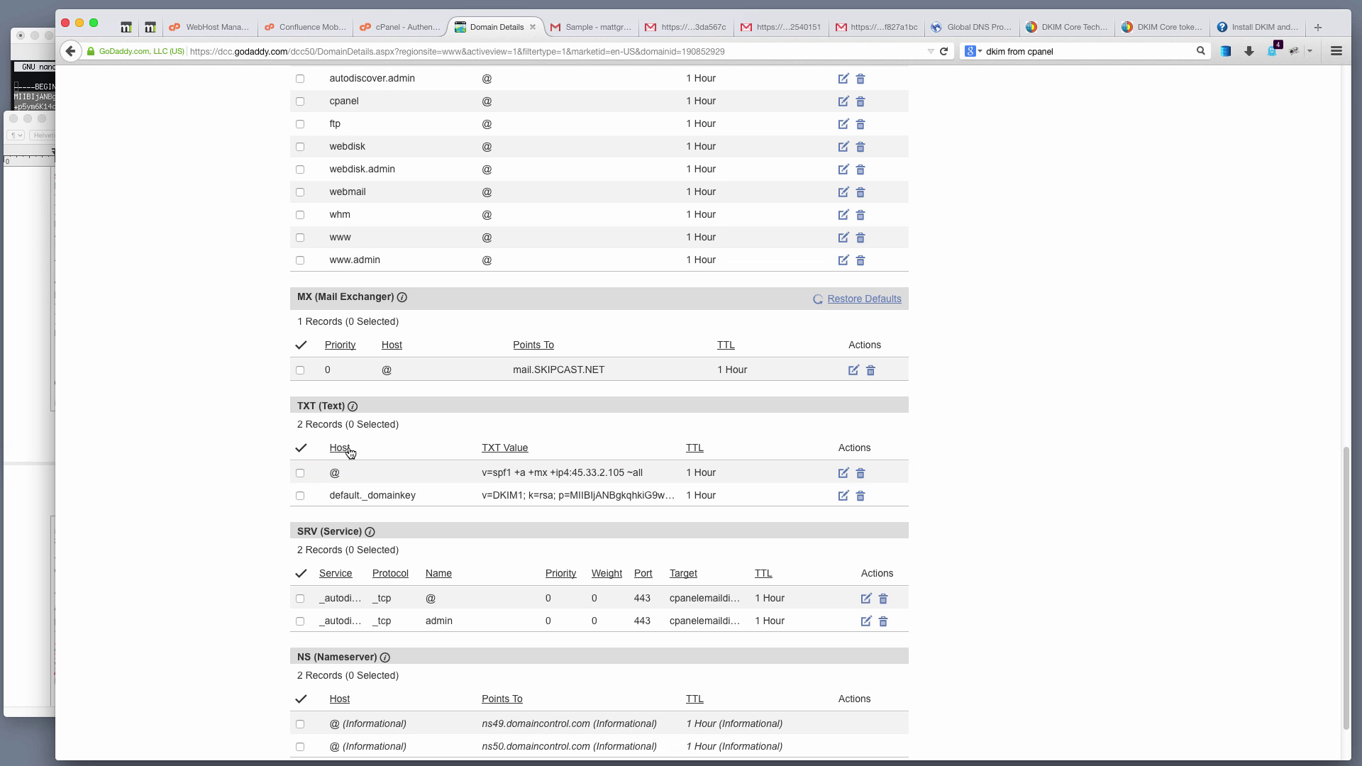
{"action": "double_click", "coordinate": [335, 474]}
{"action": "left_click_drag", "start_coordinate": [481, 476], "coordinate": [652, 474]}
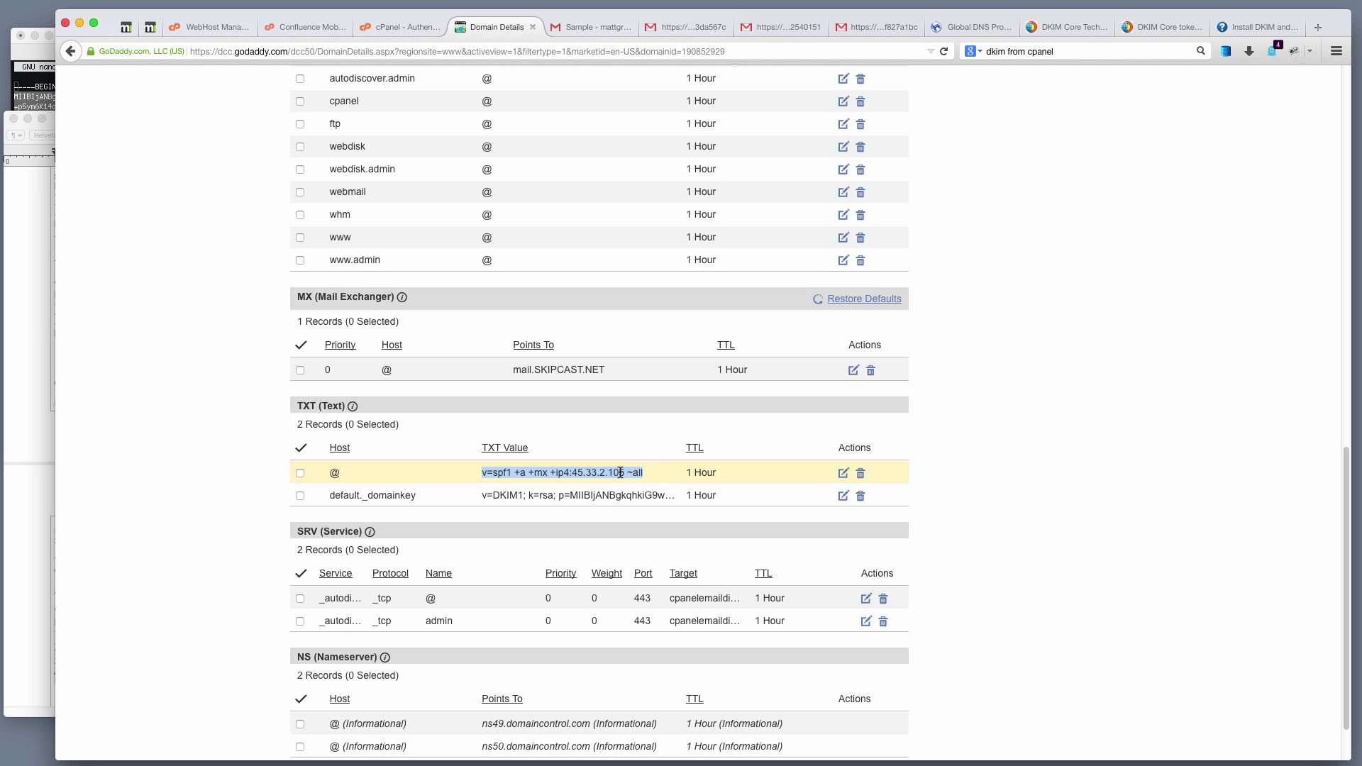
{"action": "left_click", "coordinate": [394, 31]}
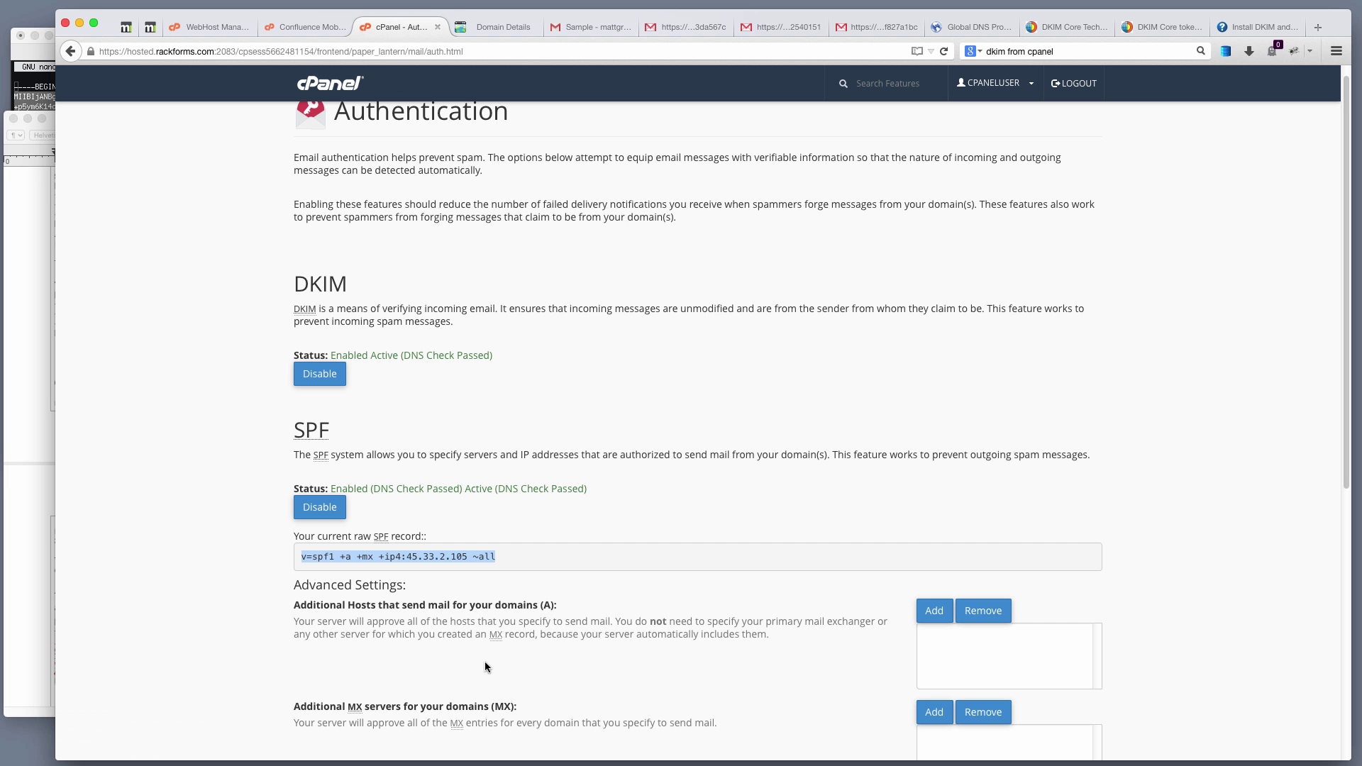
{"action": "left_click", "coordinate": [529, 33]}
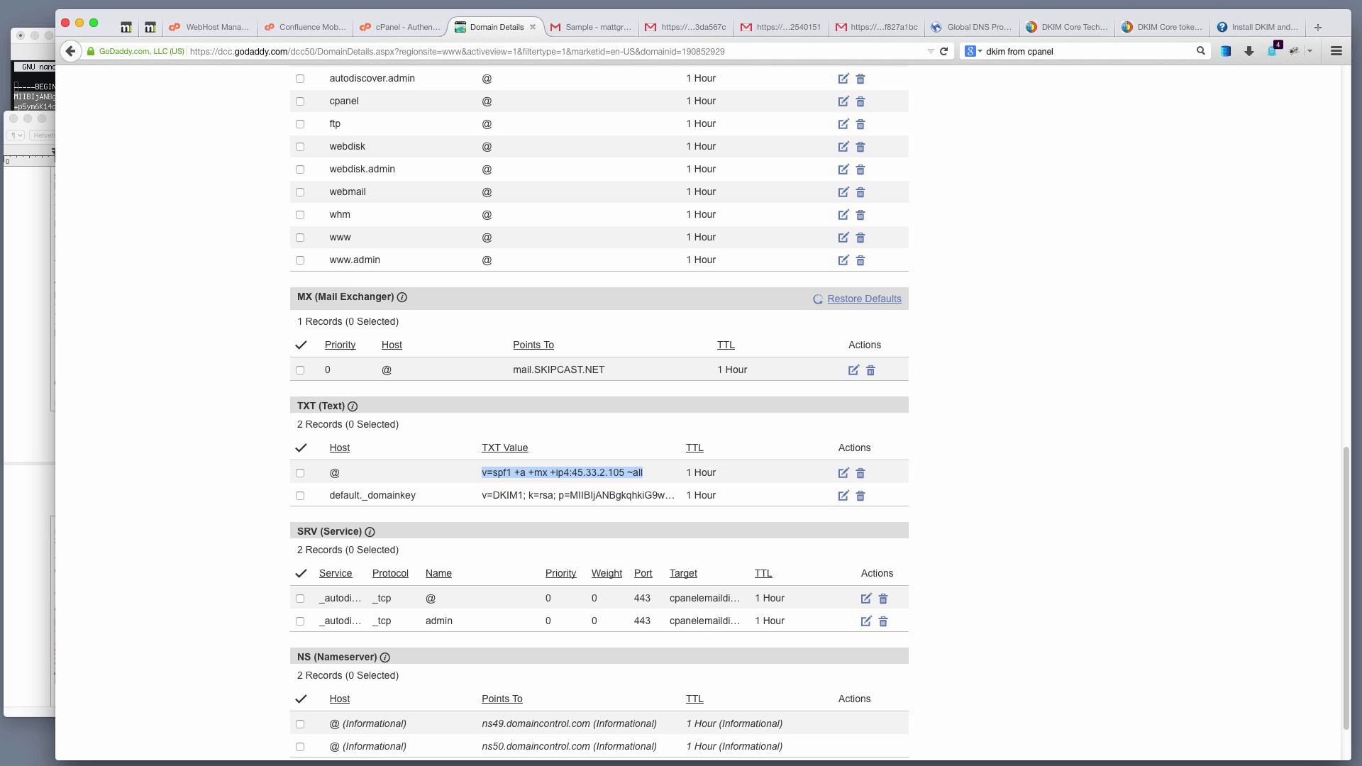
- Check Mail's port25 report, then open Show original for the spam-flagged Sample message
{"action": "left_click", "coordinate": [602, 27]}
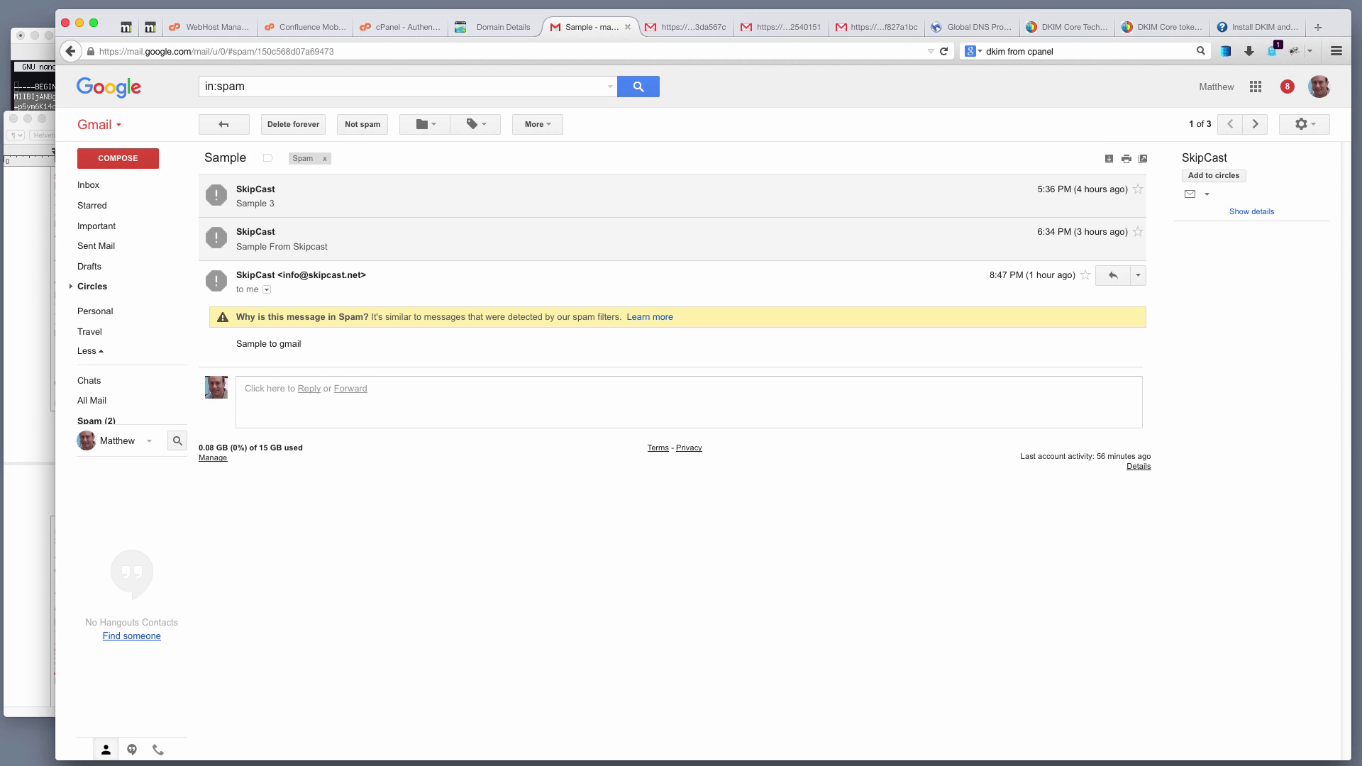
{"action": "key", "text": "super+Tab"}
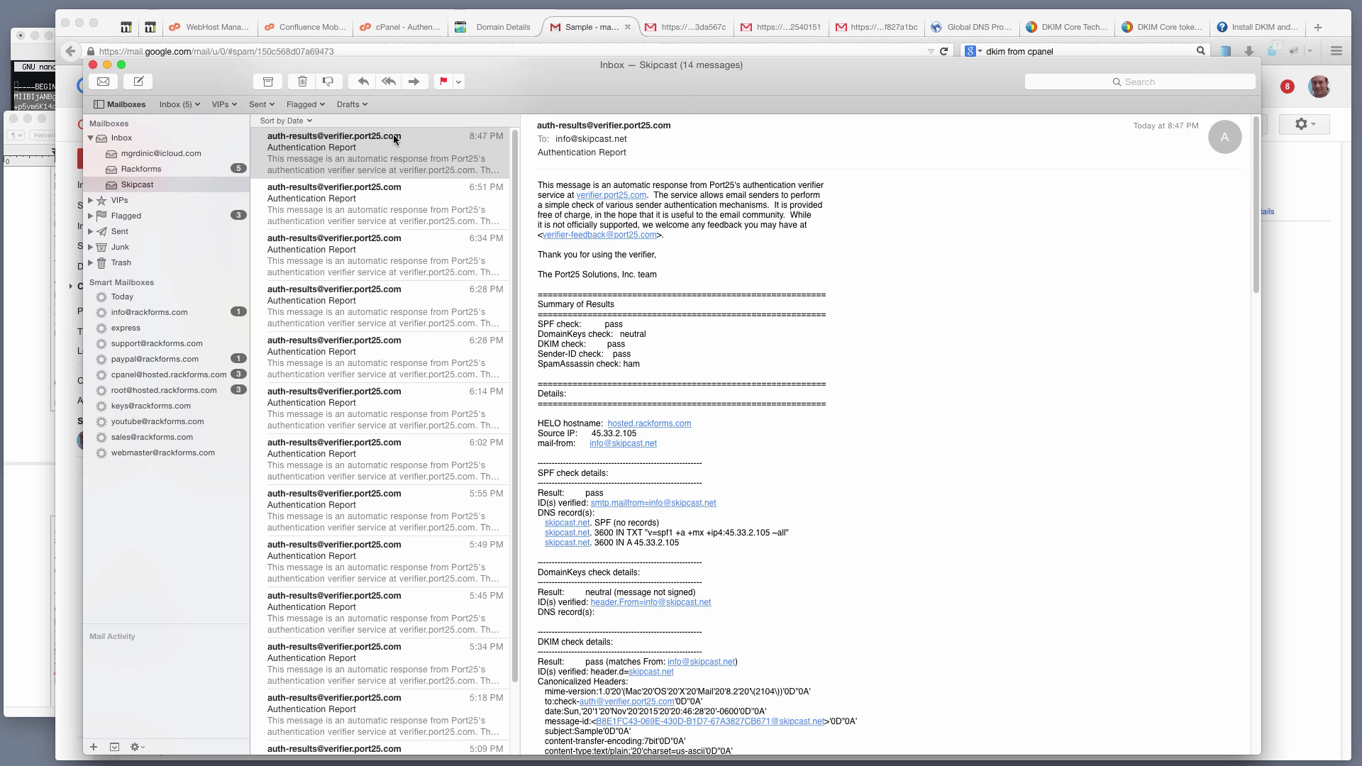
{"action": "key", "text": "super+Tab"}
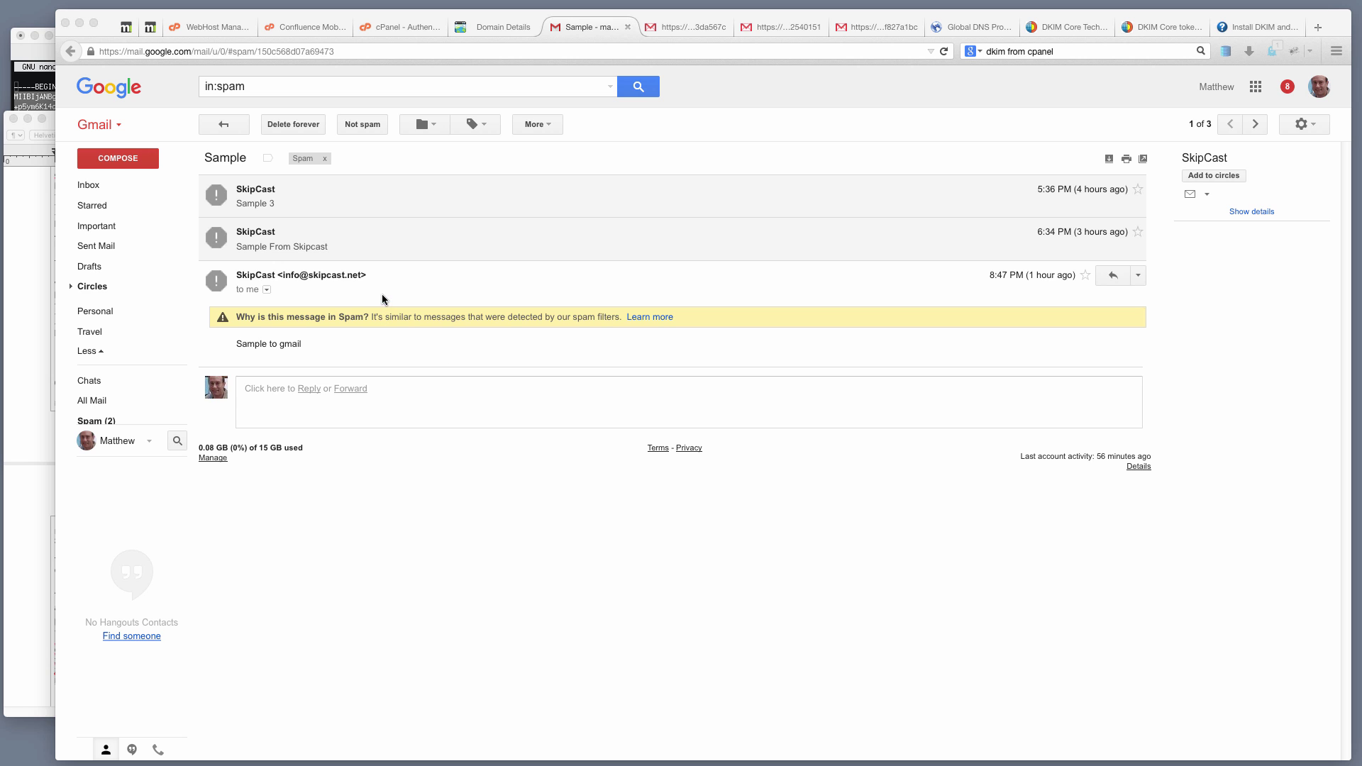
{"action": "left_click", "coordinate": [1140, 278]}
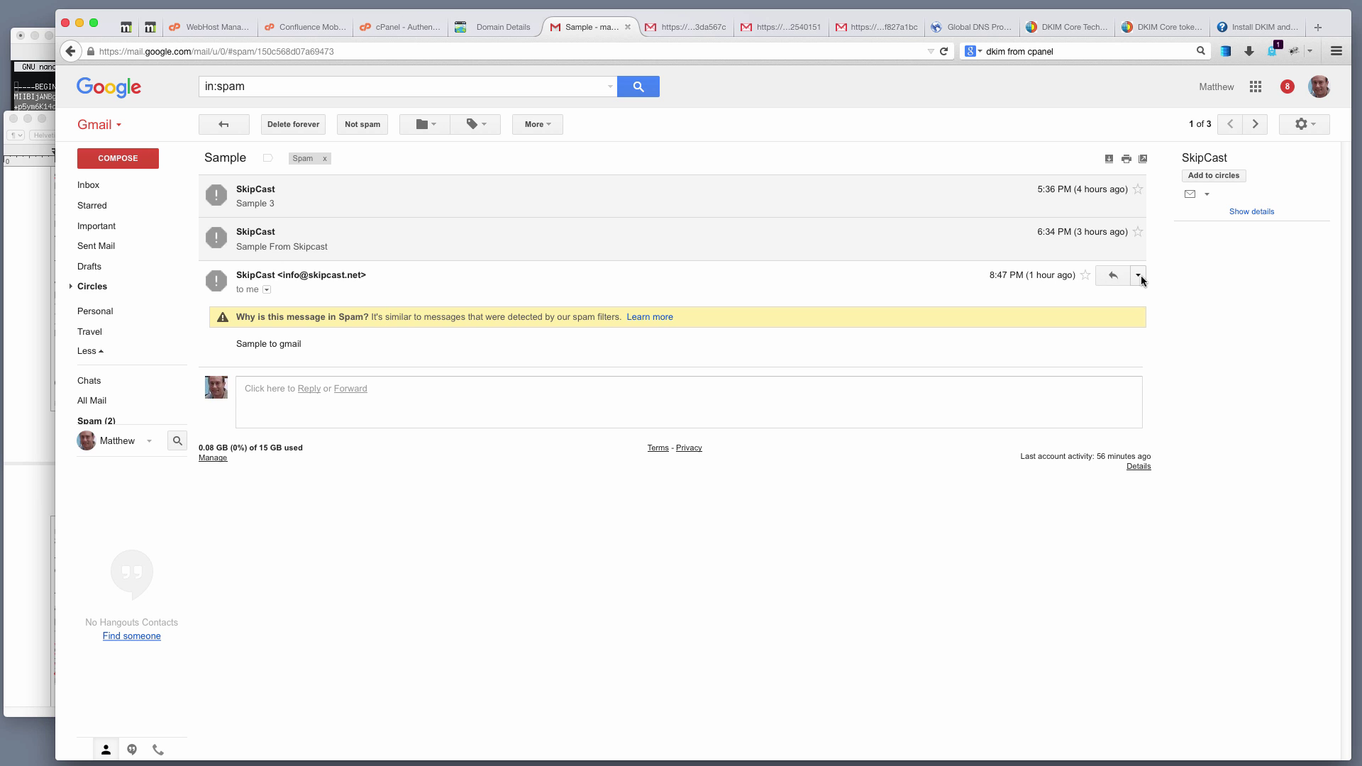
{"action": "left_click", "coordinate": [1138, 278]}
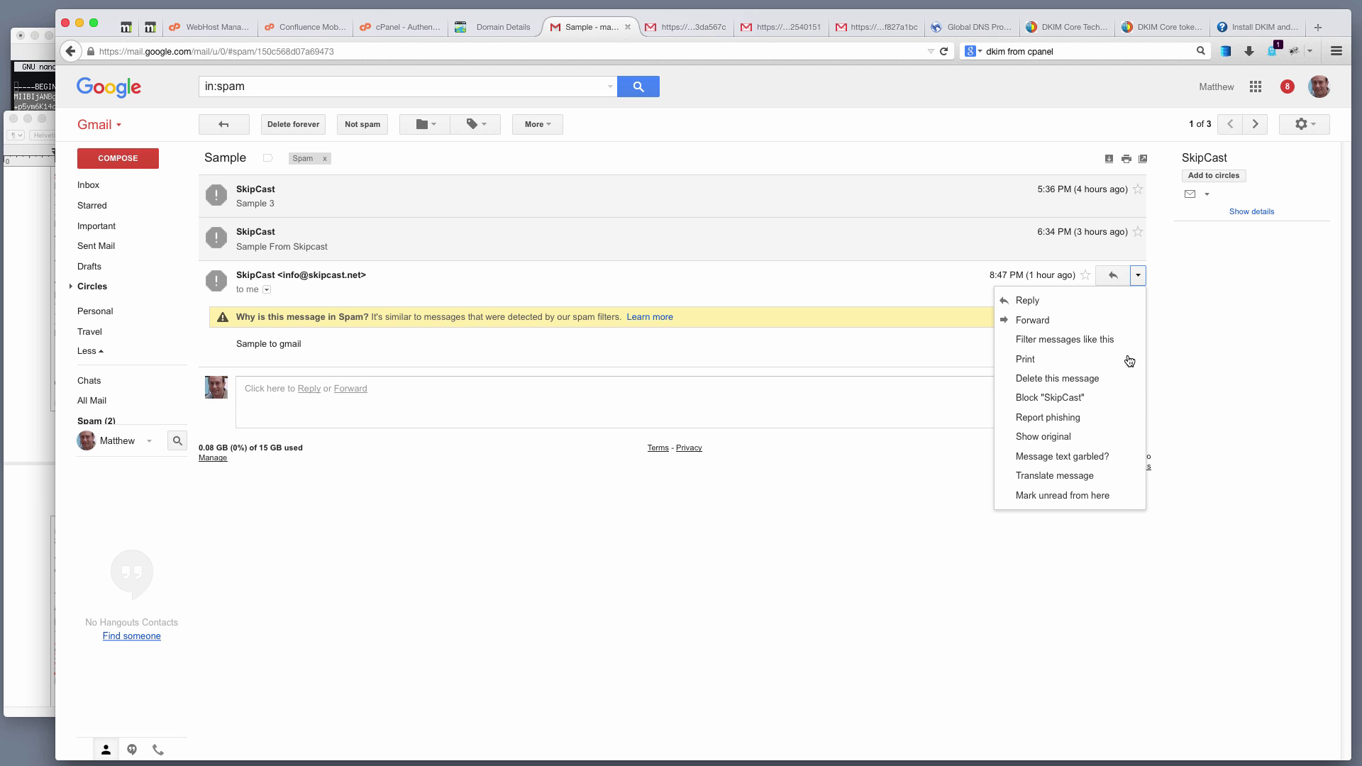
{"action": "left_click", "coordinate": [1063, 438]}
{"action": "left_click", "coordinate": [693, 29]}
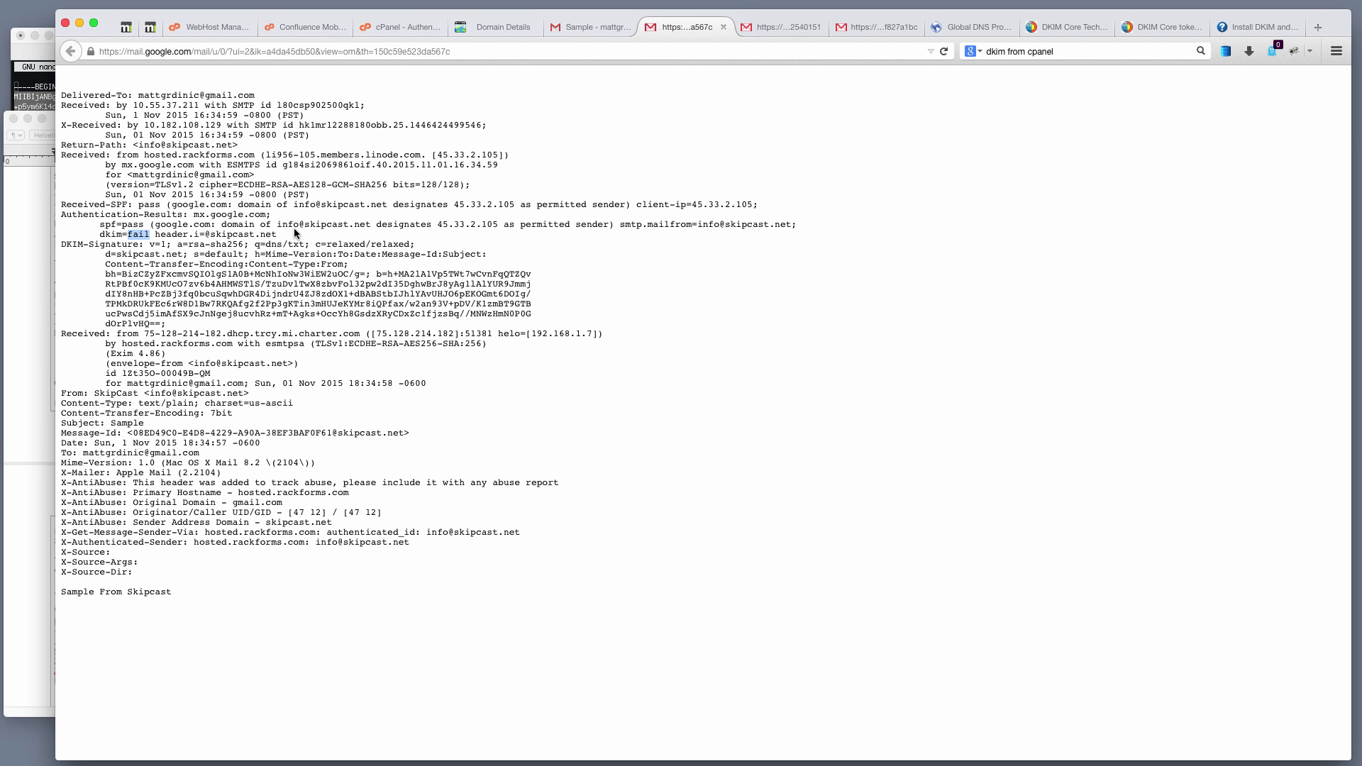
- Highlight spf=pass and dkim=fail in the Sample message's raw headers
{"action": "left_click_drag", "start_coordinate": [278, 234], "coordinate": [30, 229]}
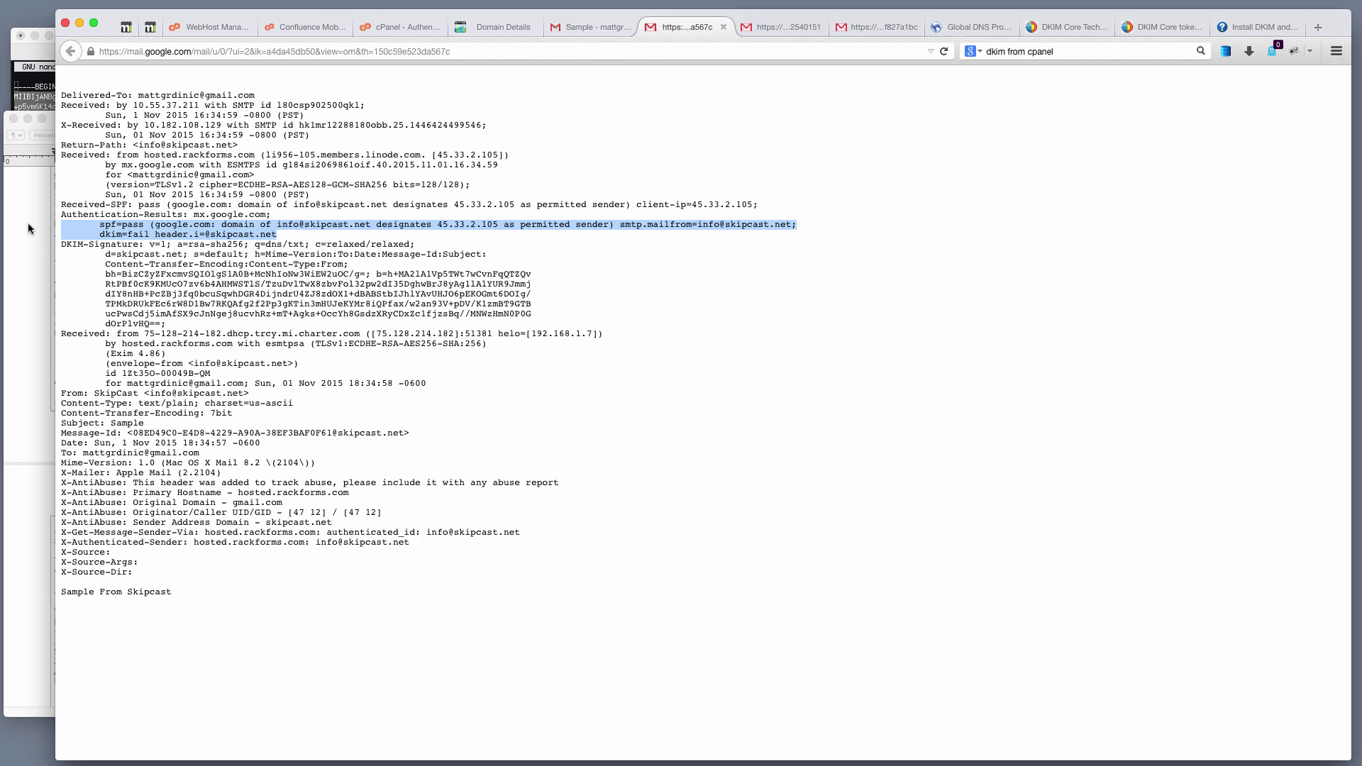
{"action": "left_click", "coordinate": [108, 226]}
{"action": "double_click", "coordinate": [128, 224]}
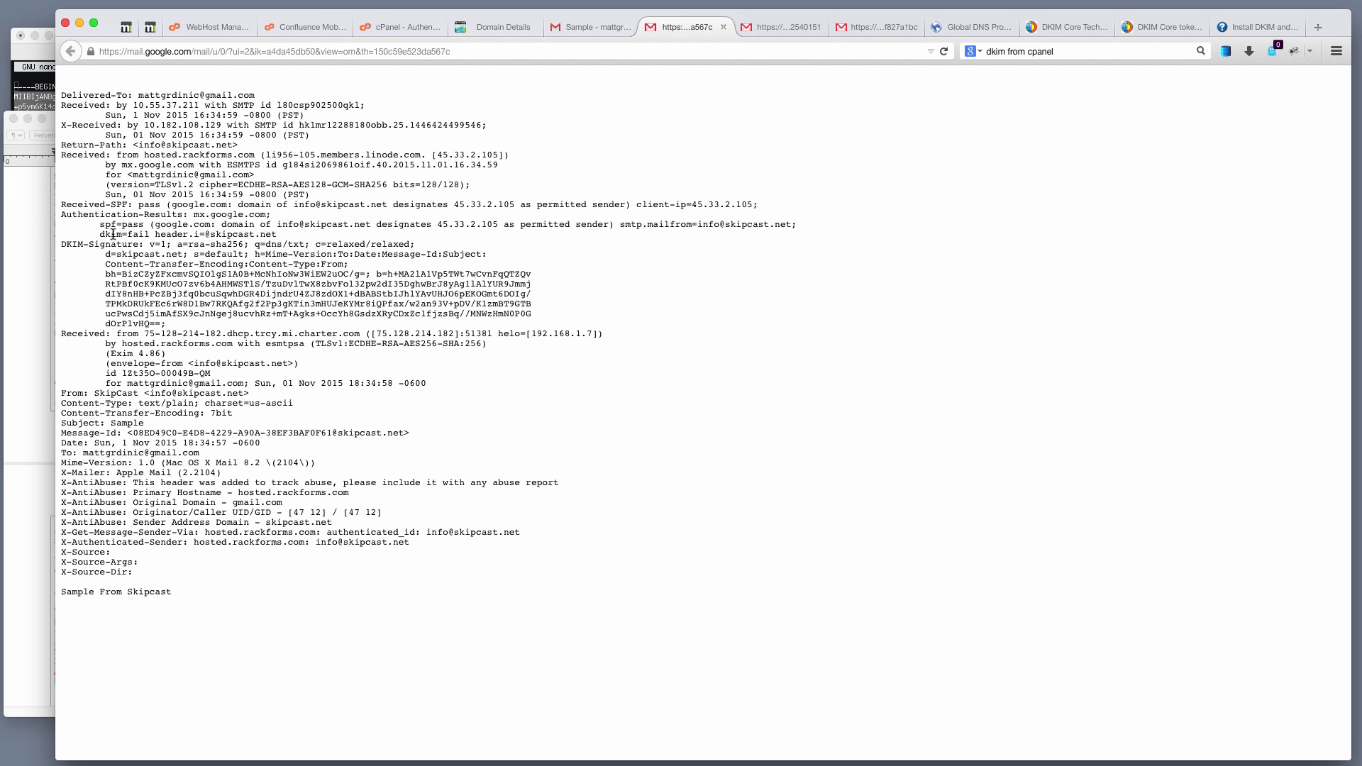
{"action": "double_click", "coordinate": [111, 235]}
{"action": "double_click", "coordinate": [138, 234]}
{"action": "left_click_drag", "start_coordinate": [278, 234], "coordinate": [10, 227]}
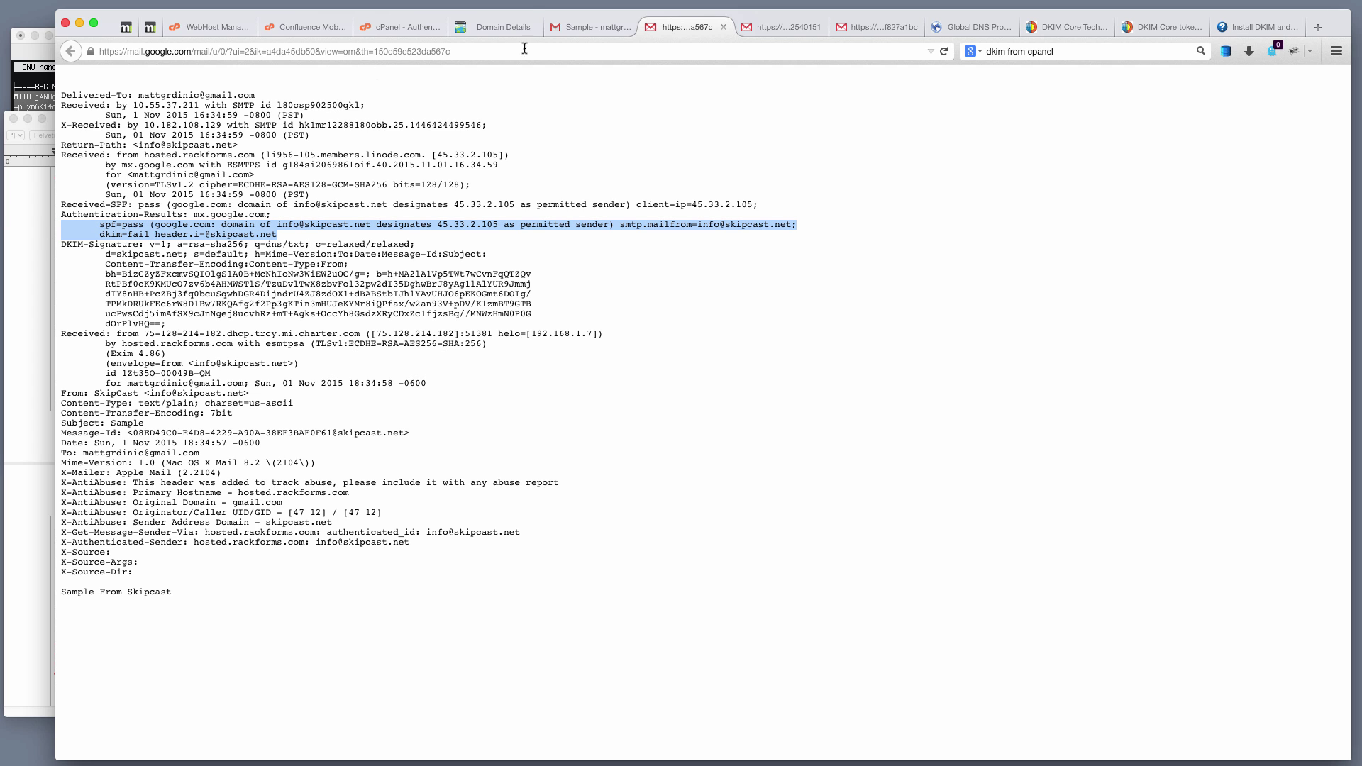
- Compare the HBO NOW and another message's headers, marking their dkim=pass results for skipcast.net
{"action": "left_click", "coordinate": [768, 27]}
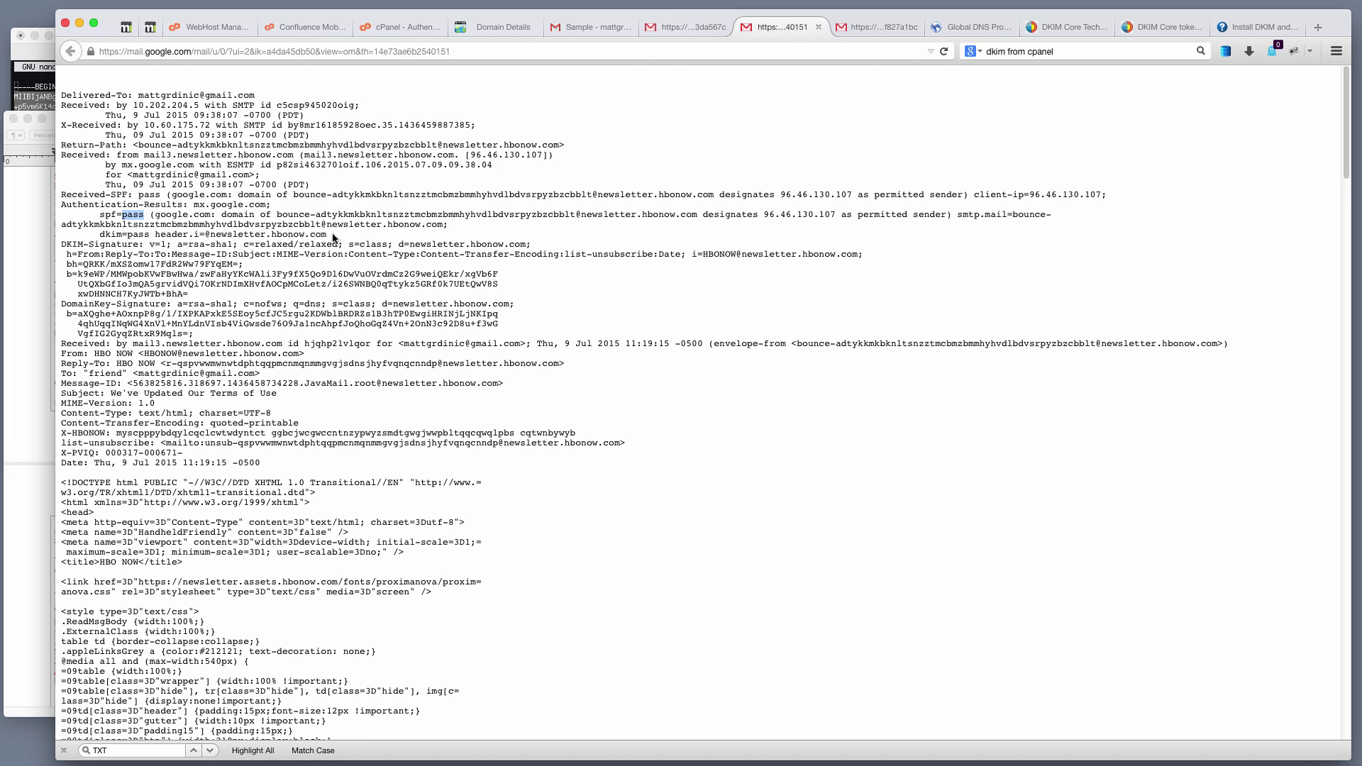
{"action": "left_click_drag", "start_coordinate": [329, 234], "coordinate": [36, 215]}
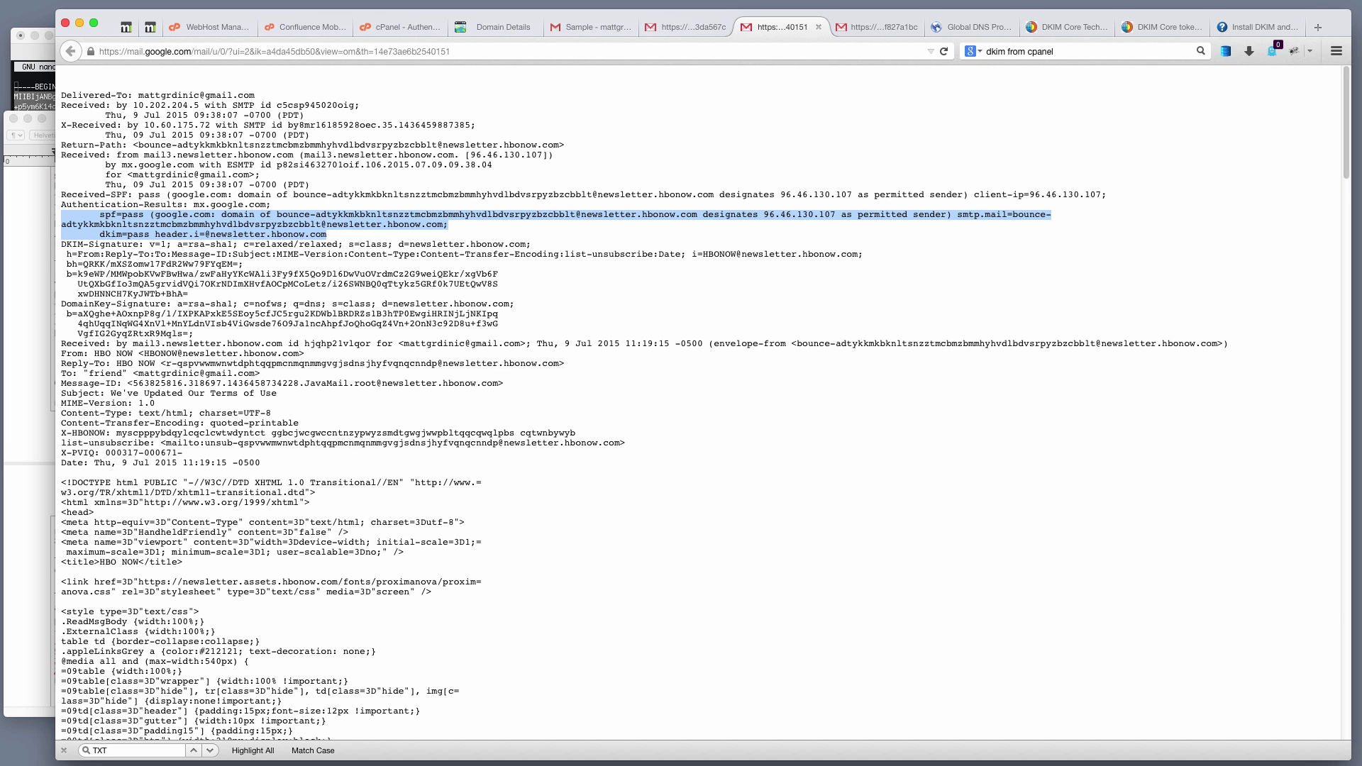
{"action": "double_click", "coordinate": [108, 212]}
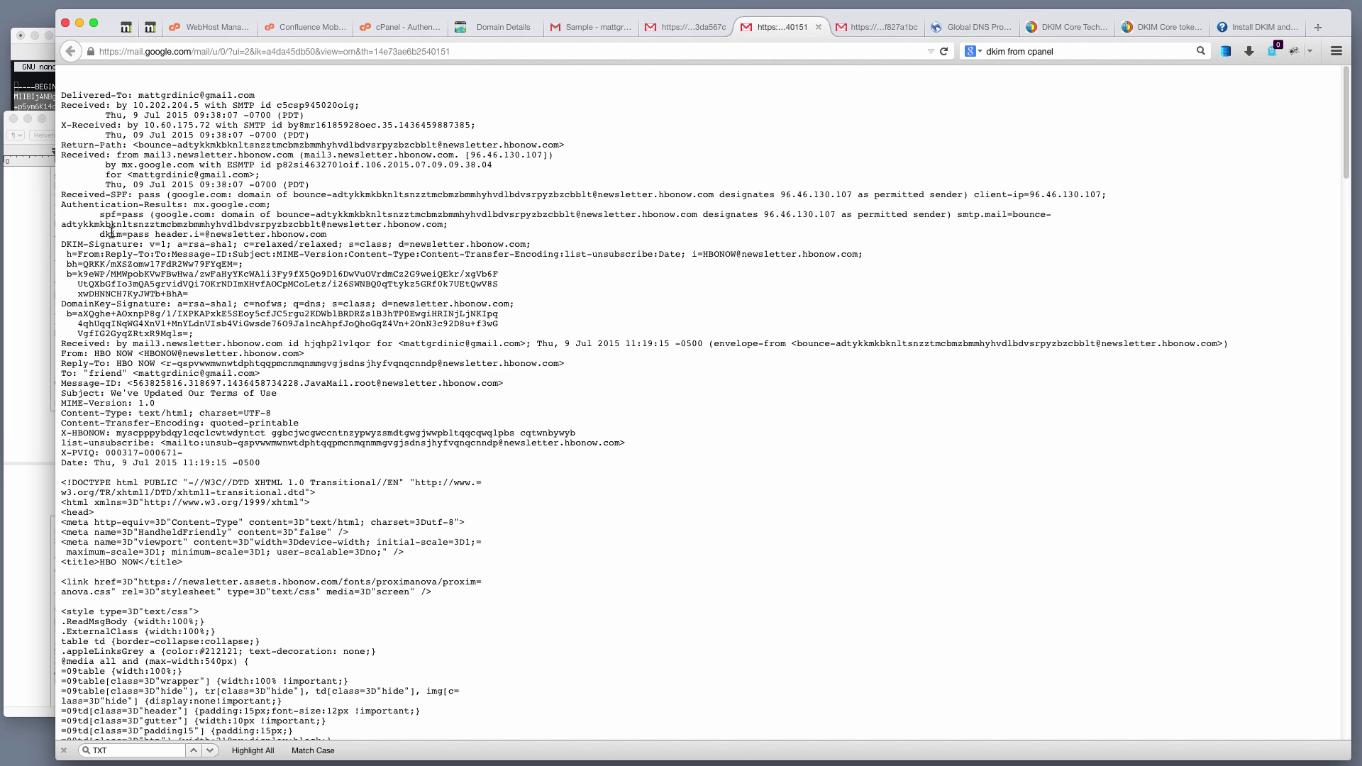
{"action": "double_click", "coordinate": [111, 234]}
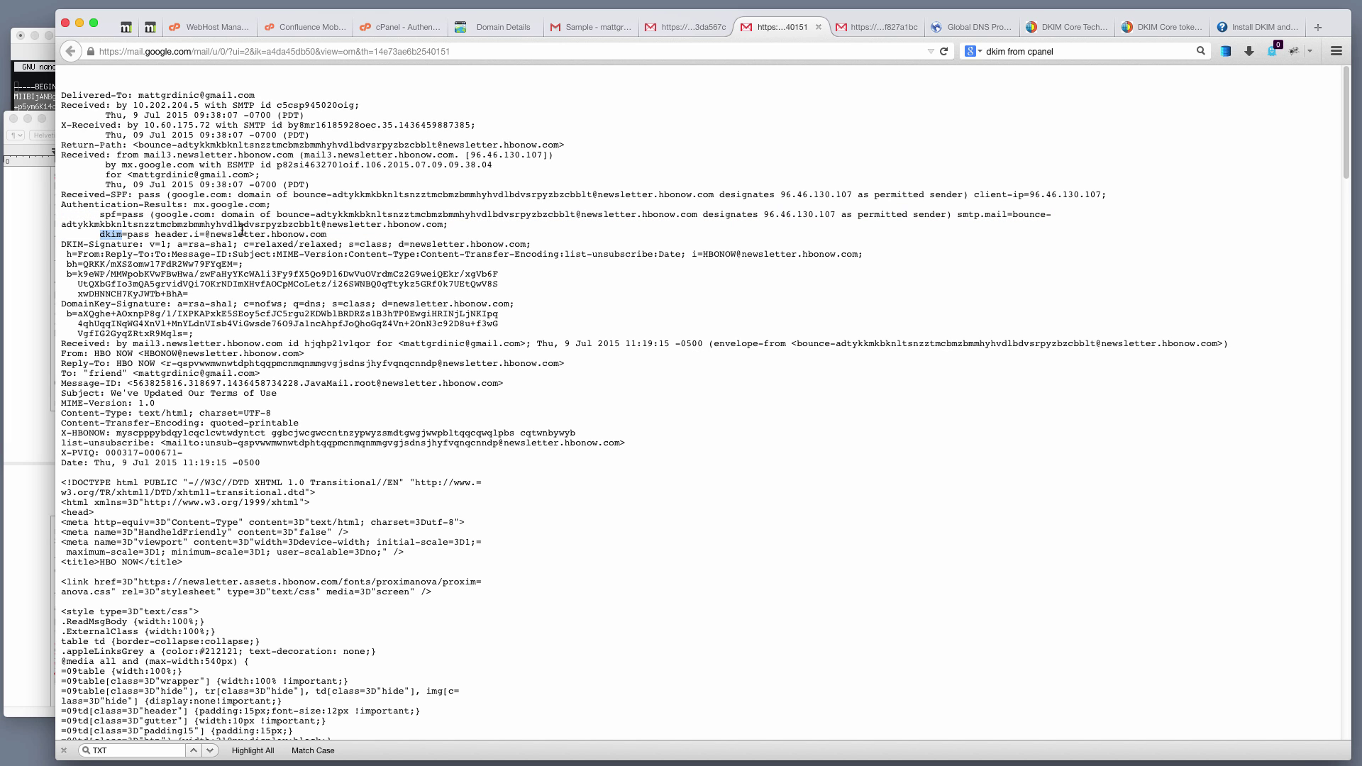
{"action": "left_click", "coordinate": [133, 215]}
{"action": "double_click", "coordinate": [141, 234]}
{"action": "left_click", "coordinate": [882, 28]}
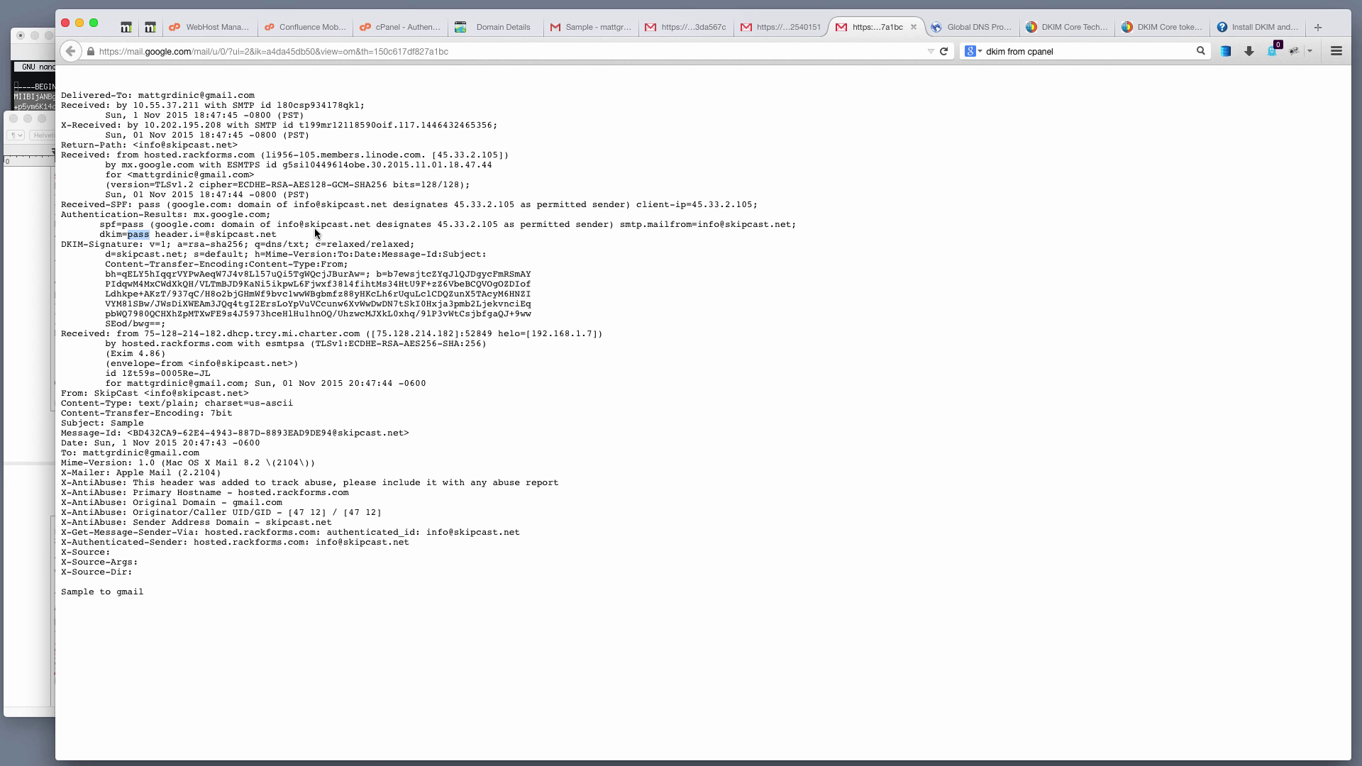
{"action": "left_click_drag", "start_coordinate": [284, 236], "coordinate": [28, 227]}
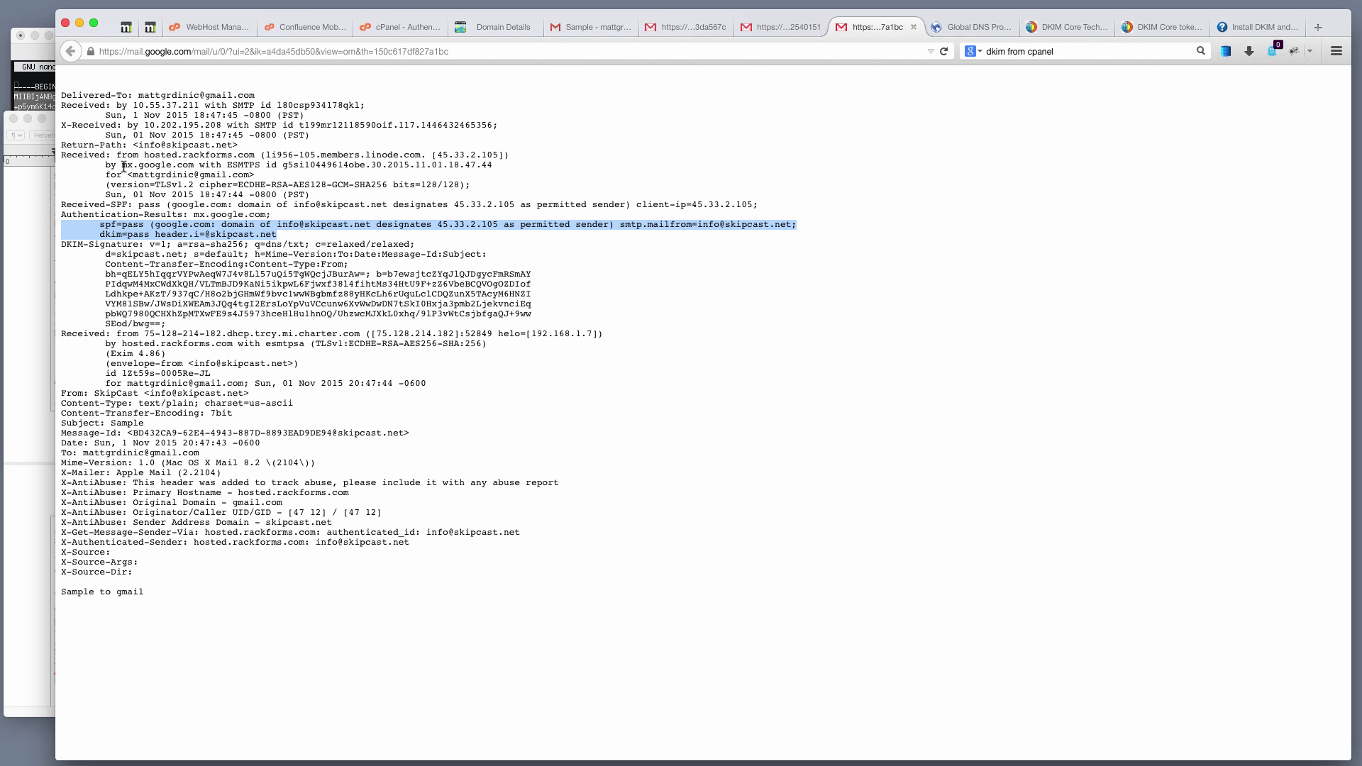
- Recheck the Sample From Skipcast dkim=fail result, then bring the Skipcast Mail inbox forward
{"action": "left_click", "coordinate": [687, 26]}
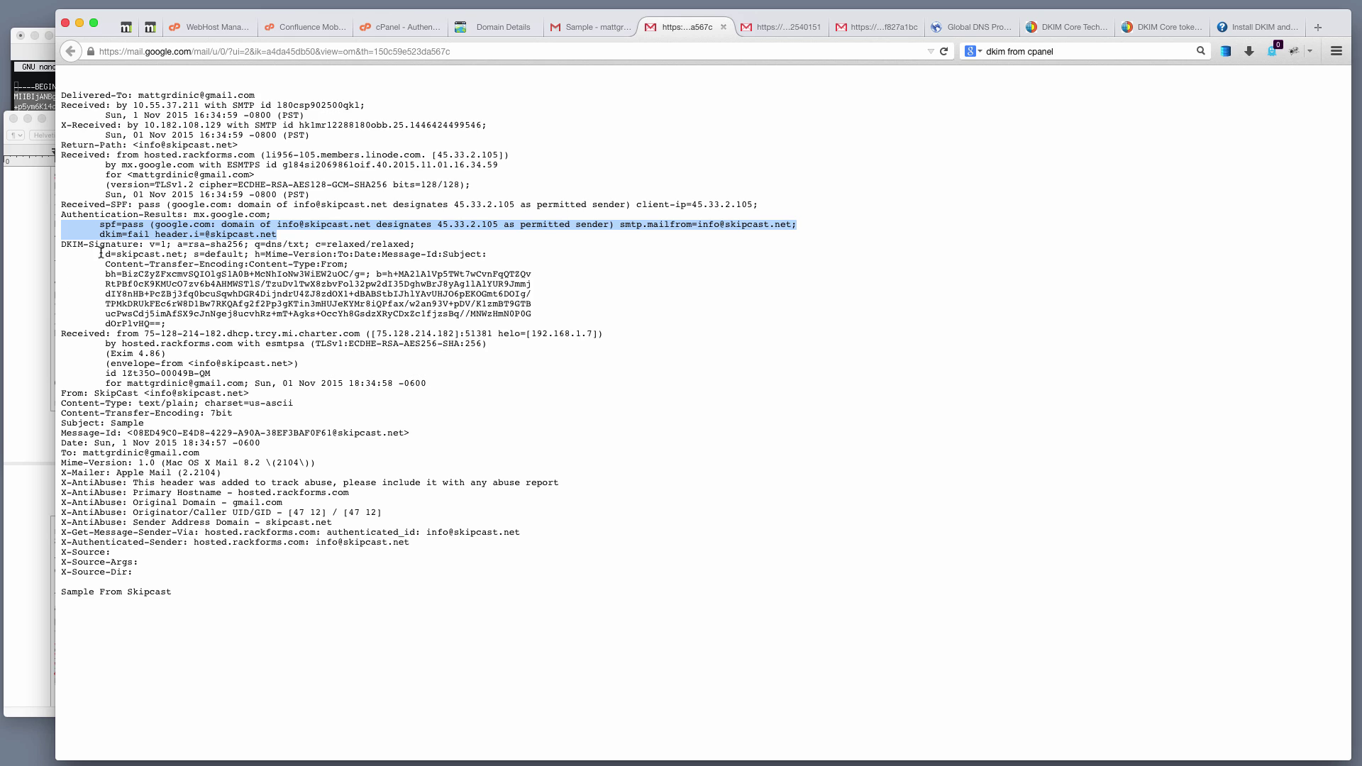
{"action": "double_click", "coordinate": [139, 234]}
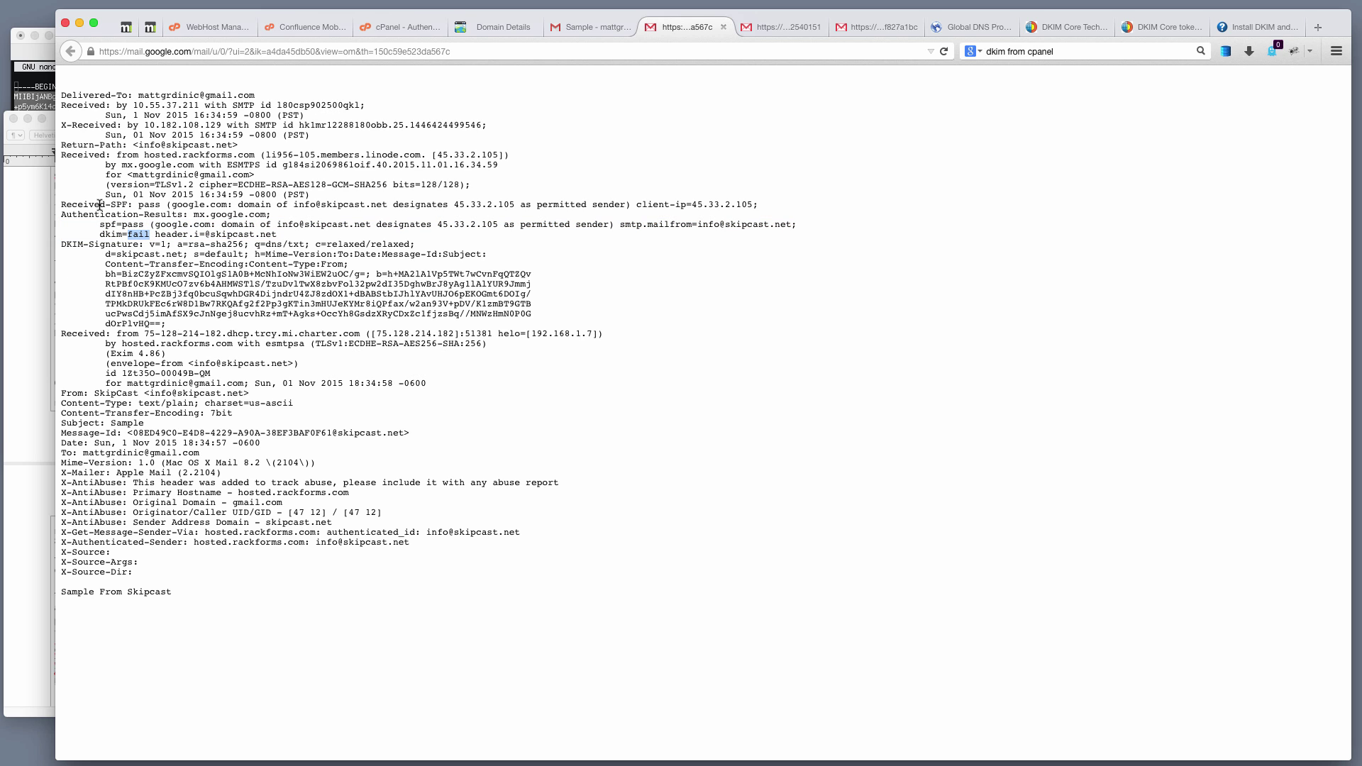
{"action": "key", "text": "super+Tab"}
{"action": "left_click_drag", "start_coordinate": [696, 45], "coordinate": [714, 44]}
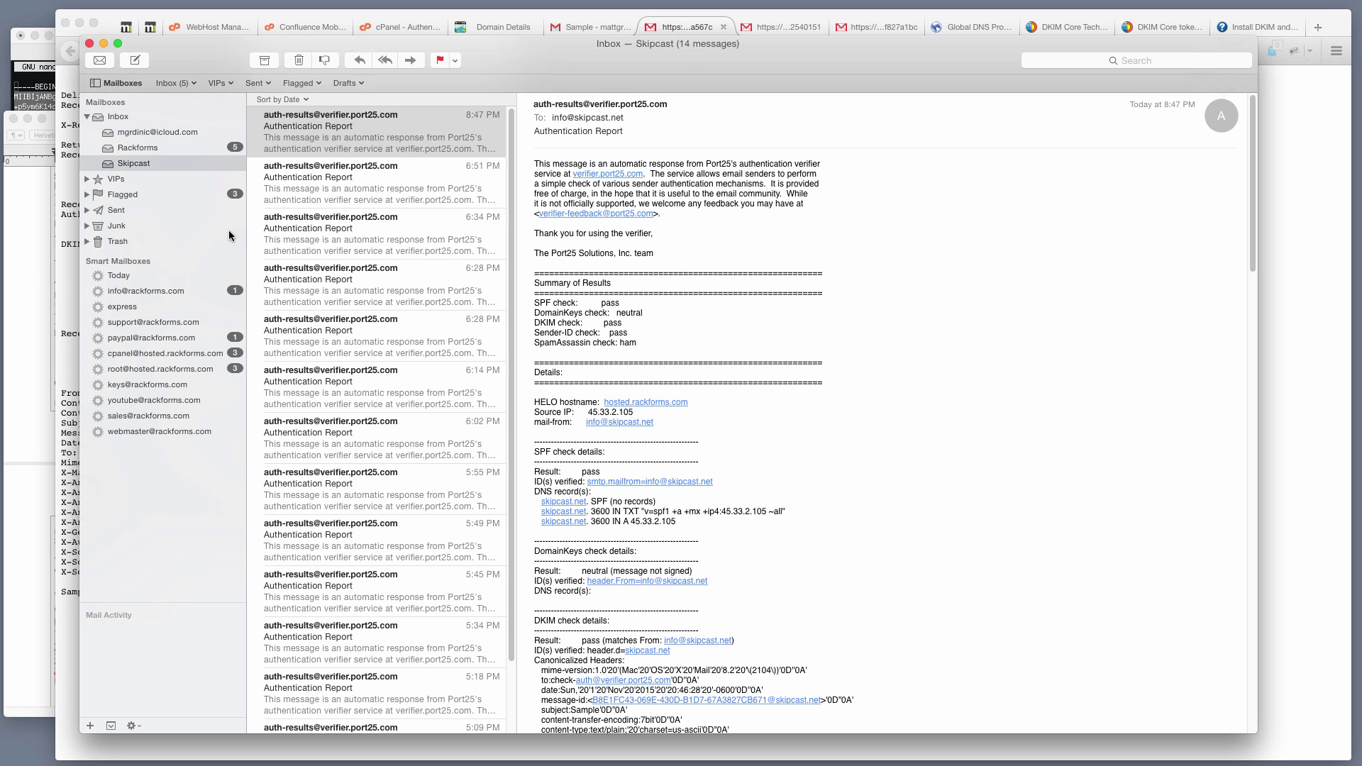
- Review the 5:18 and 5:09 PM Port25 reports, marking DKIM permerror for default._domainkey
{"action": "scroll", "coordinate": [330, 571], "scroll_direction": "down", "scroll_amount": 3}
{"action": "left_click", "coordinate": [402, 615]}
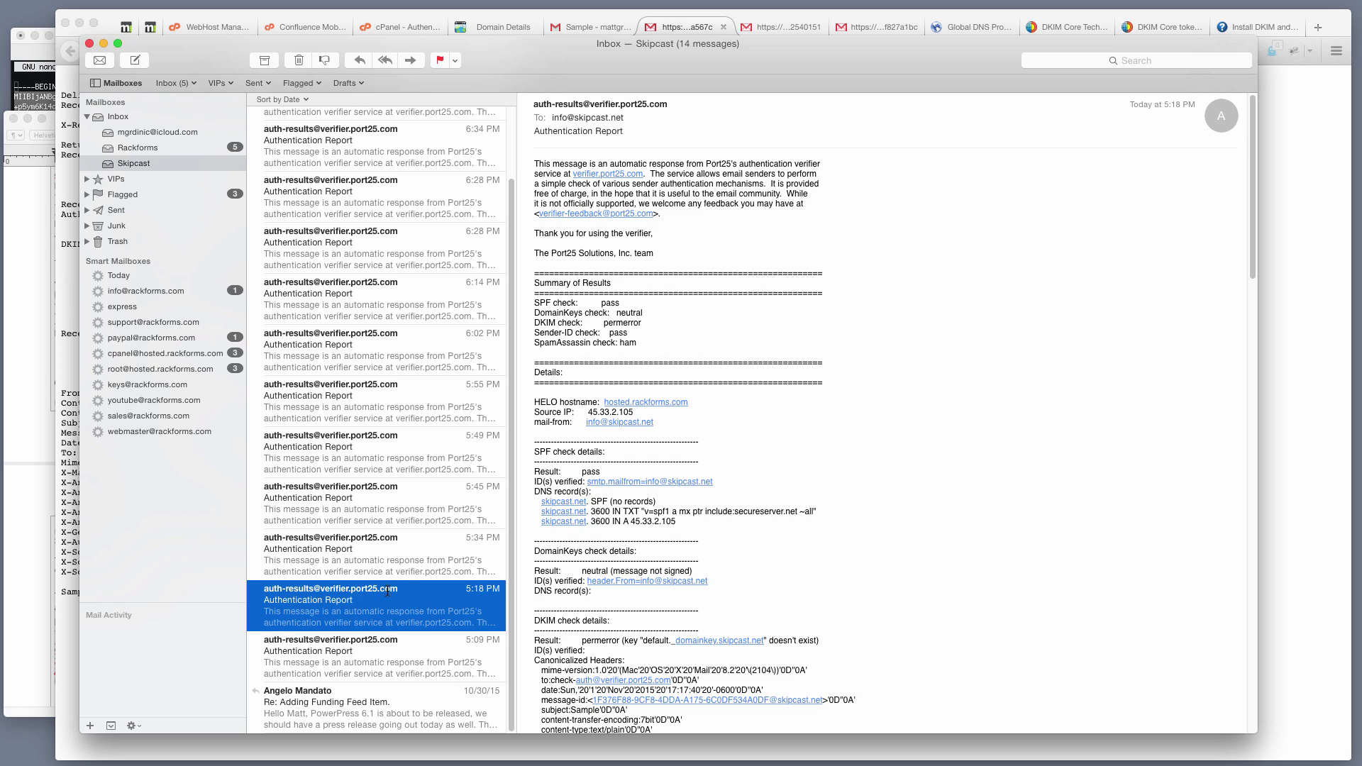
{"action": "left_click", "coordinate": [425, 656]}
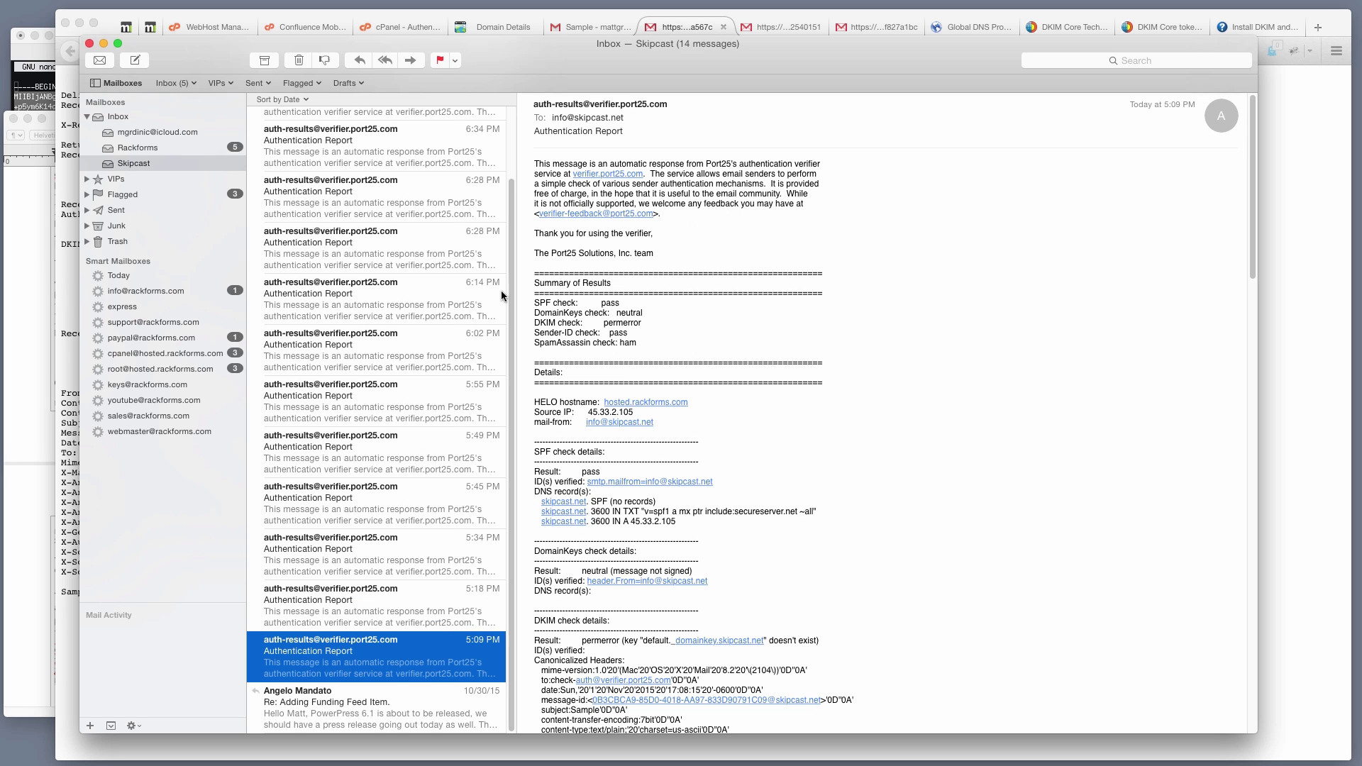
{"action": "double_click", "coordinate": [543, 303]}
{"action": "double_click", "coordinate": [549, 323]}
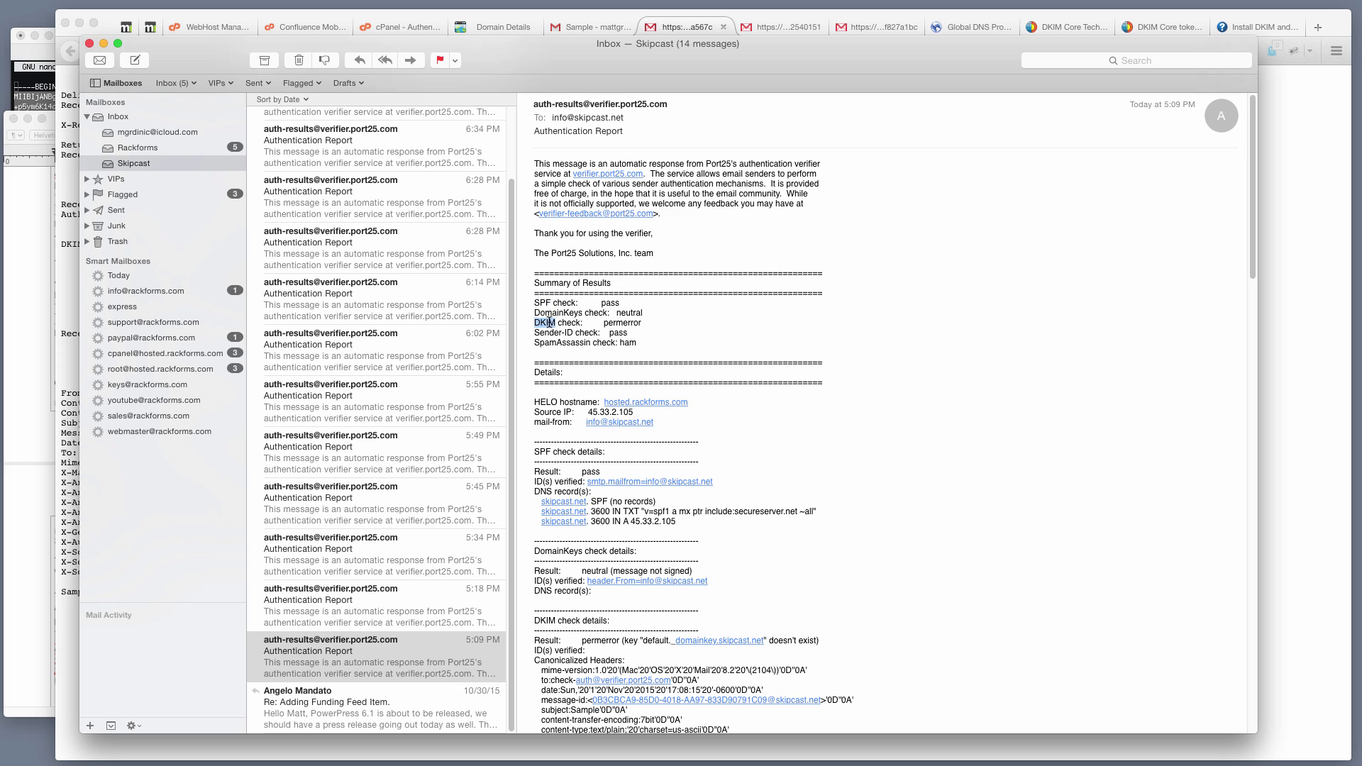
{"action": "double_click", "coordinate": [616, 324]}
{"action": "scroll", "coordinate": [654, 344], "scroll_direction": "down", "scroll_amount": 2}
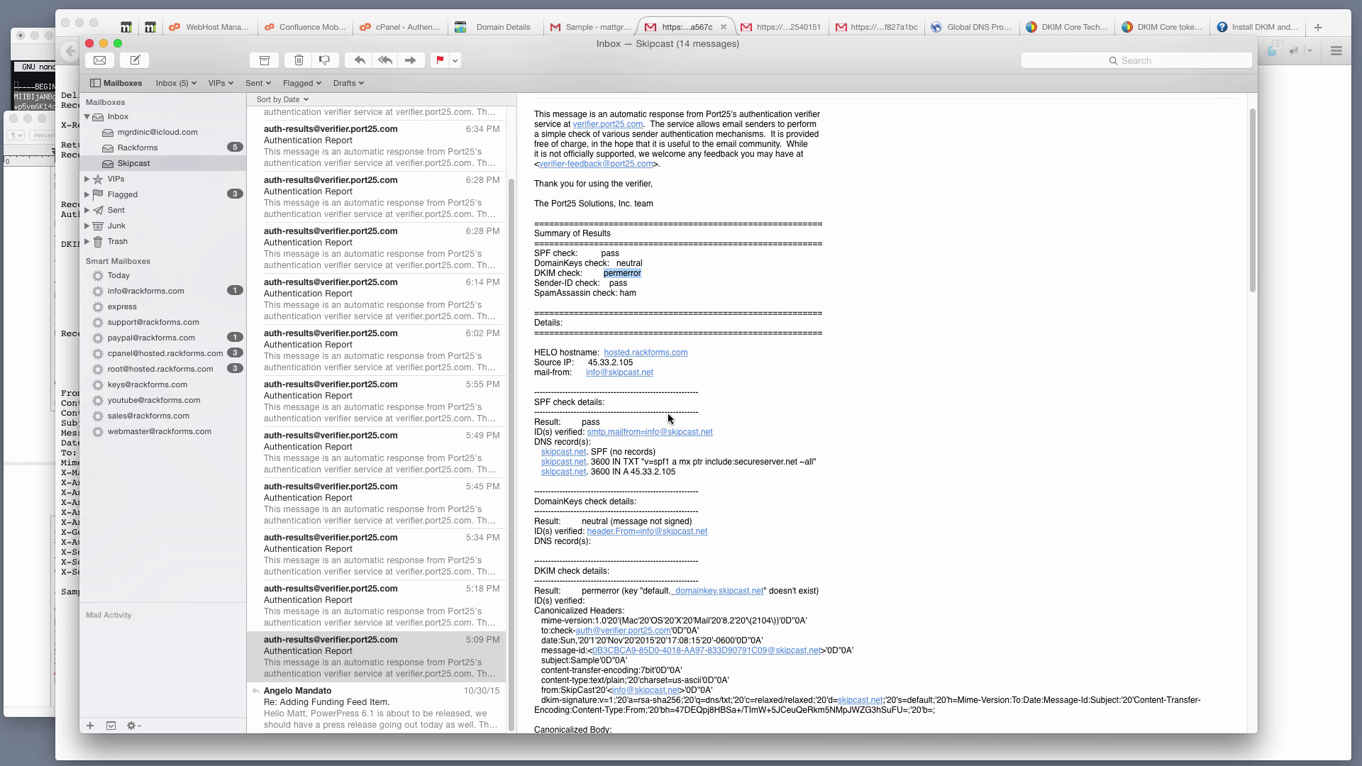
{"action": "scroll", "coordinate": [673, 454], "scroll_direction": "down", "scroll_amount": 3}
{"action": "triple_click", "coordinate": [606, 497]}
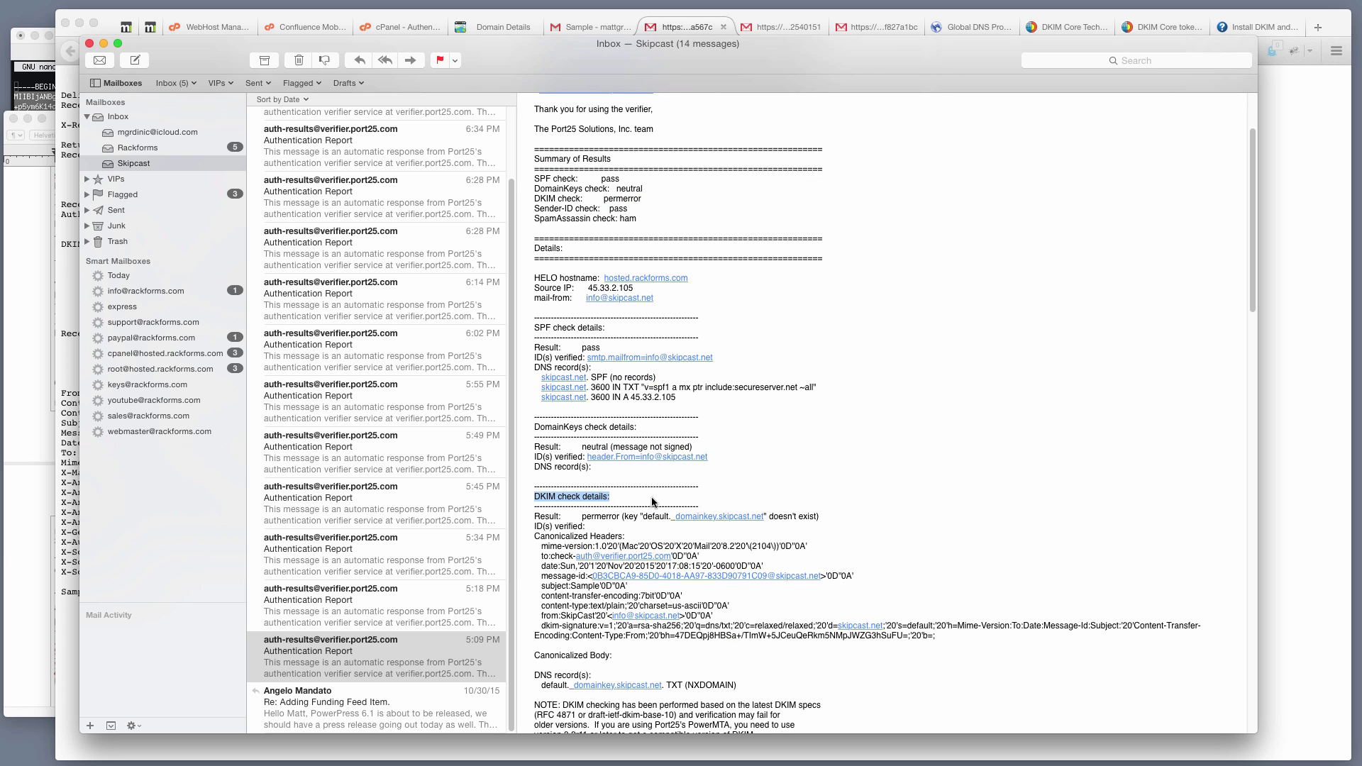
{"action": "left_click_drag", "start_coordinate": [586, 513], "coordinate": [825, 518]}
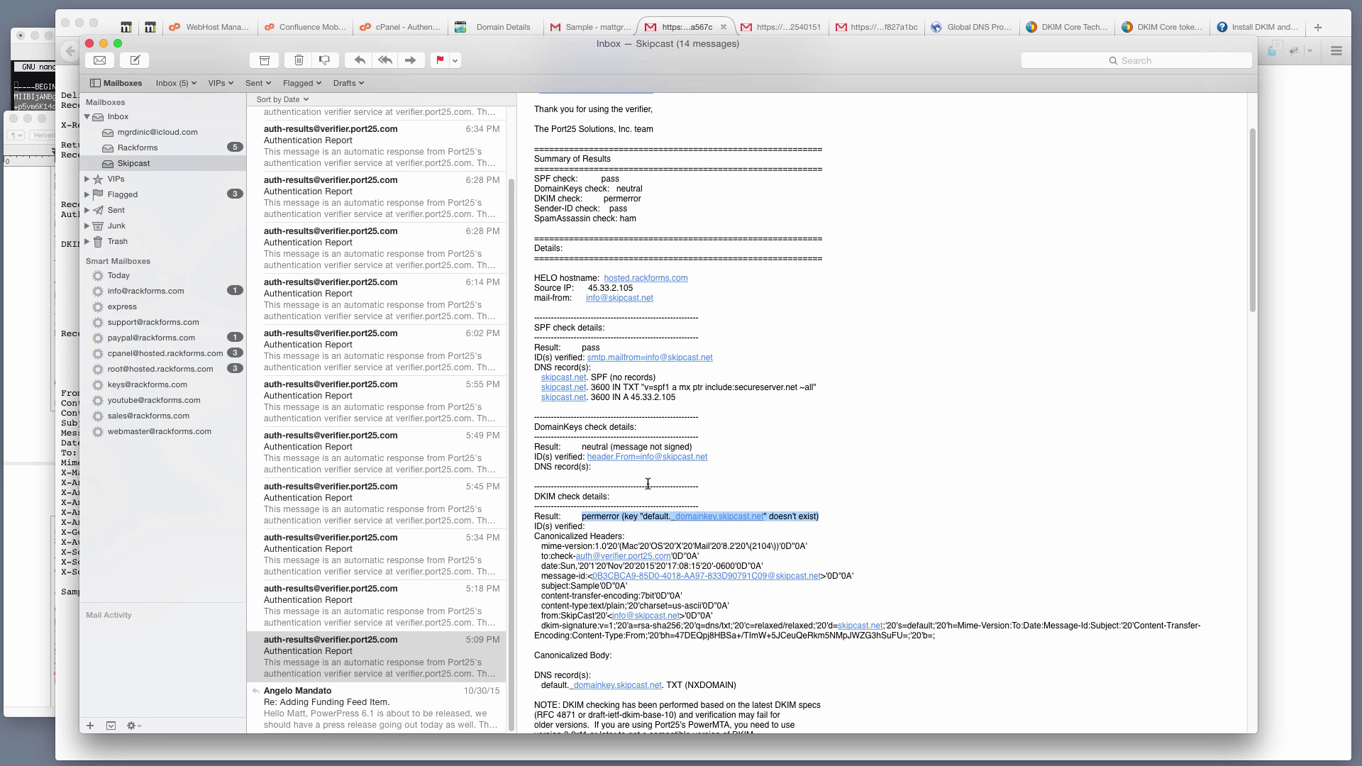
{"action": "left_click", "coordinate": [644, 518]}
{"action": "left_click_drag", "start_coordinate": [642, 518], "coordinate": [716, 517]}
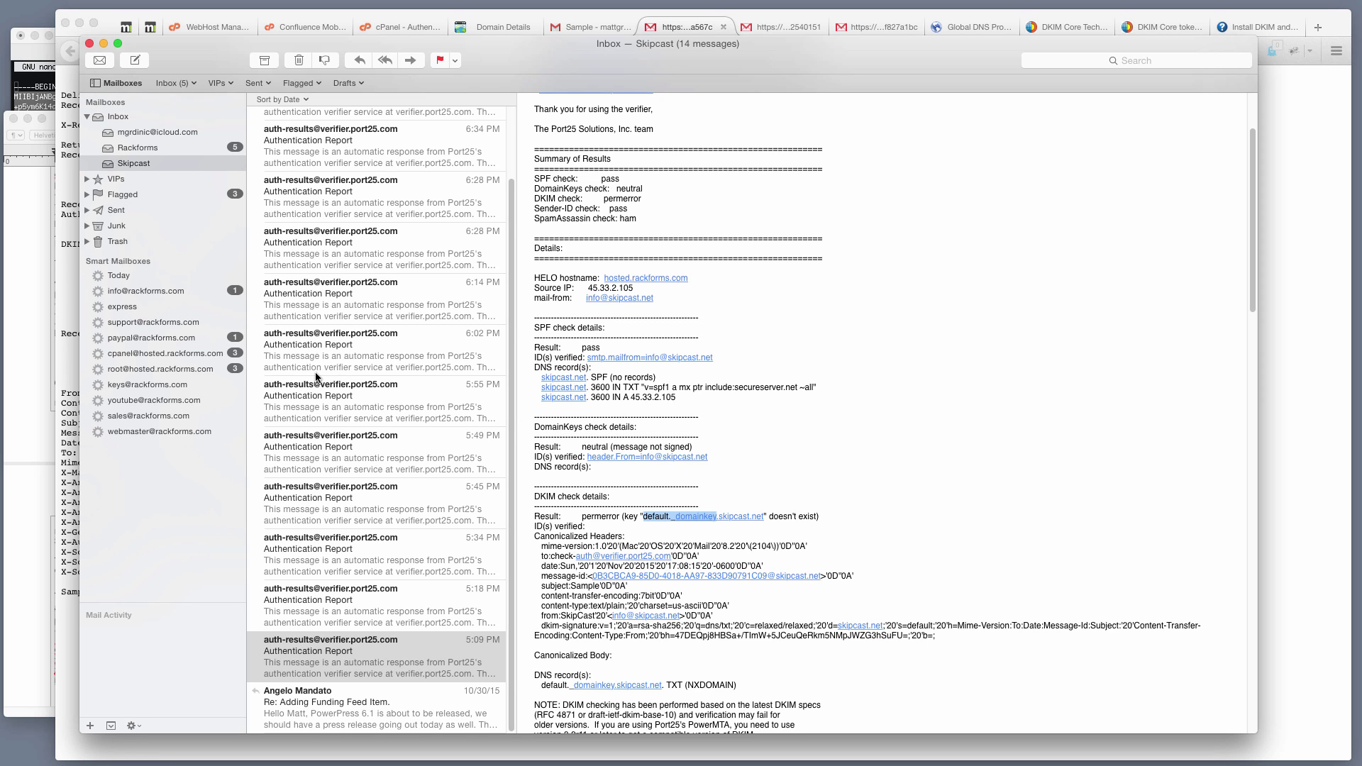
- Select the 5:55 PM report's DKIM permerror result citing an invalid key character
{"action": "left_click", "coordinate": [304, 391]}
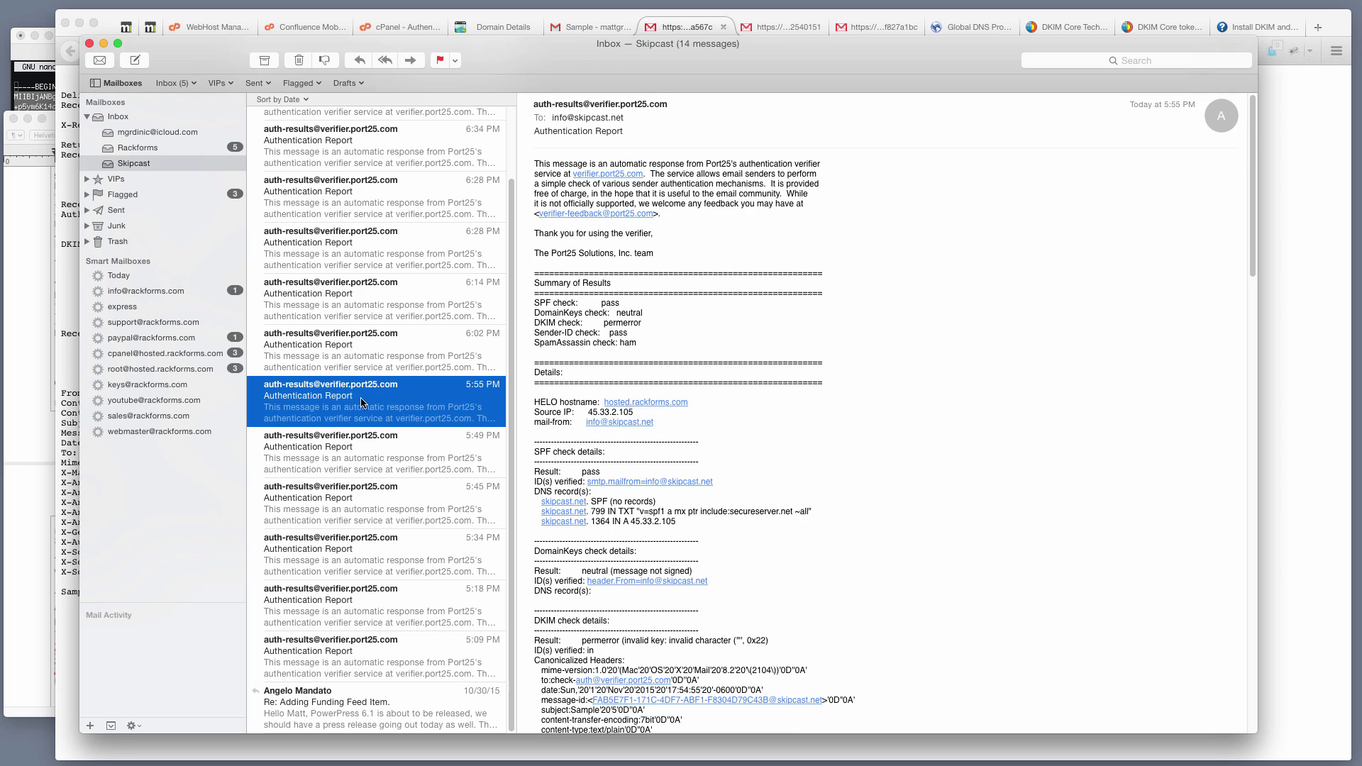
{"action": "left_click_drag", "start_coordinate": [768, 640], "coordinate": [581, 640]}
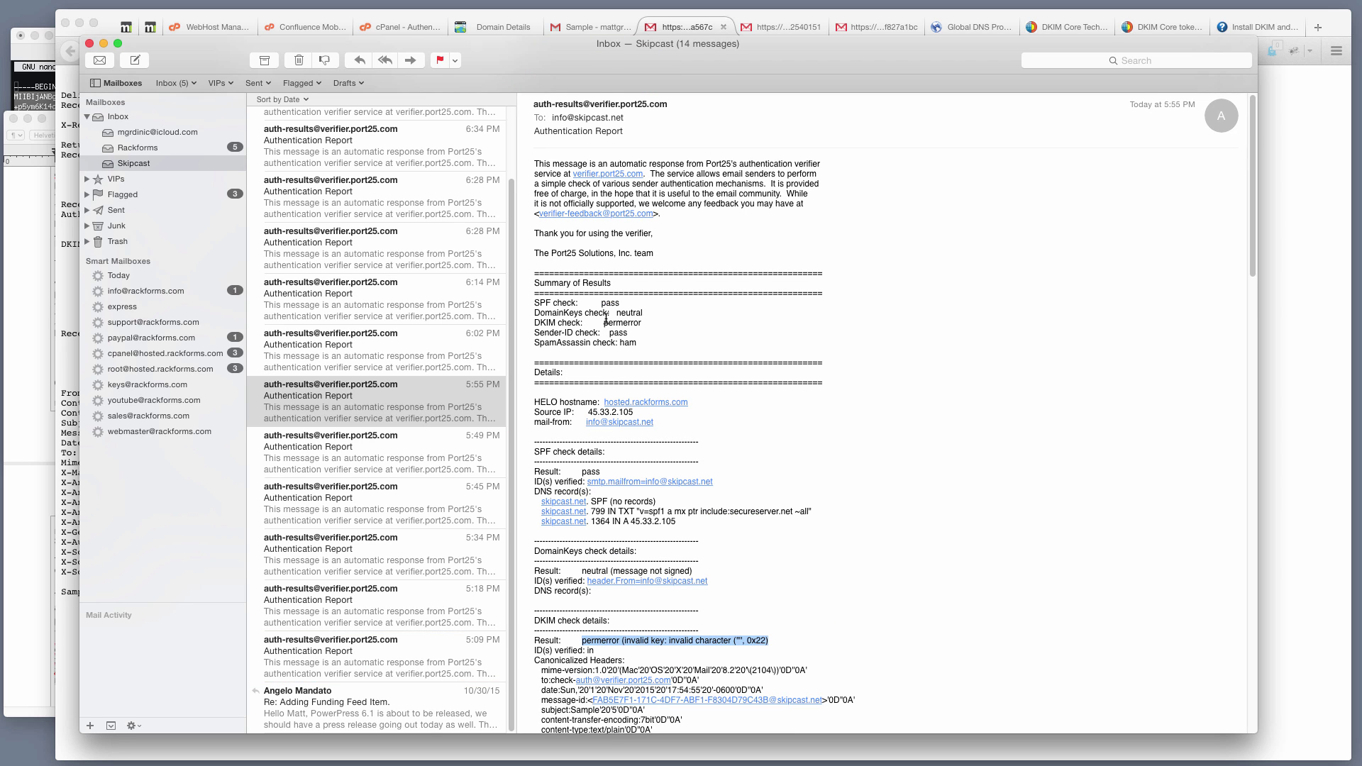
{"action": "left_click_drag", "start_coordinate": [773, 642], "coordinate": [543, 638]}
{"action": "left_click", "coordinate": [61, 302]}
{"action": "left_click", "coordinate": [15, 257]}
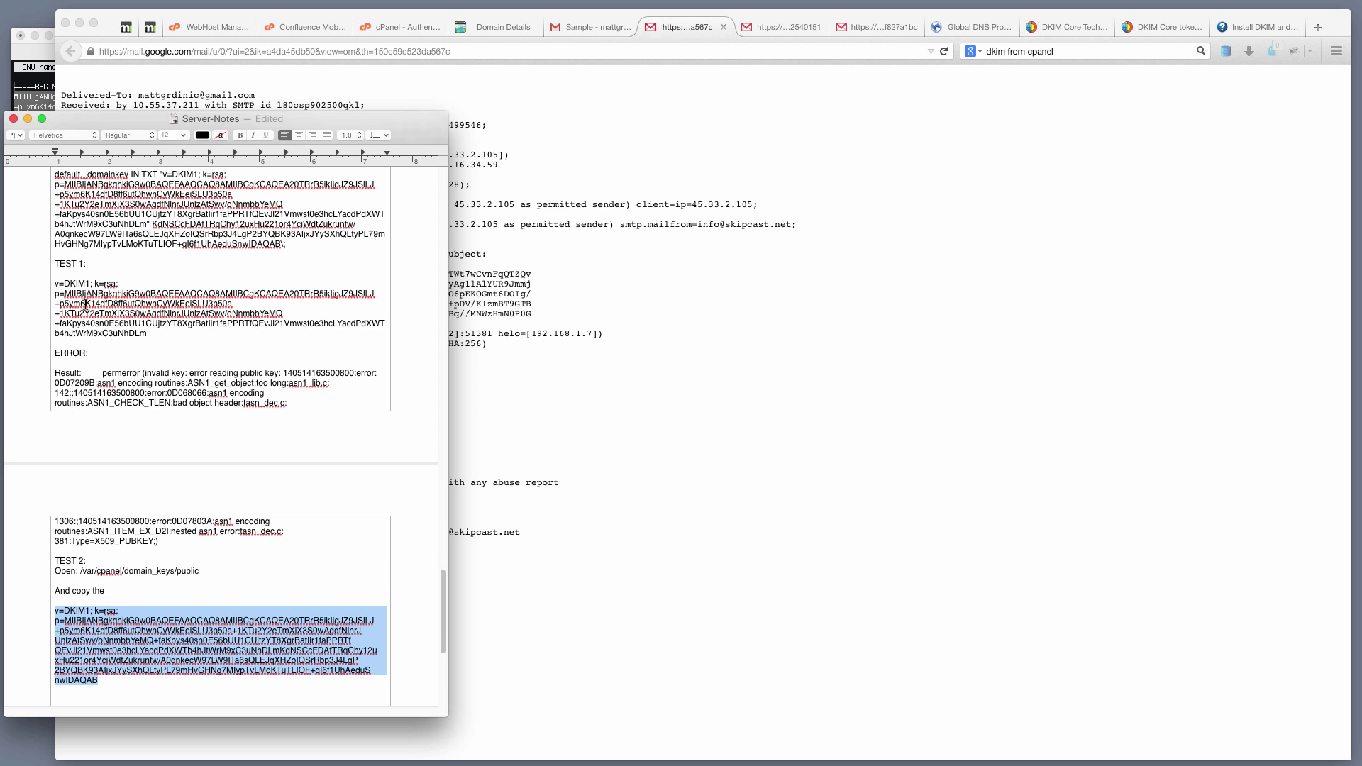
{"action": "scroll", "coordinate": [124, 303], "scroll_direction": "up", "scroll_amount": 2}
{"action": "left_click_drag", "start_coordinate": [291, 295], "coordinate": [208, 224]}
{"action": "left_click", "coordinate": [116, 275]}
{"action": "double_click", "coordinate": [148, 275]}
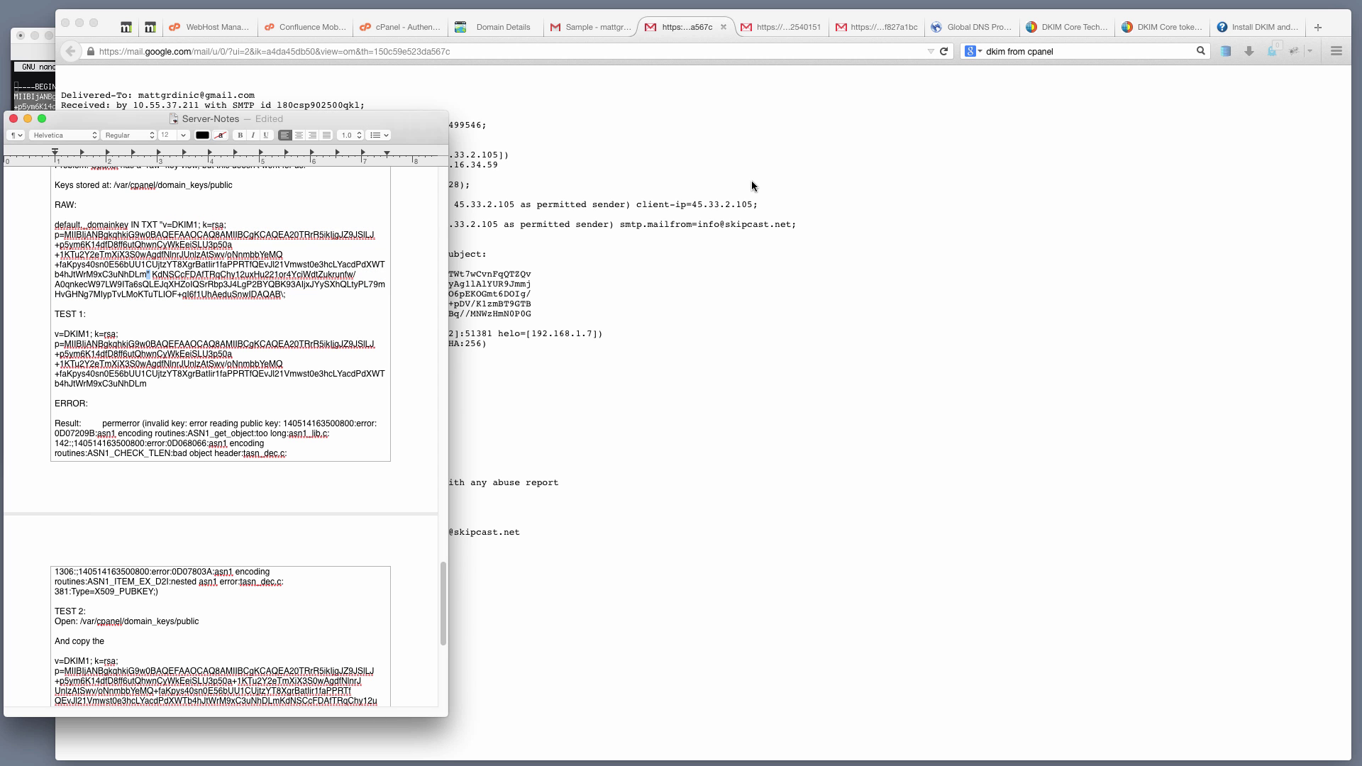
{"action": "key", "text": "ctrl+Up"}
{"action": "left_click", "coordinate": [653, 347]}
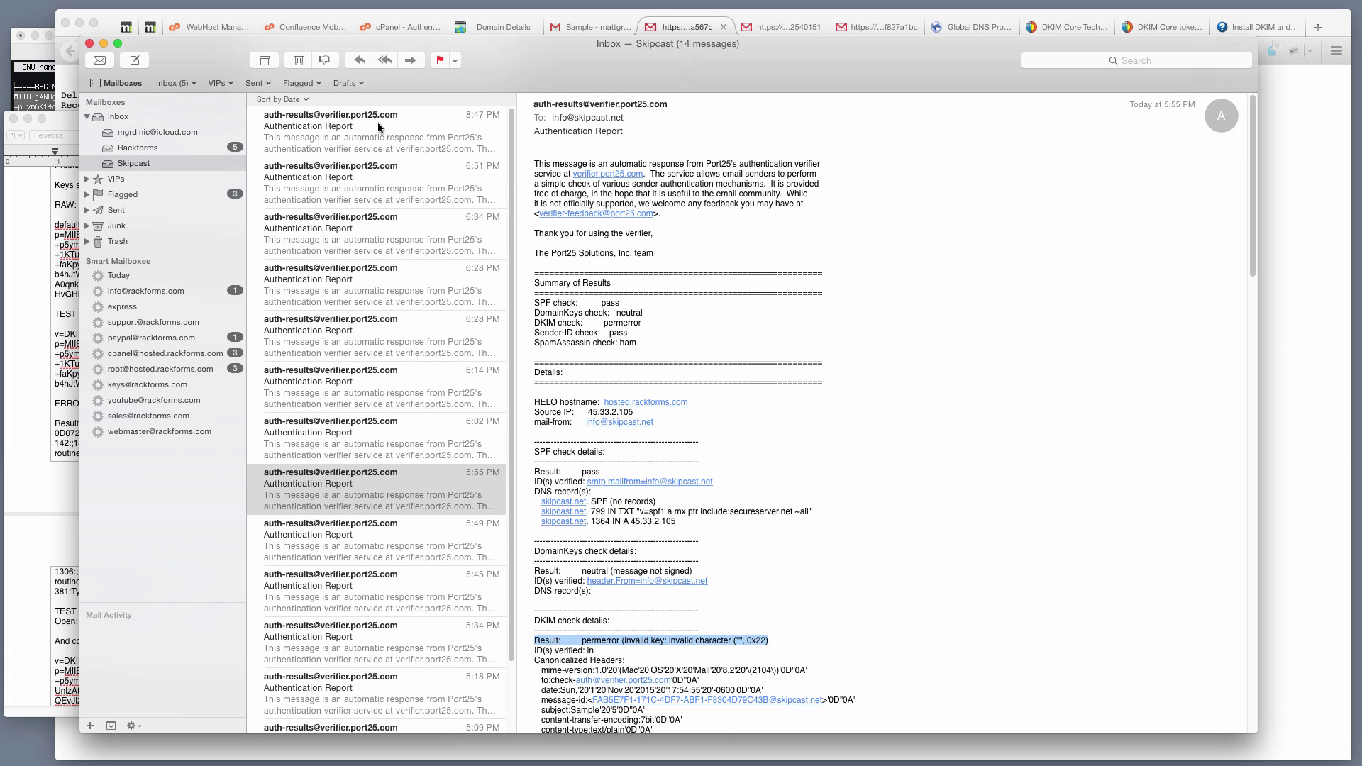
- Mark SPF pass and DKIM pass in the 8:47 PM Port25 report, then hide Mail
{"action": "left_click", "coordinate": [378, 128]}
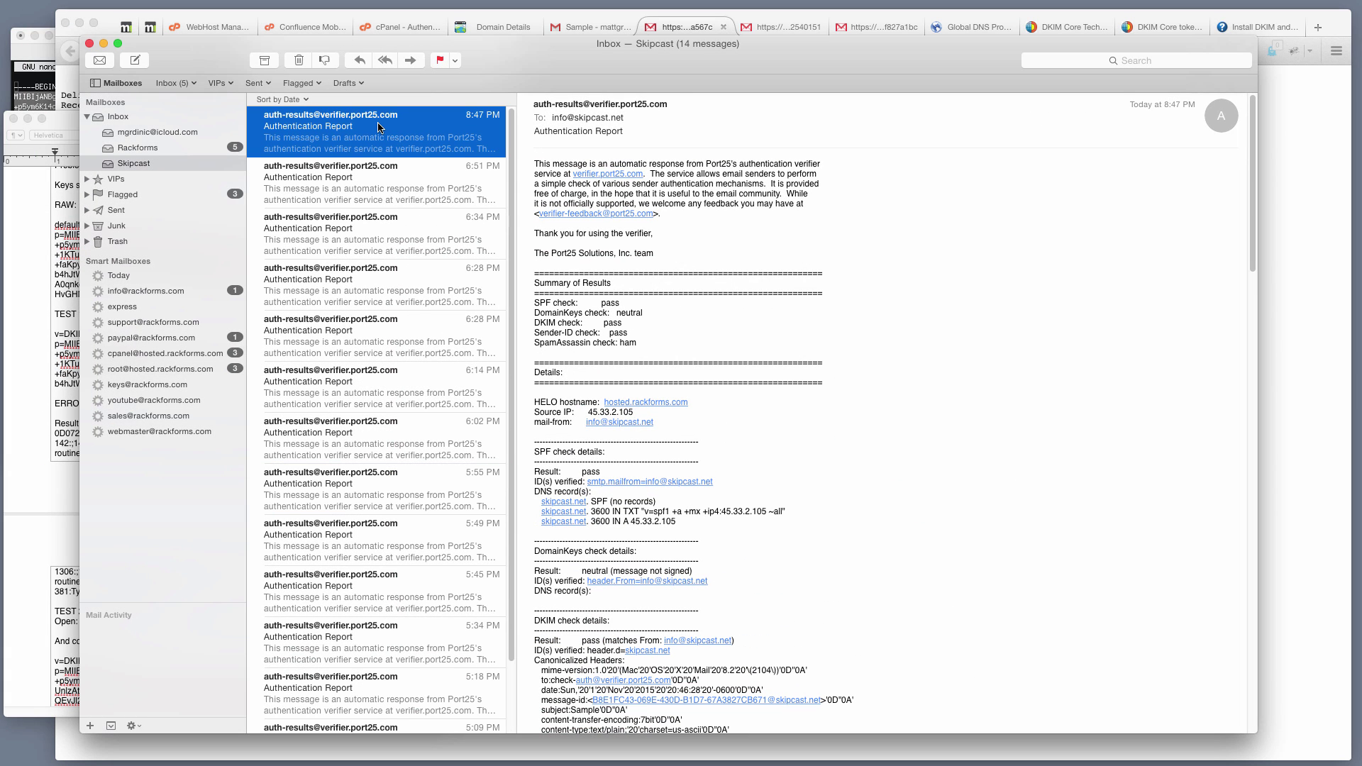
{"action": "double_click", "coordinate": [544, 303]}
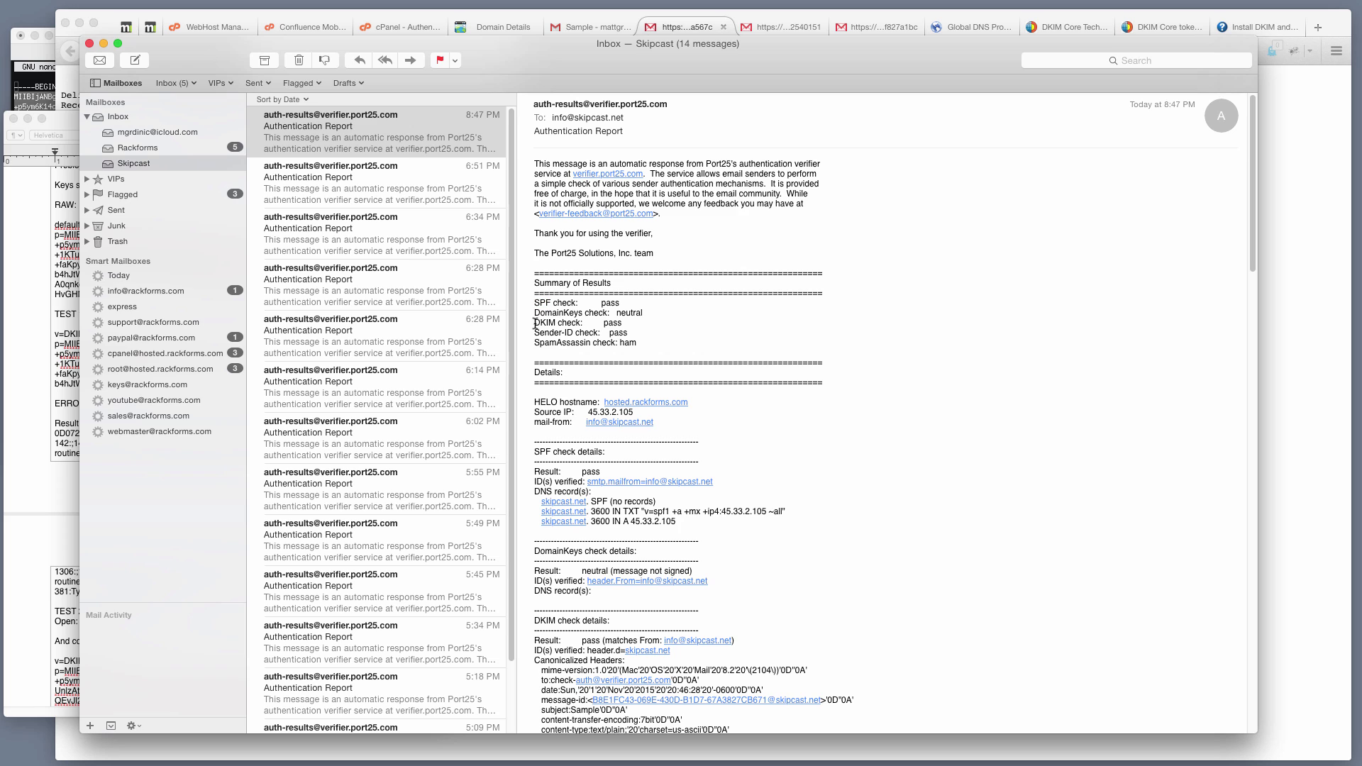
{"action": "double_click", "coordinate": [543, 323]}
{"action": "double_click", "coordinate": [612, 323]}
{"action": "key", "text": "super+h"}
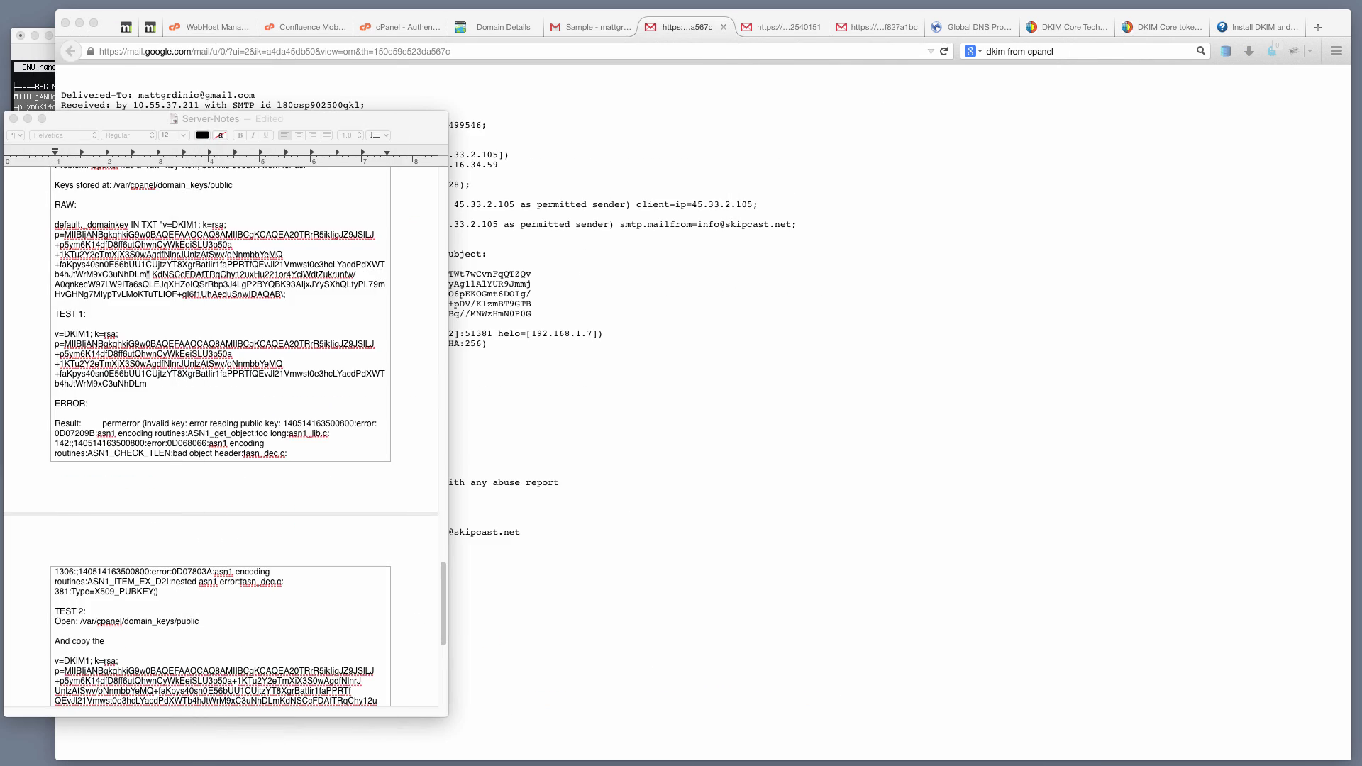
{"action": "left_click", "coordinate": [488, 235]}
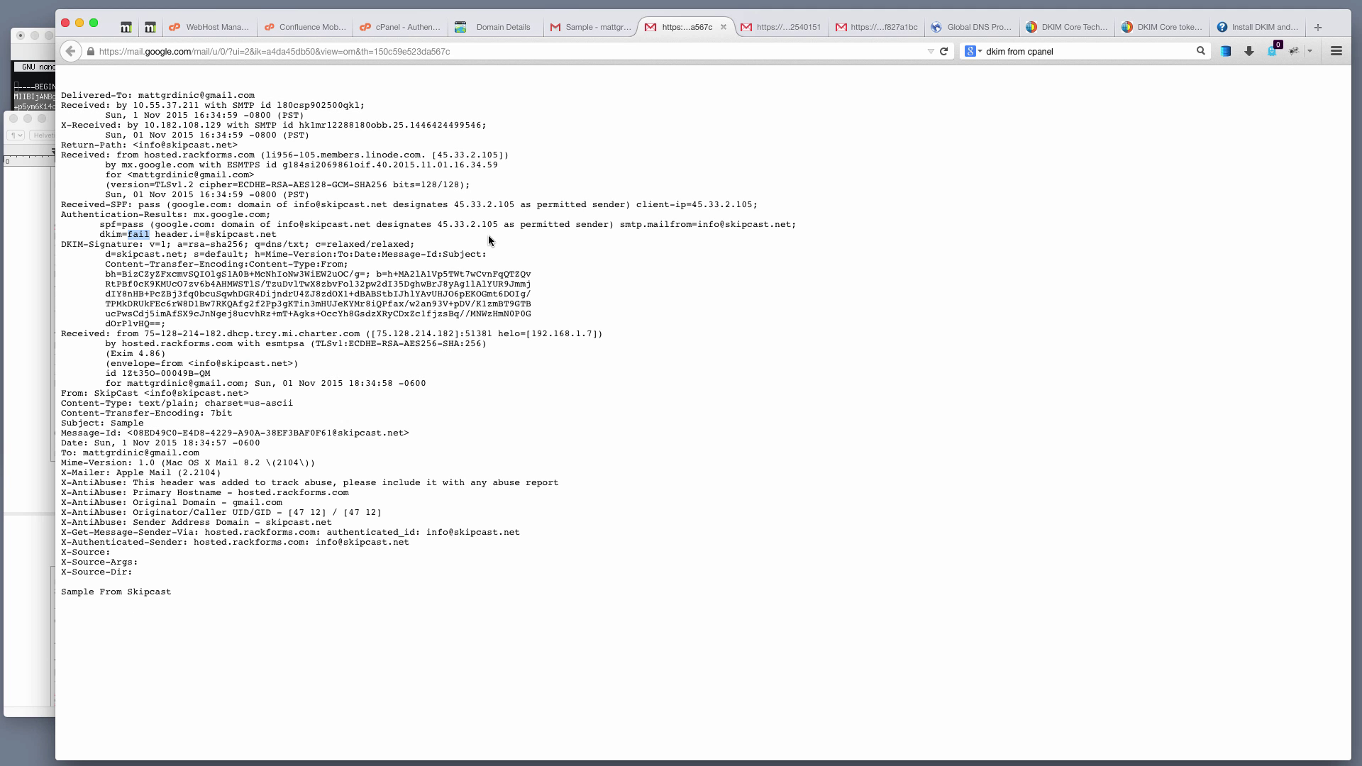
- Open cPanel's Email Authentication documentation for version 11.52 and read through its DKIM and SPF sections
{"action": "left_click", "coordinate": [323, 33]}
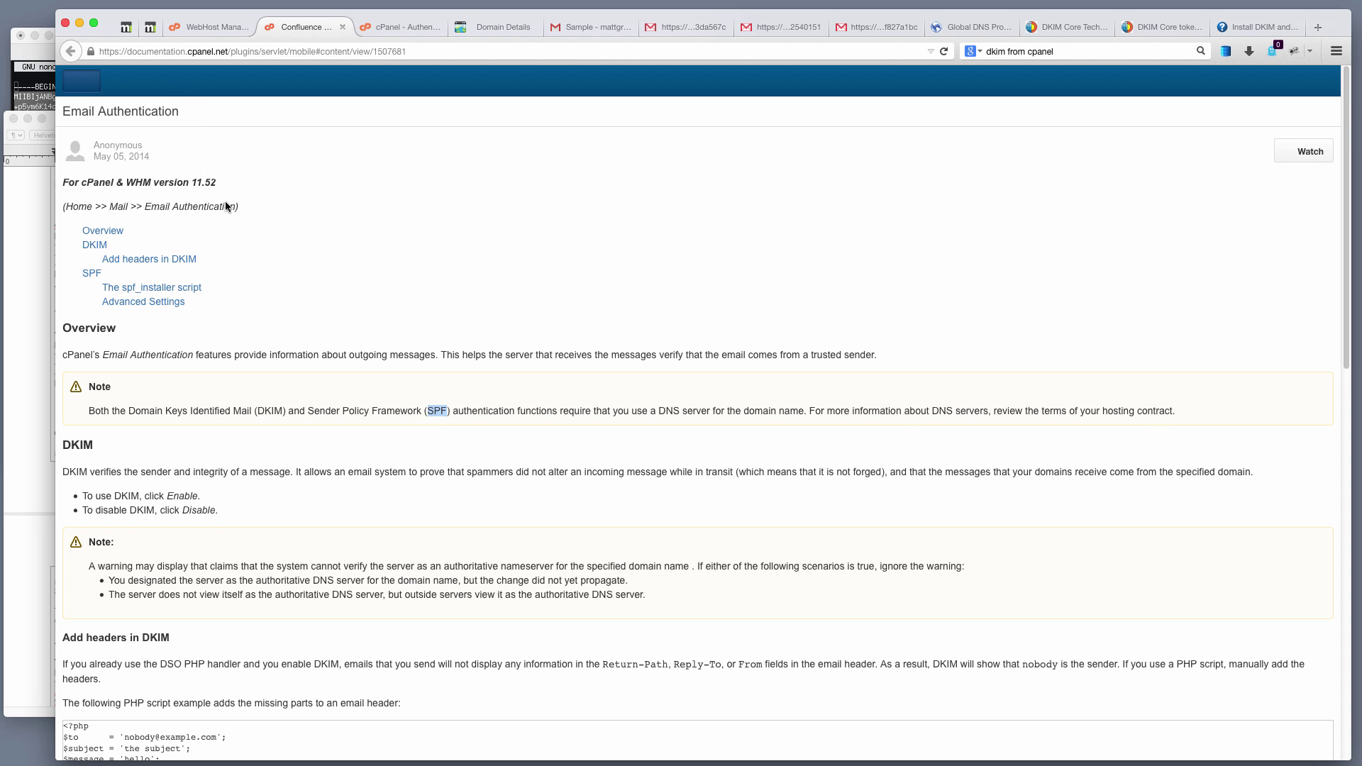
{"action": "left_click_drag", "start_coordinate": [218, 183], "coordinate": [25, 188]}
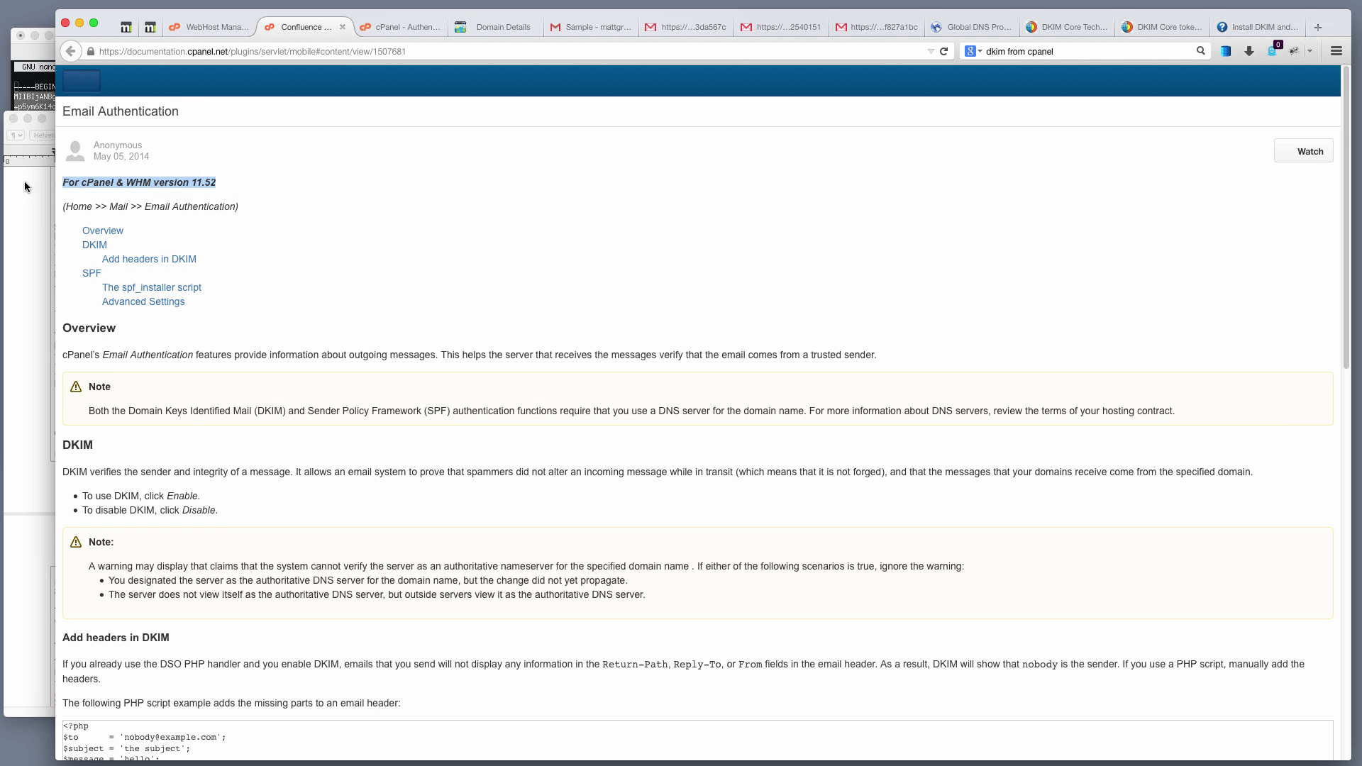
{"action": "scroll", "coordinate": [261, 395], "scroll_direction": "down", "scroll_amount": 2}
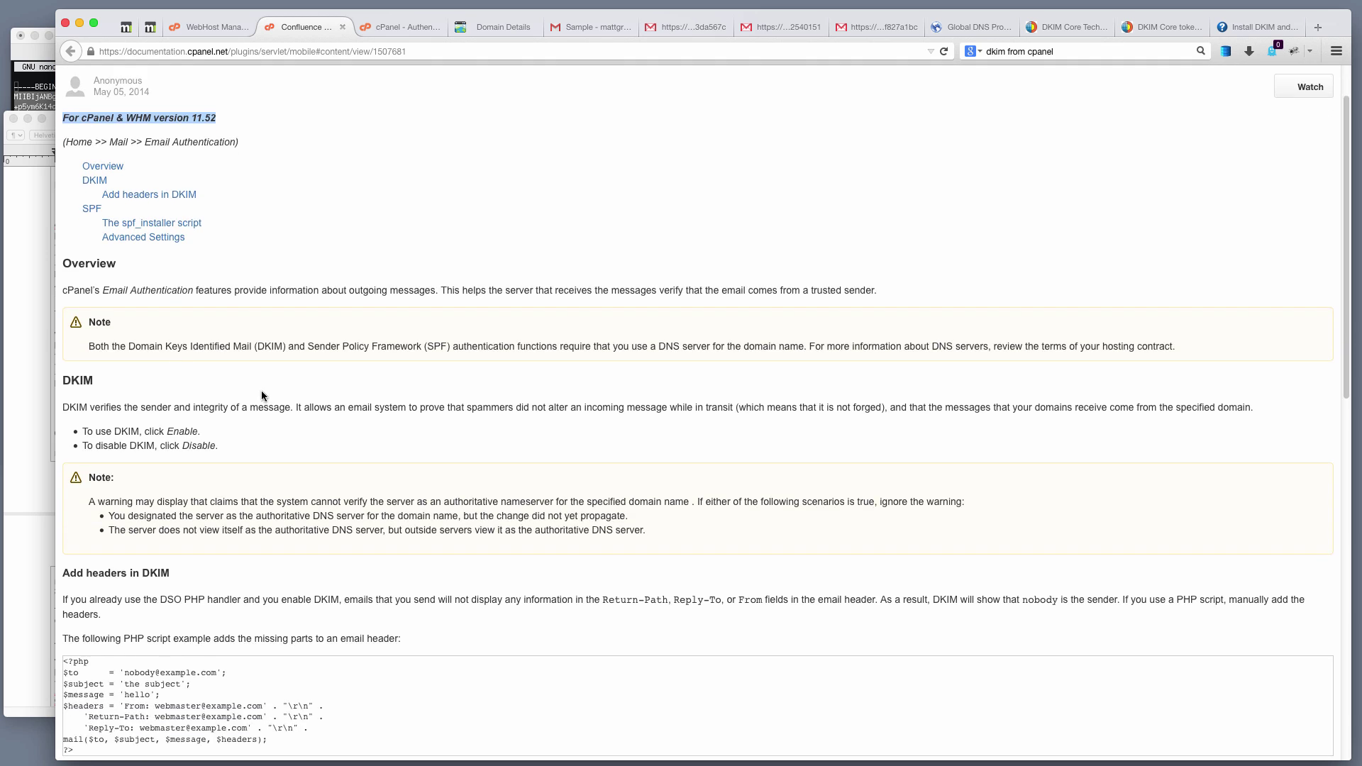
{"action": "scroll", "coordinate": [261, 395], "scroll_direction": "down", "scroll_amount": 10}
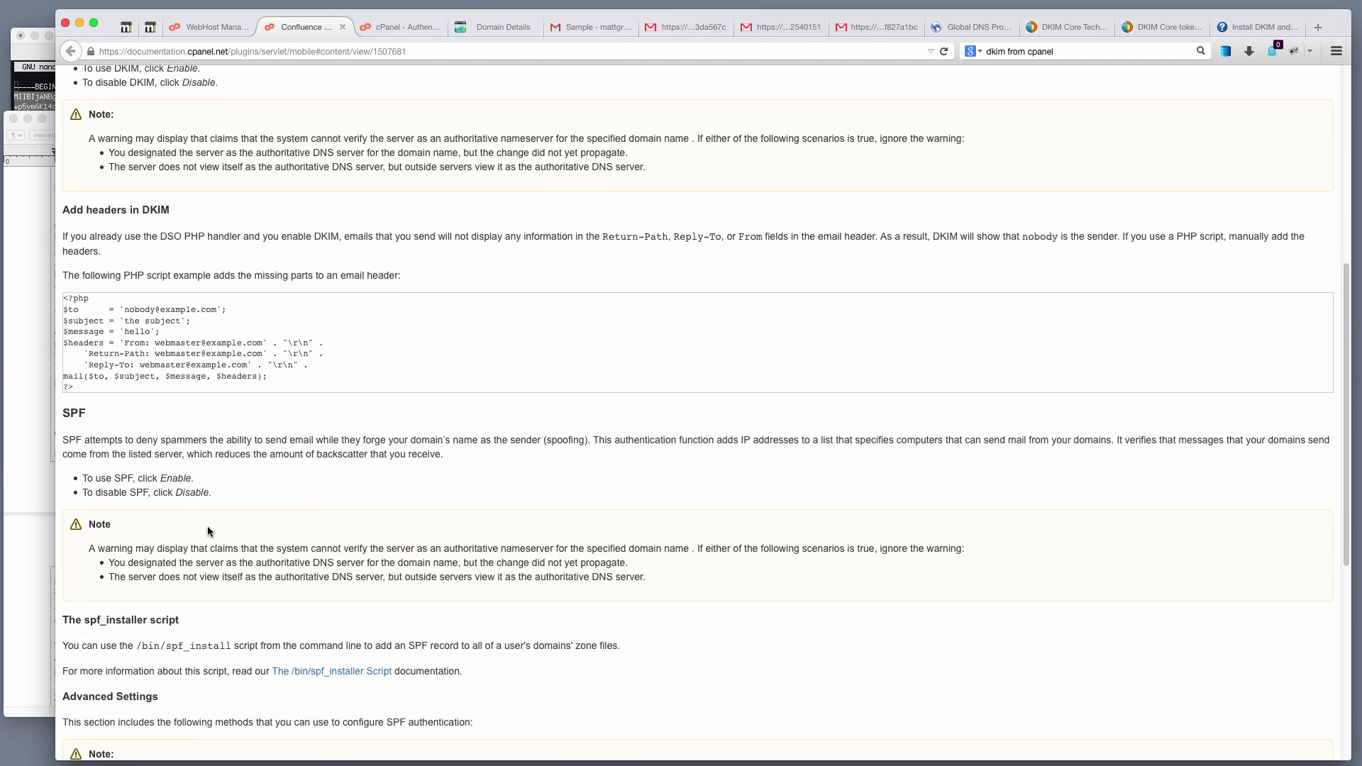
{"action": "scroll", "coordinate": [210, 497], "scroll_direction": "up", "scroll_amount": 12}
{"action": "scroll", "coordinate": [275, 402], "scroll_direction": "down", "scroll_amount": 12}
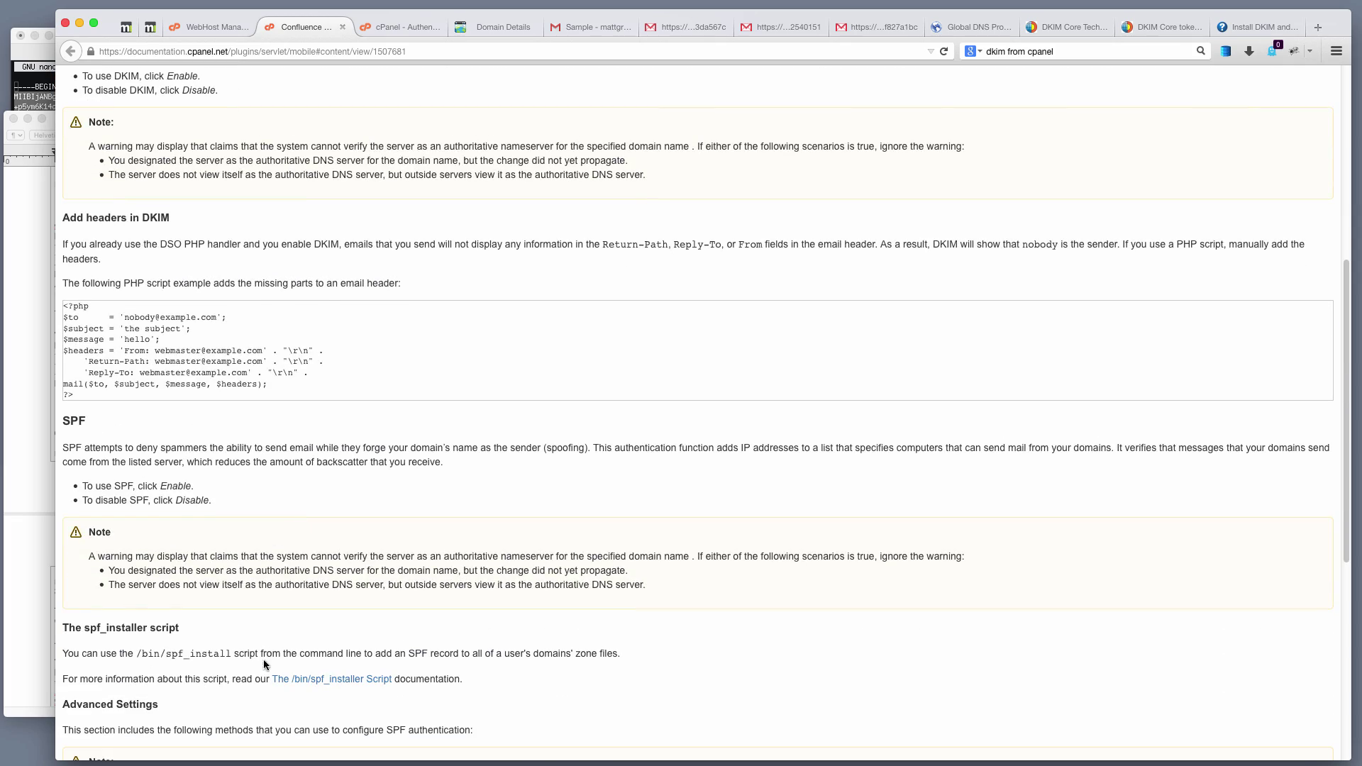
{"action": "left_click_drag", "start_coordinate": [265, 651], "coordinate": [143, 653]}
{"action": "scroll", "coordinate": [508, 233], "scroll_direction": "up", "scroll_amount": 10}
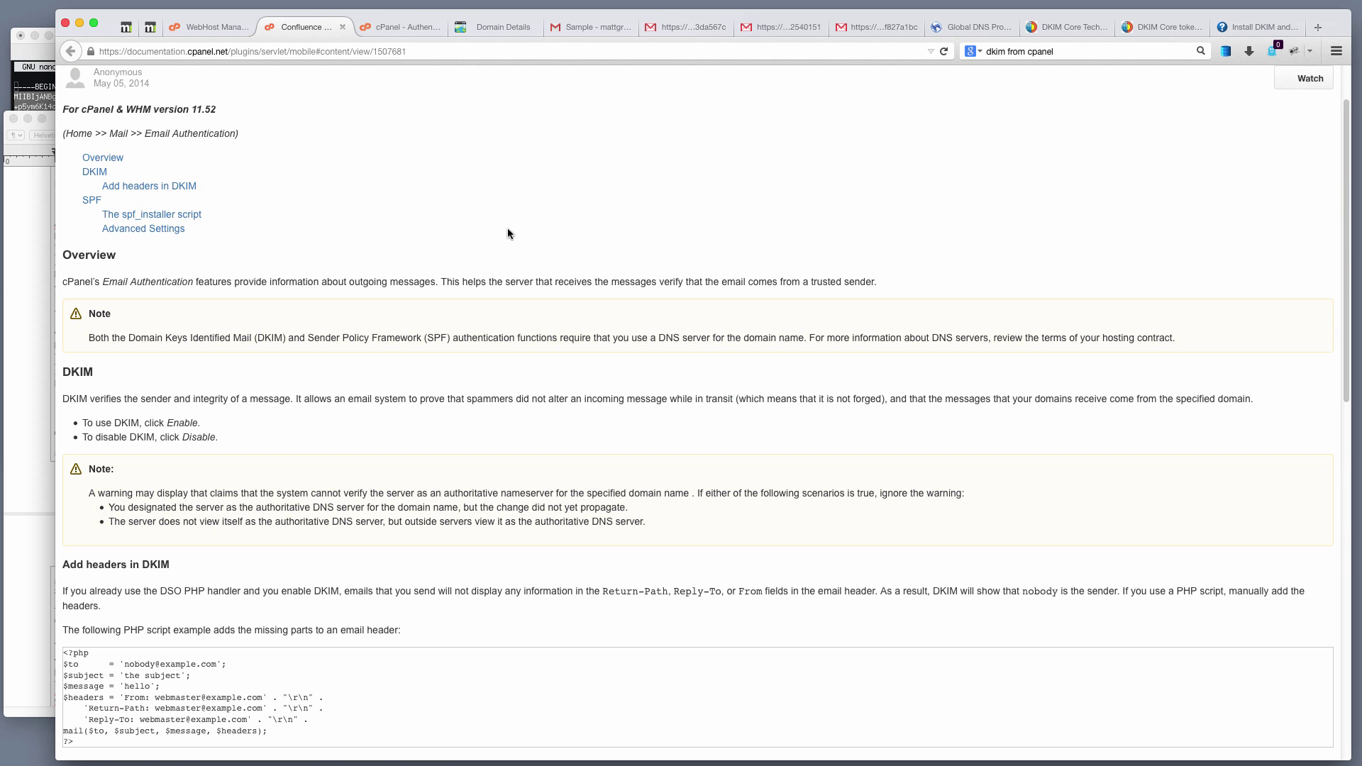
- Compare whatsmydns.net's default._domainkey.skipcast.net TXT lookup against the GoDaddy TXT records
{"action": "left_click", "coordinate": [969, 27]}
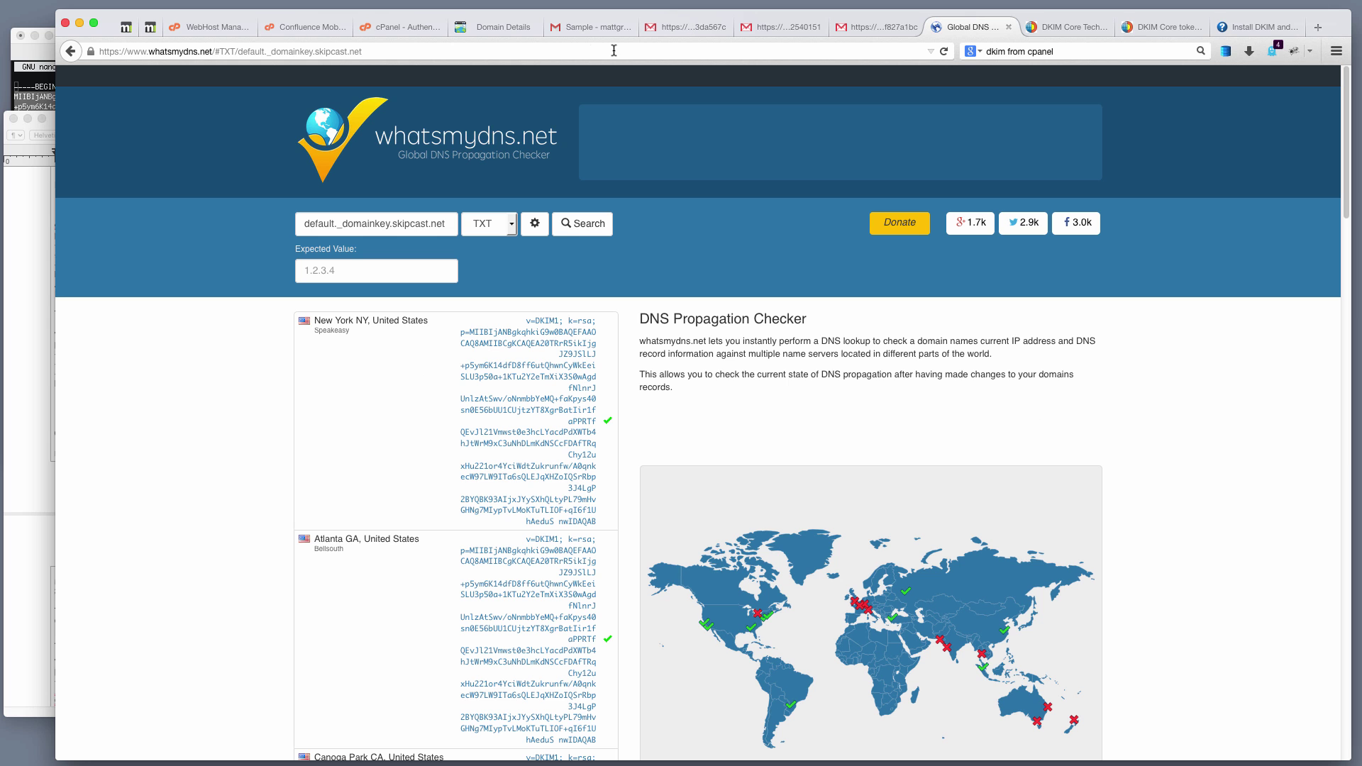
{"action": "double_click", "coordinate": [174, 51]}
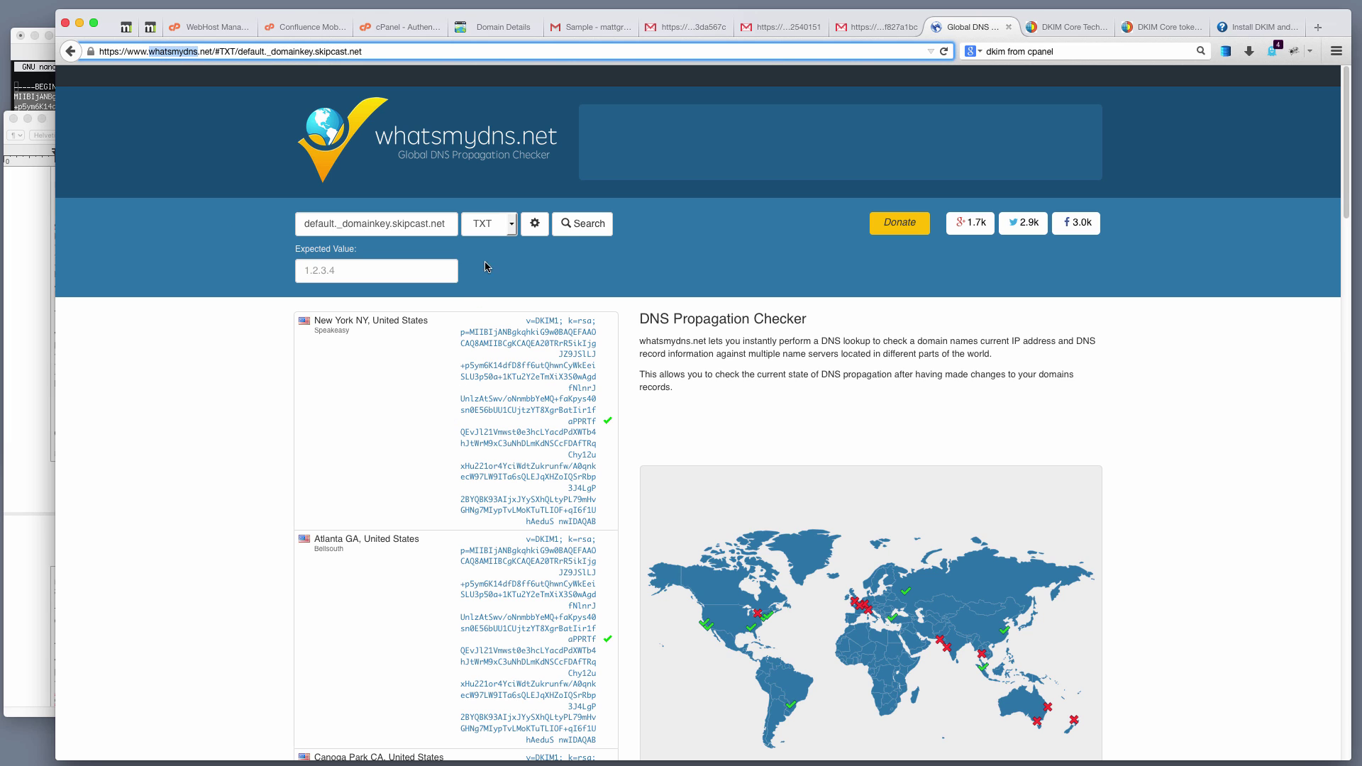
{"action": "left_click_drag", "start_coordinate": [449, 224], "coordinate": [262, 224]}
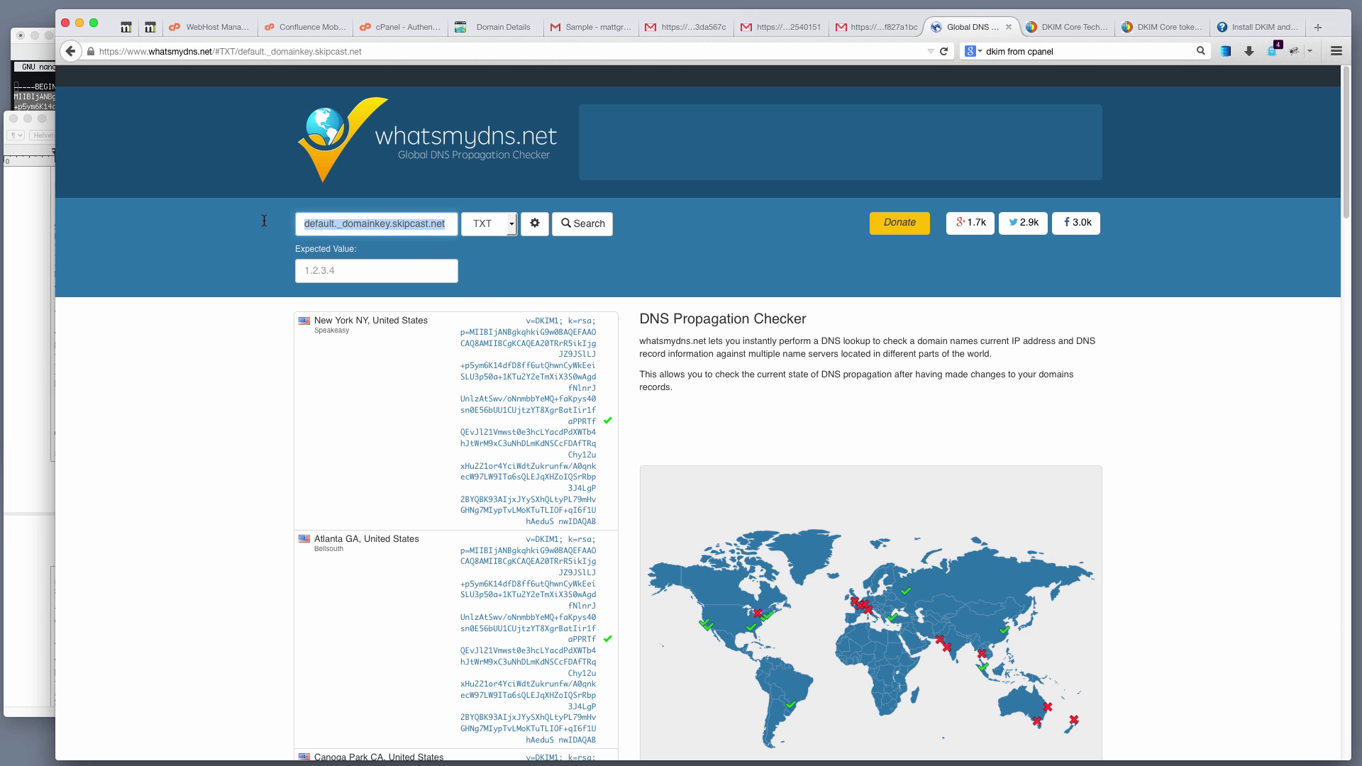
{"action": "left_click", "coordinate": [507, 27]}
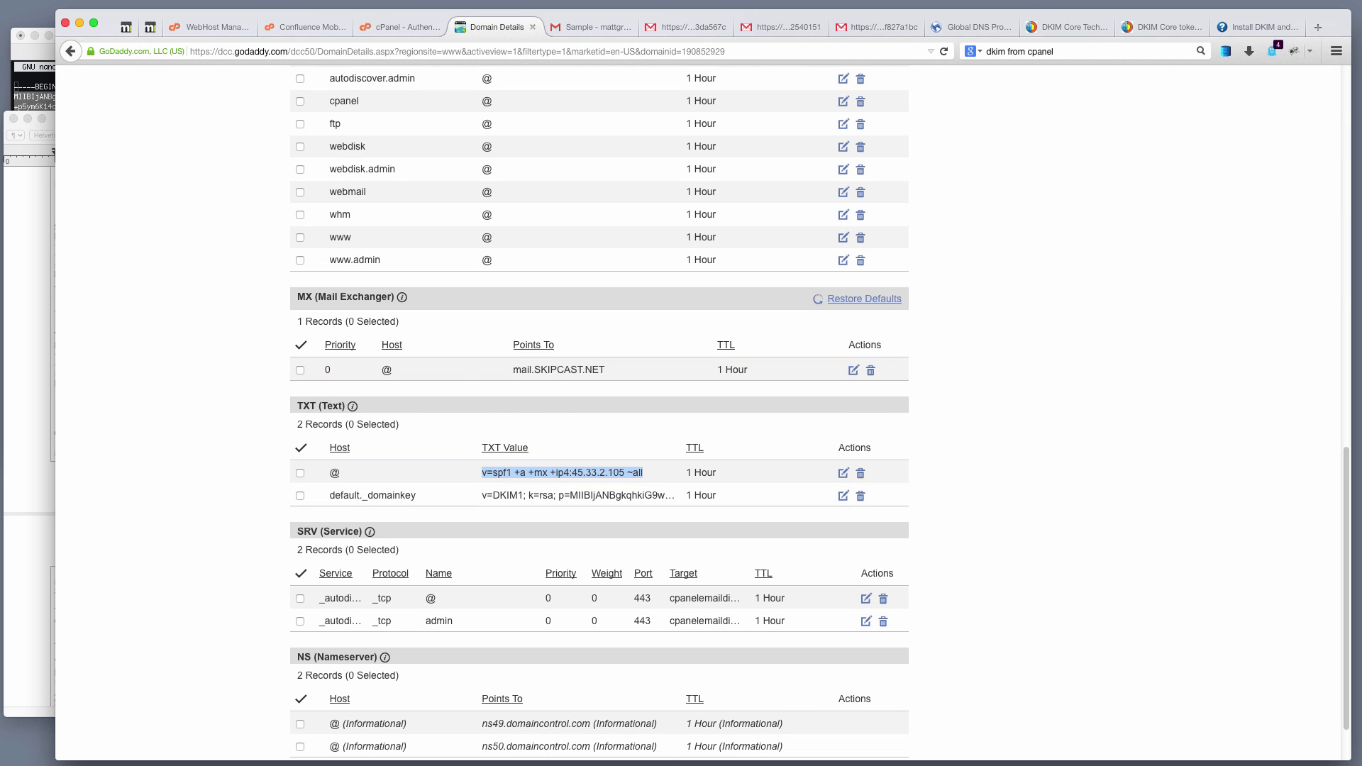
{"action": "left_click", "coordinate": [974, 25]}
- Select the default._domainkey part of the name and the DKIM value returned from Canoga Park
{"action": "left_click", "coordinate": [392, 223]}
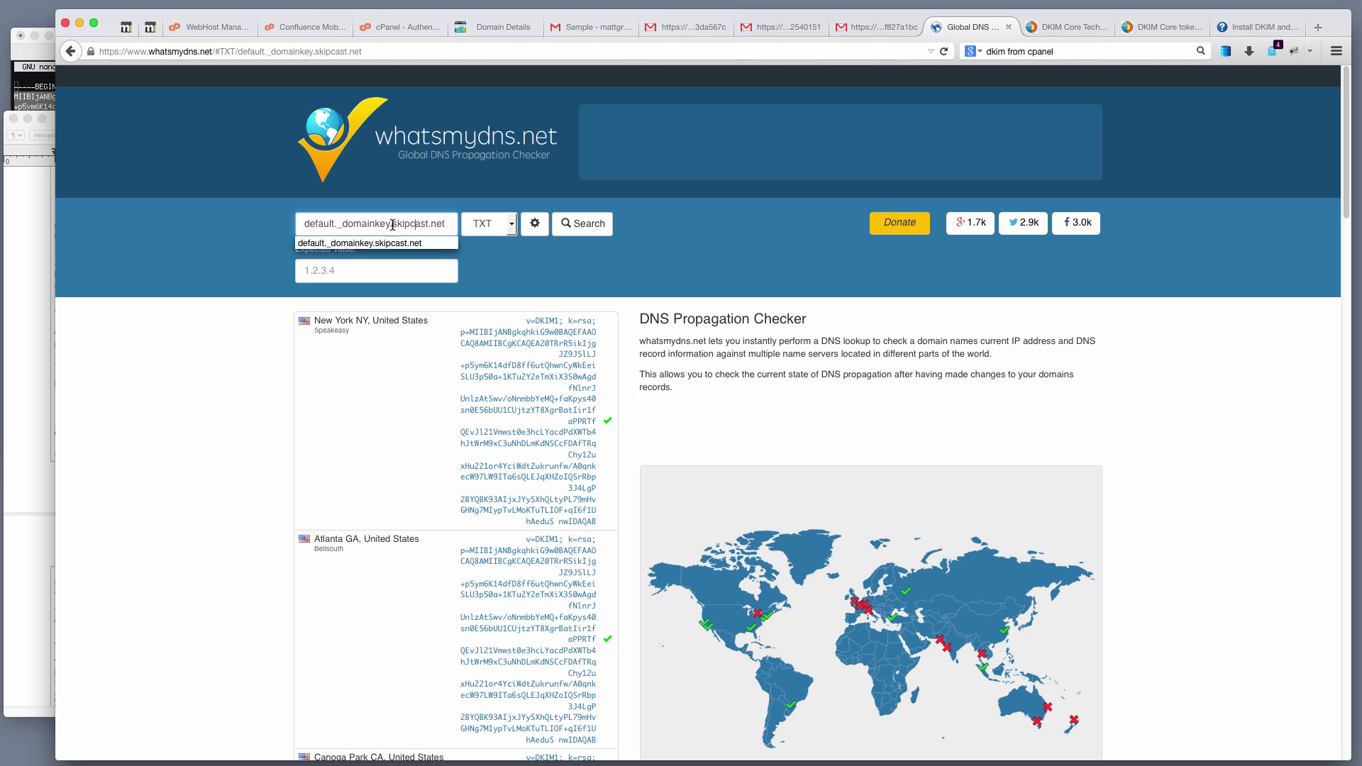
{"action": "left_click_drag", "start_coordinate": [392, 224], "coordinate": [304, 224]}
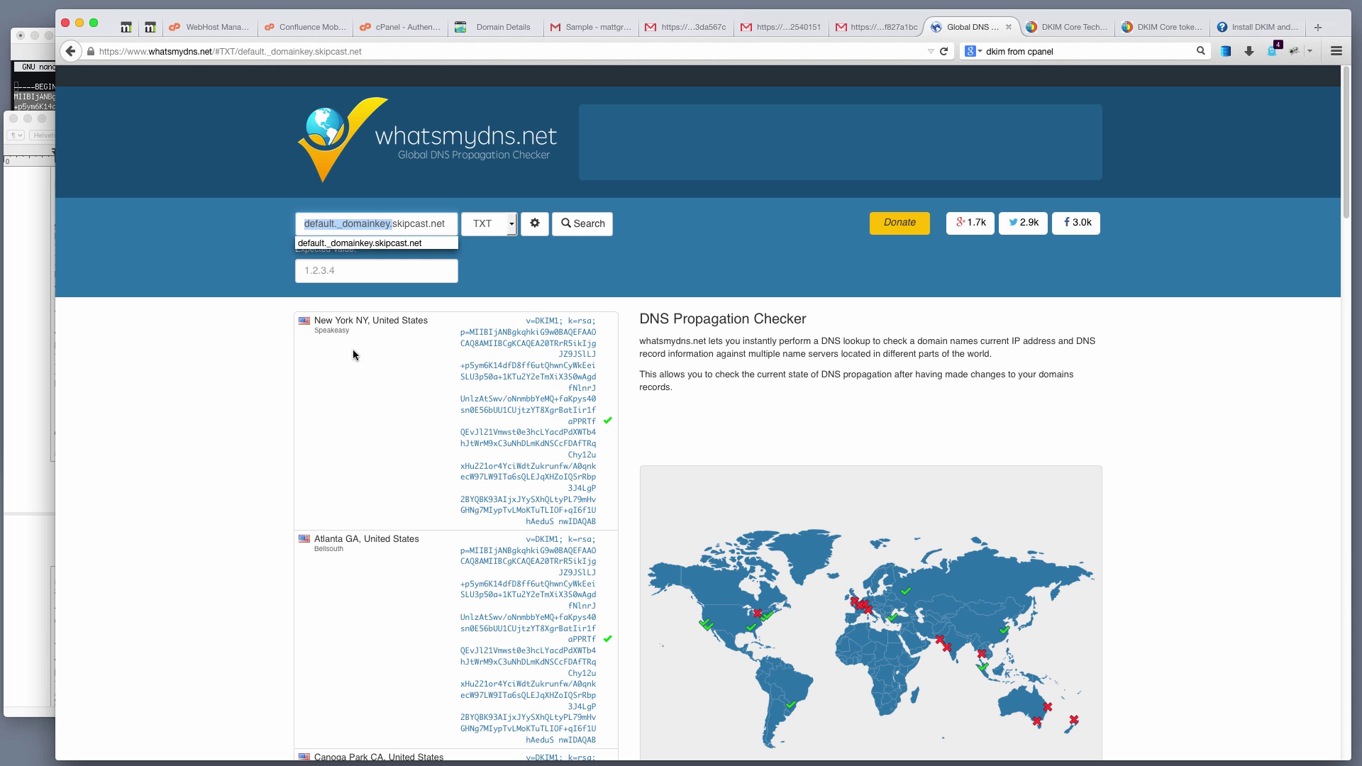
{"action": "scroll", "coordinate": [378, 390], "scroll_direction": "down", "scroll_amount": 5}
{"action": "scroll", "coordinate": [415, 395], "scroll_direction": "down", "scroll_amount": 4}
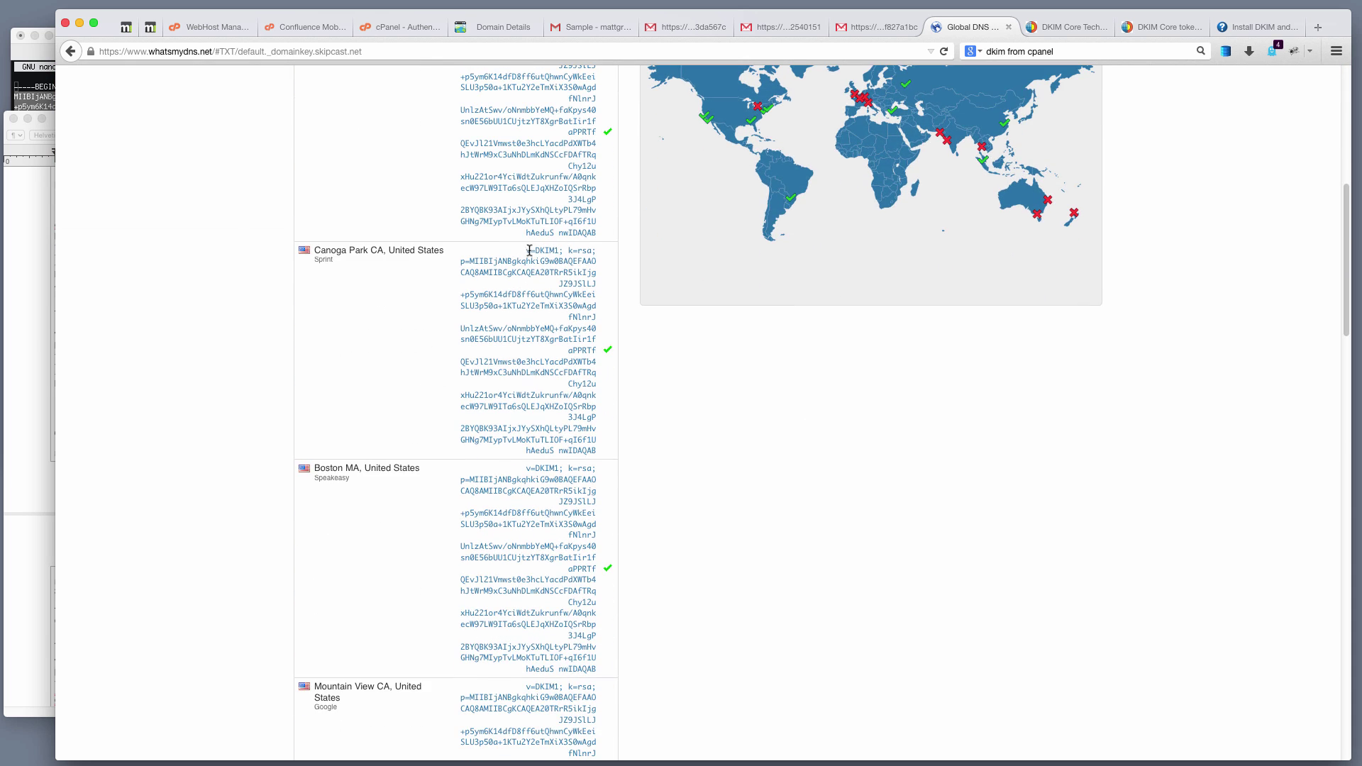
{"action": "left_click_drag", "start_coordinate": [526, 250], "coordinate": [599, 451]}
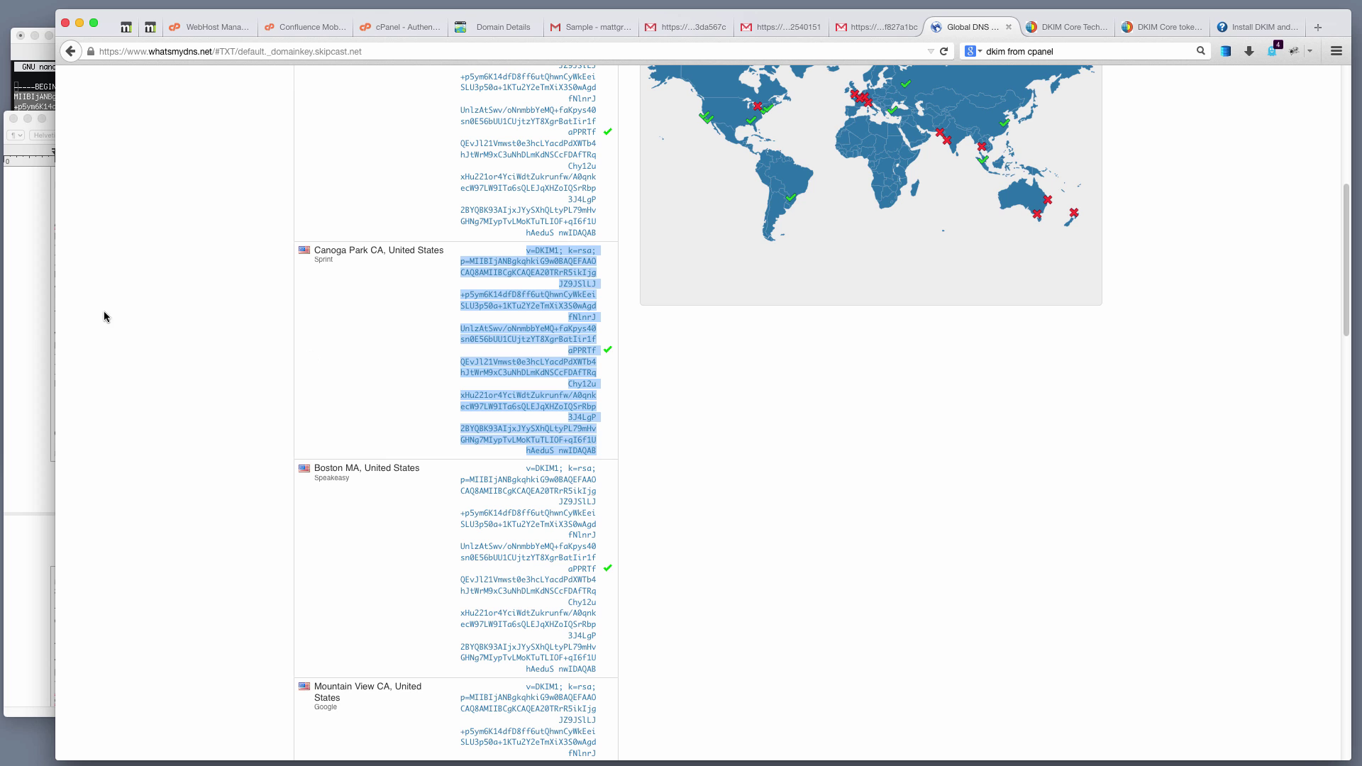
{"action": "left_click", "coordinate": [40, 335]}
{"action": "scroll", "coordinate": [167, 462], "scroll_direction": "down", "scroll_amount": 3}
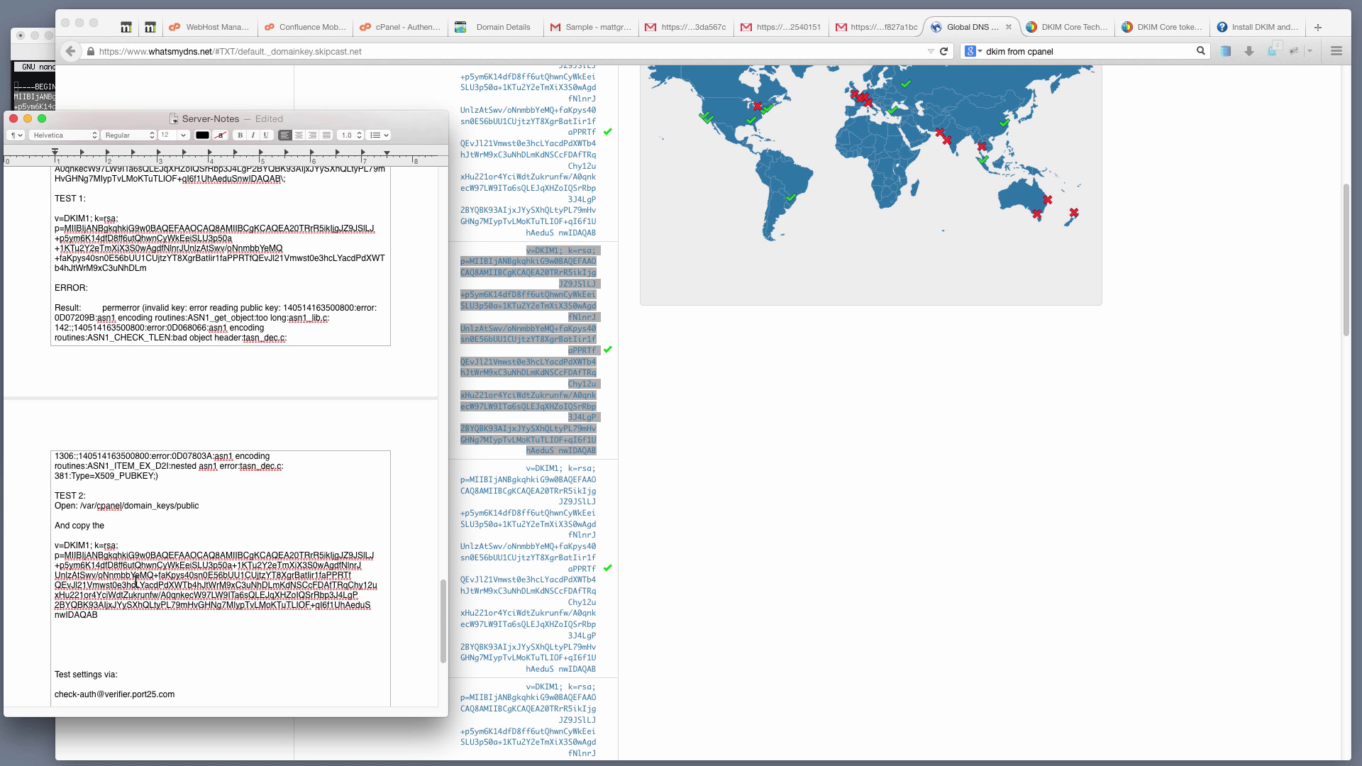
{"action": "left_click_drag", "start_coordinate": [107, 622], "coordinate": [55, 544]}
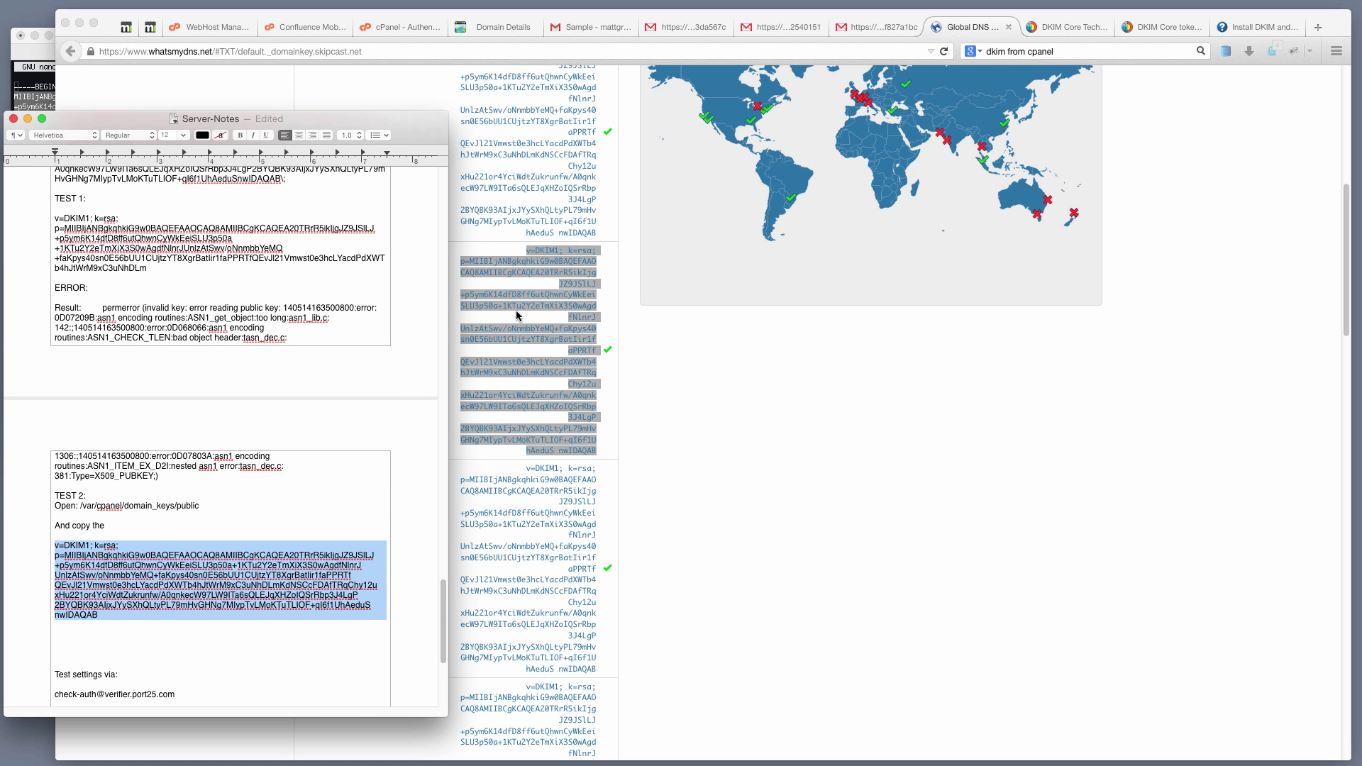
{"action": "left_click", "coordinate": [731, 379]}
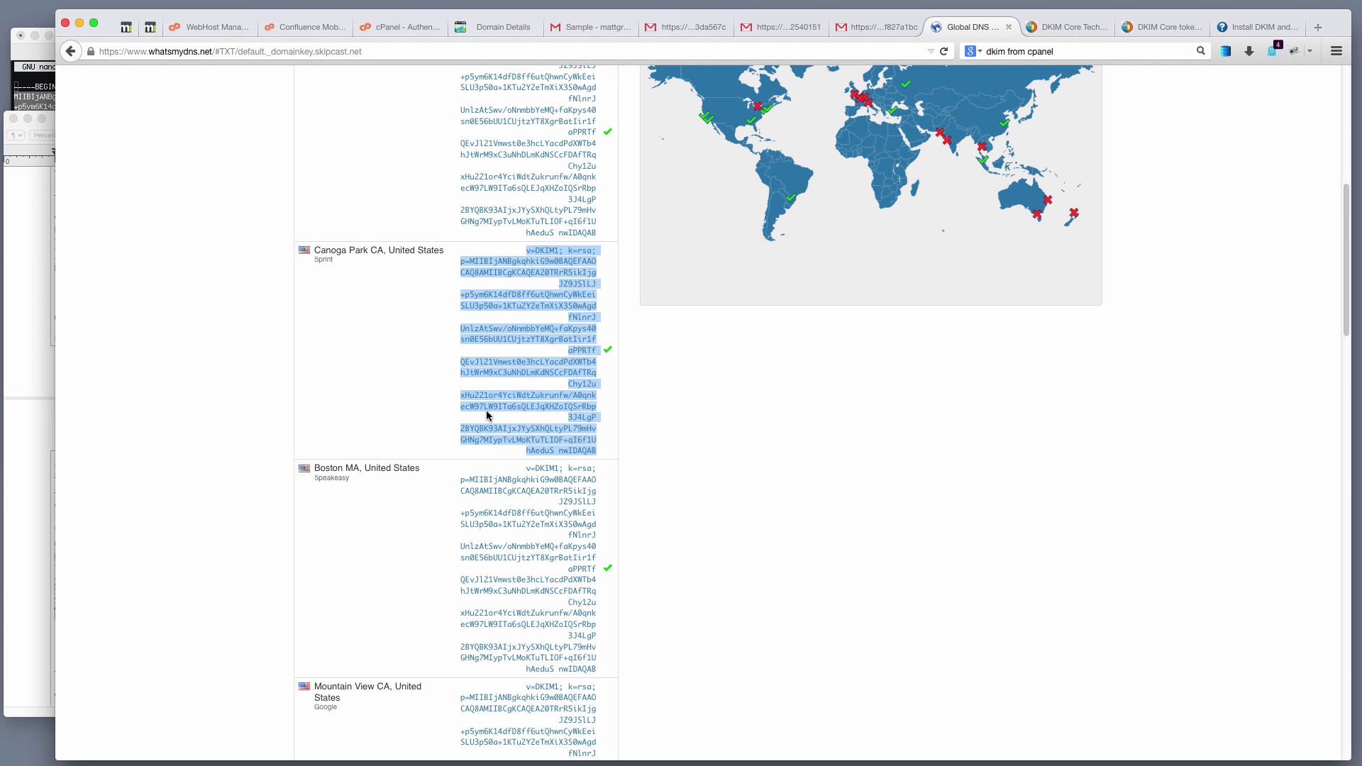
{"action": "scroll", "coordinate": [499, 419], "scroll_direction": "down", "scroll_amount": 3}
{"action": "scroll", "coordinate": [499, 413], "scroll_direction": "down", "scroll_amount": 4}
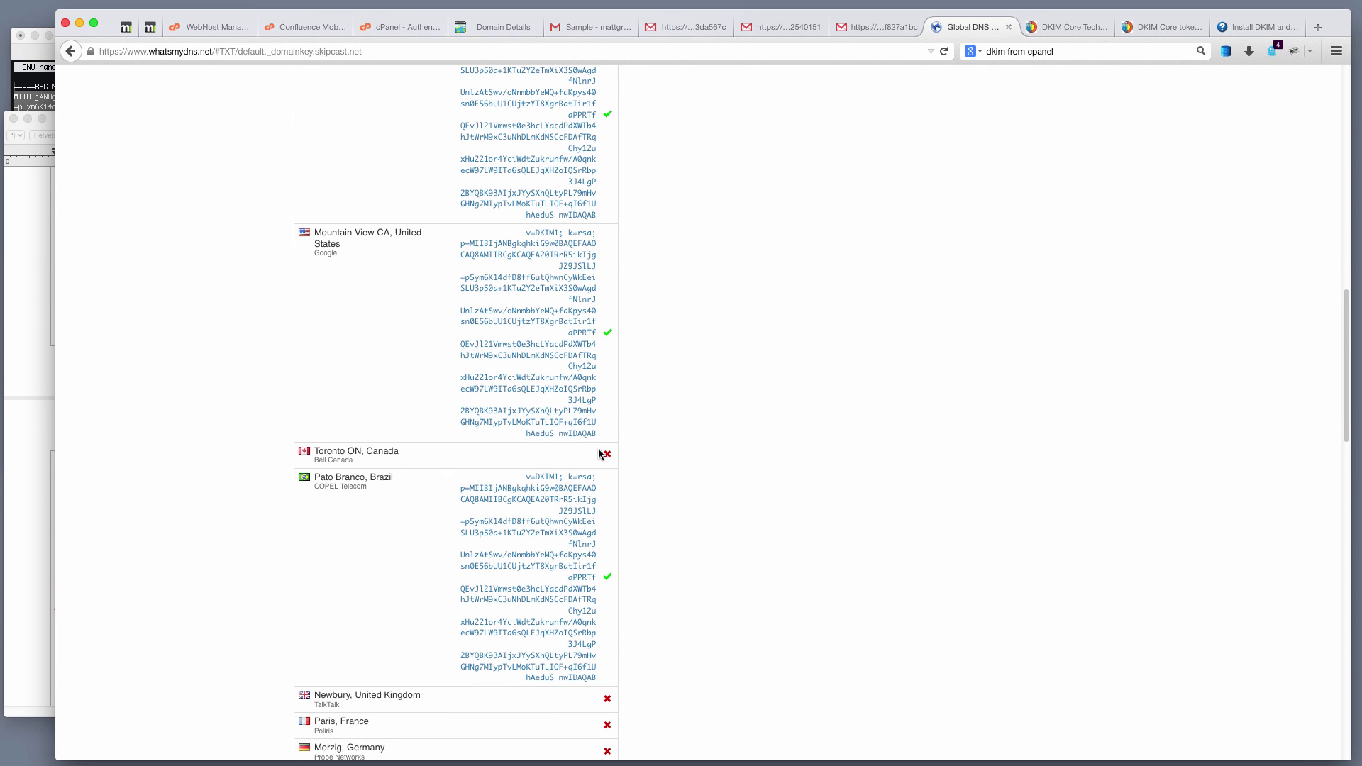
{"action": "scroll", "coordinate": [596, 457], "scroll_direction": "down", "scroll_amount": 2}
{"action": "scroll", "coordinate": [565, 478], "scroll_direction": "down", "scroll_amount": 5}
{"action": "scroll", "coordinate": [562, 480], "scroll_direction": "up", "scroll_amount": 15}
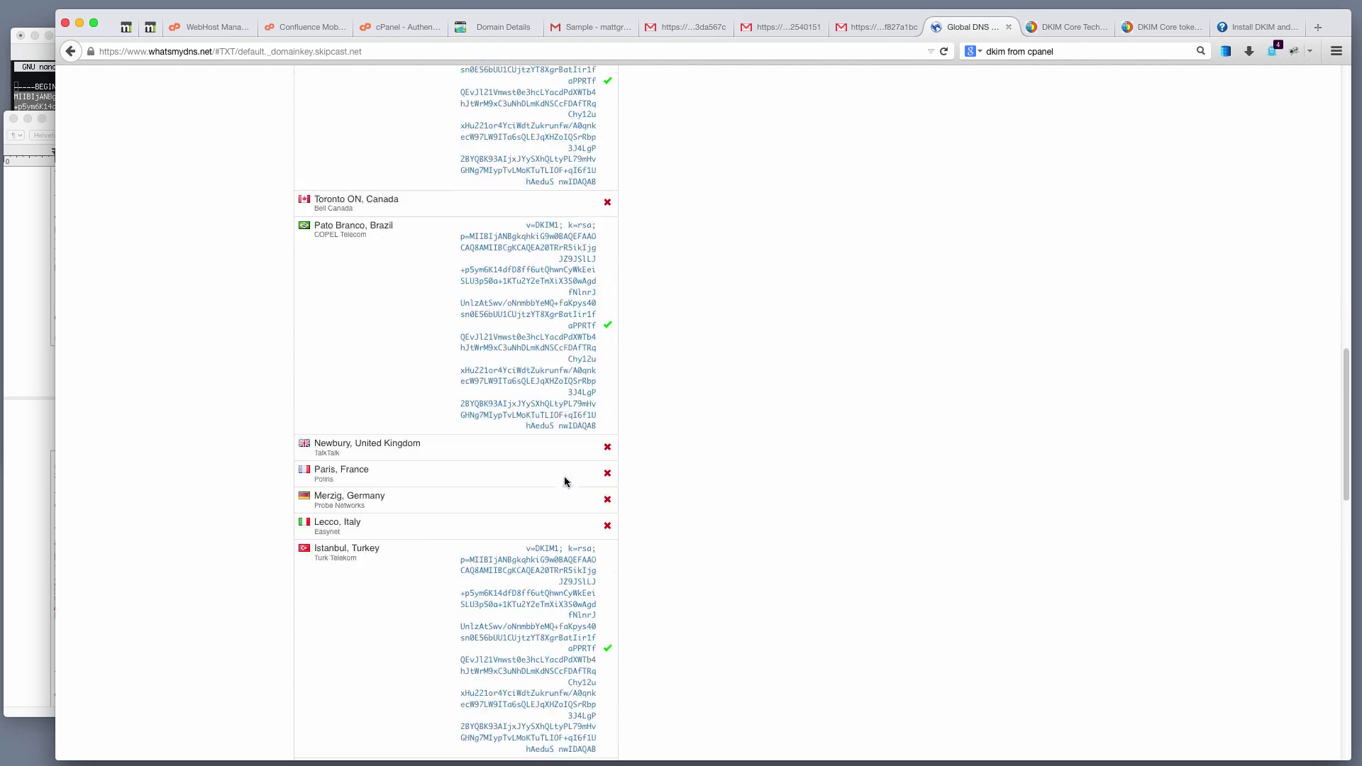
{"action": "scroll", "coordinate": [561, 407], "scroll_direction": "up", "scroll_amount": 3}
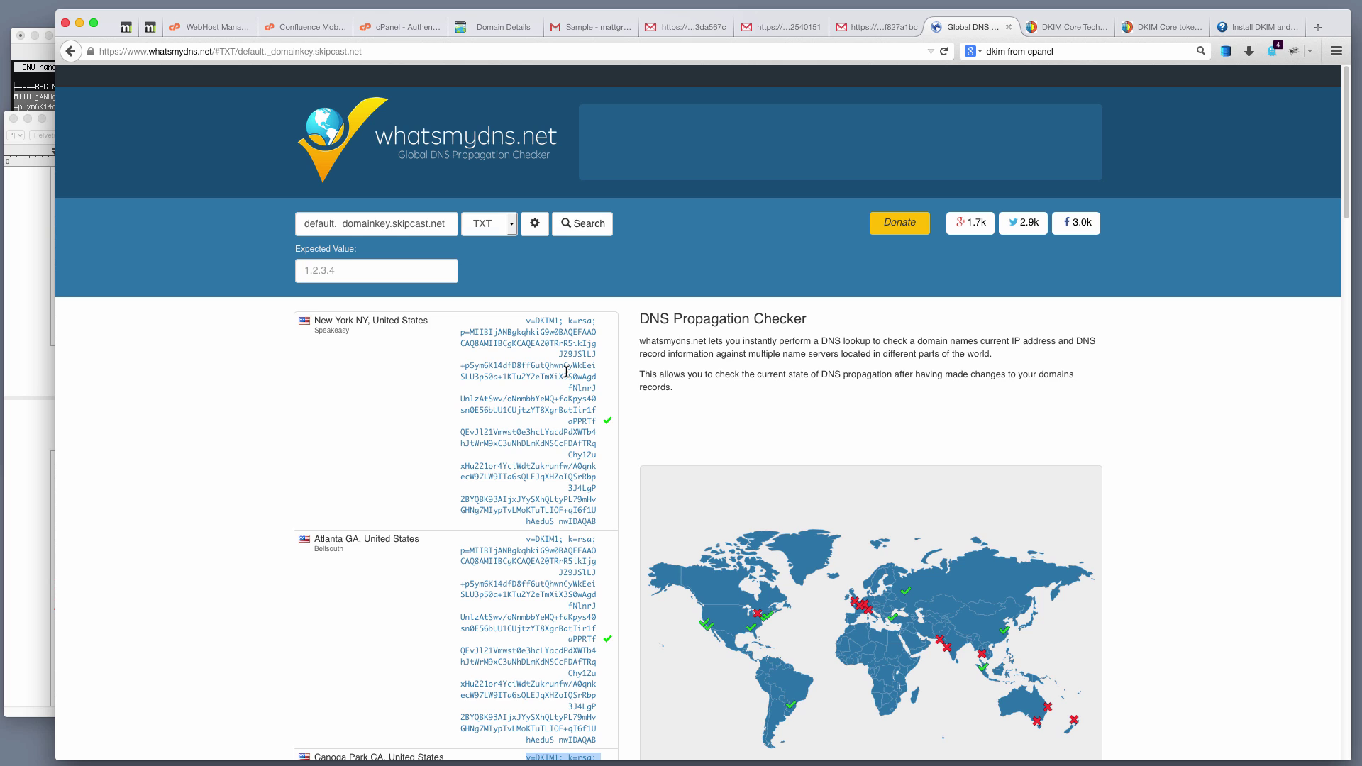
{"action": "left_click", "coordinate": [488, 30]}
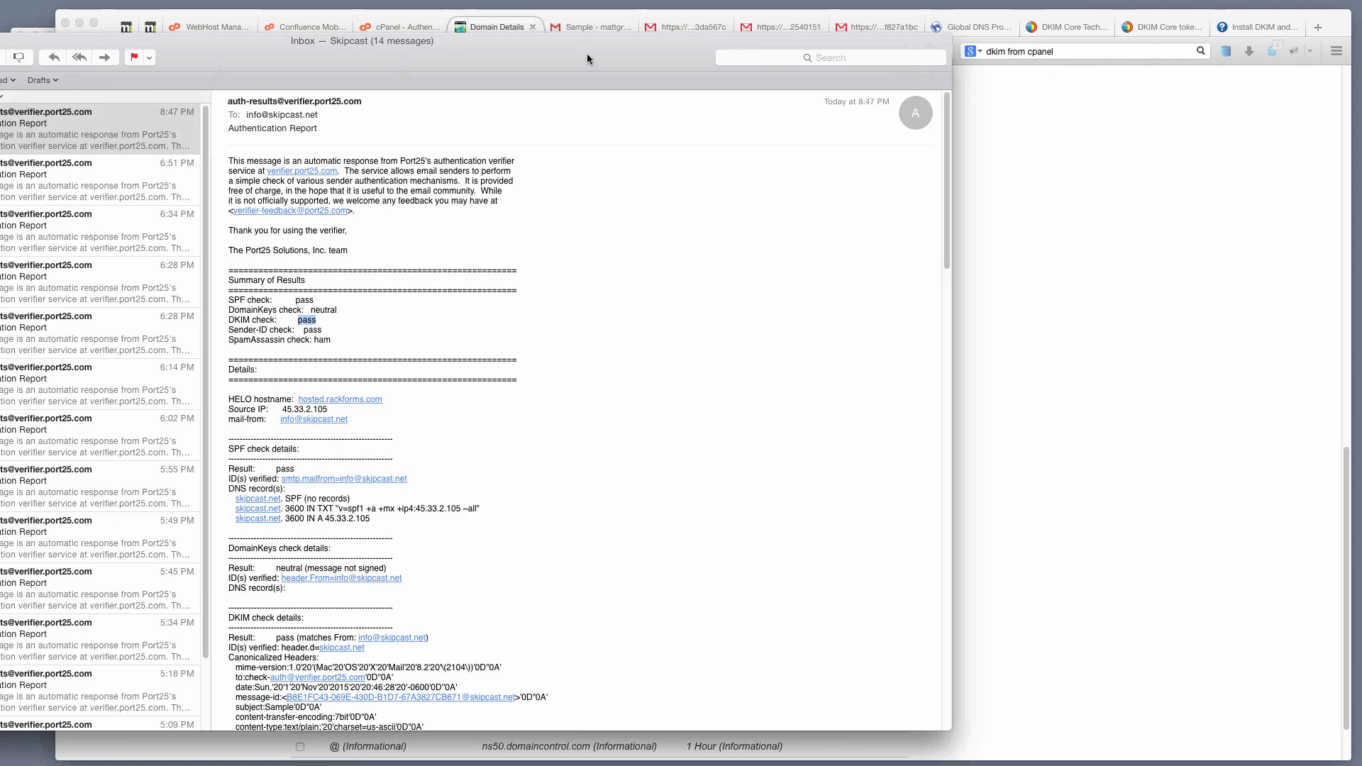
{"action": "left_click", "coordinate": [585, 53]}
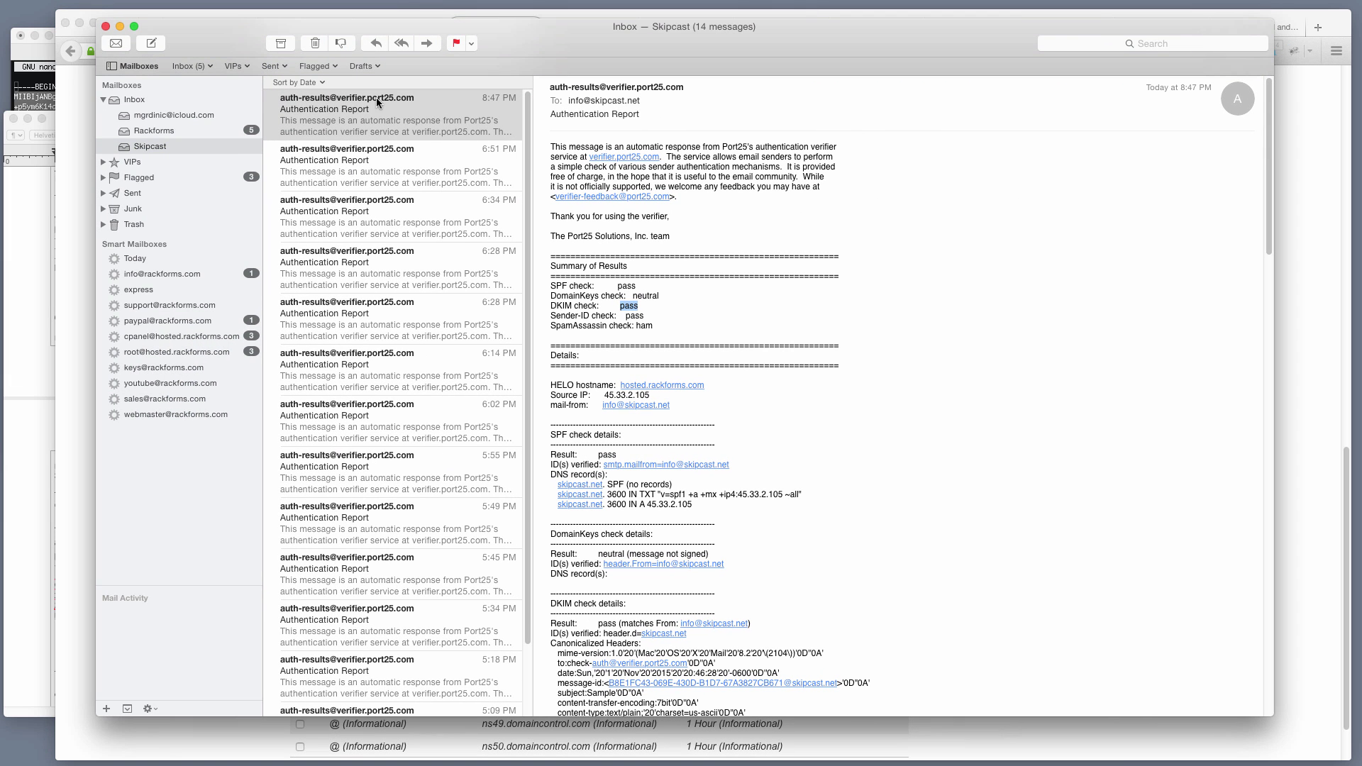
{"action": "key", "text": "super+Tab"}
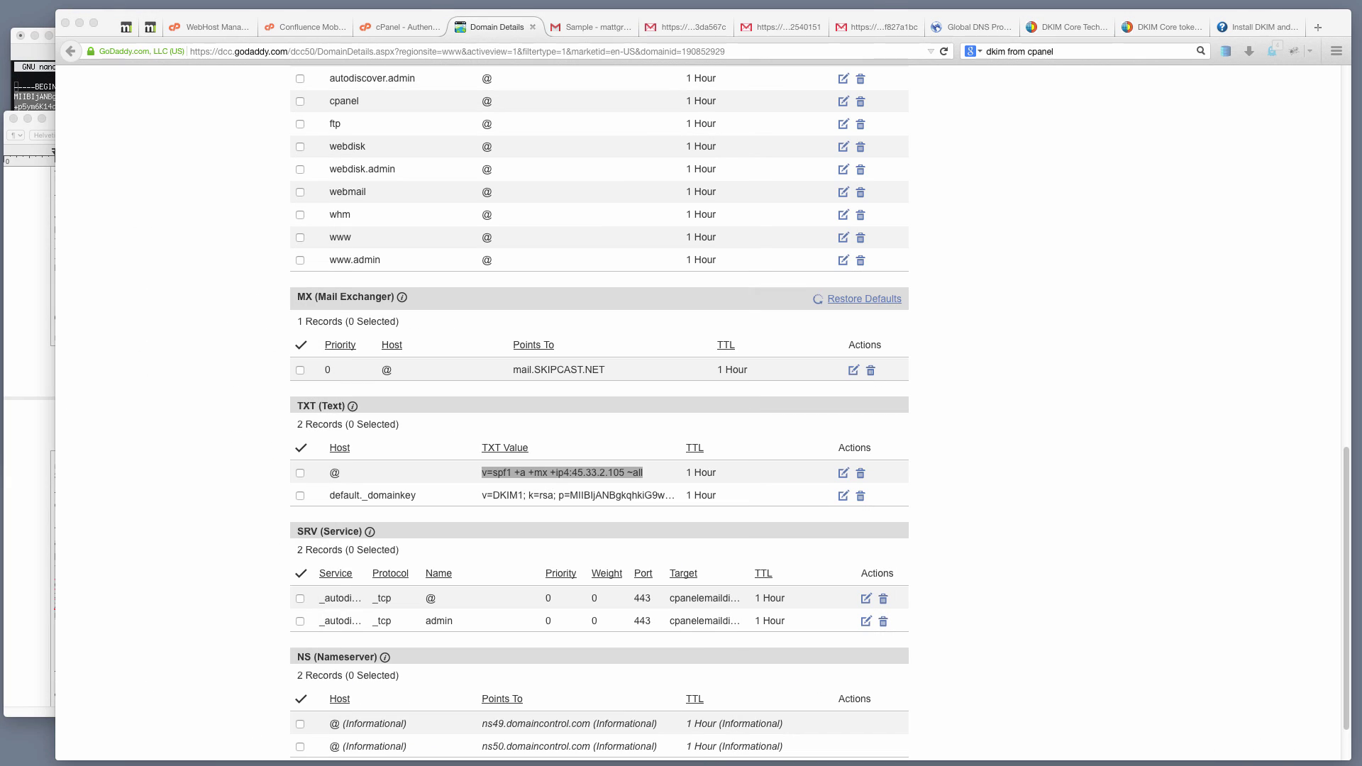
{"action": "left_click", "coordinate": [972, 27]}
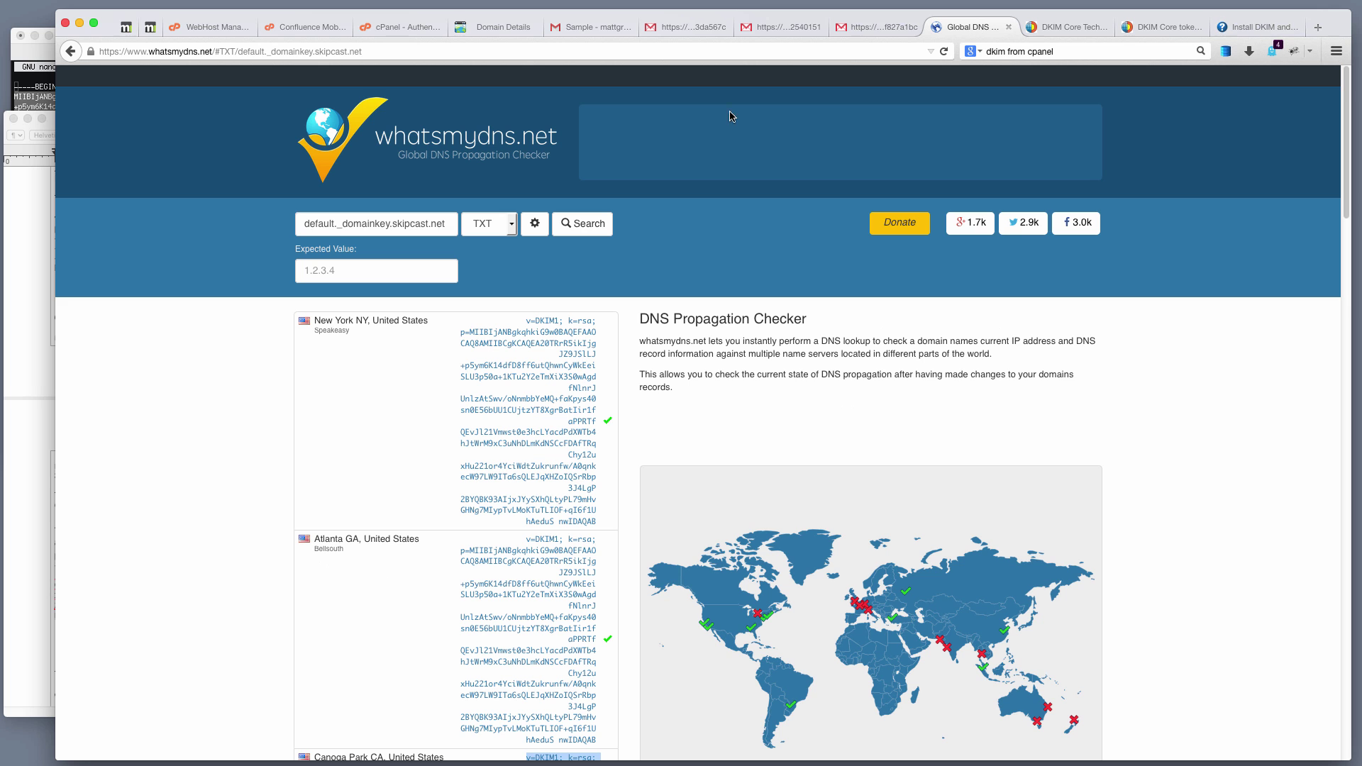
{"action": "scroll", "coordinate": [466, 445], "scroll_direction": "down", "scroll_amount": 2}
{"action": "scroll", "coordinate": [469, 447], "scroll_direction": "down", "scroll_amount": 8}
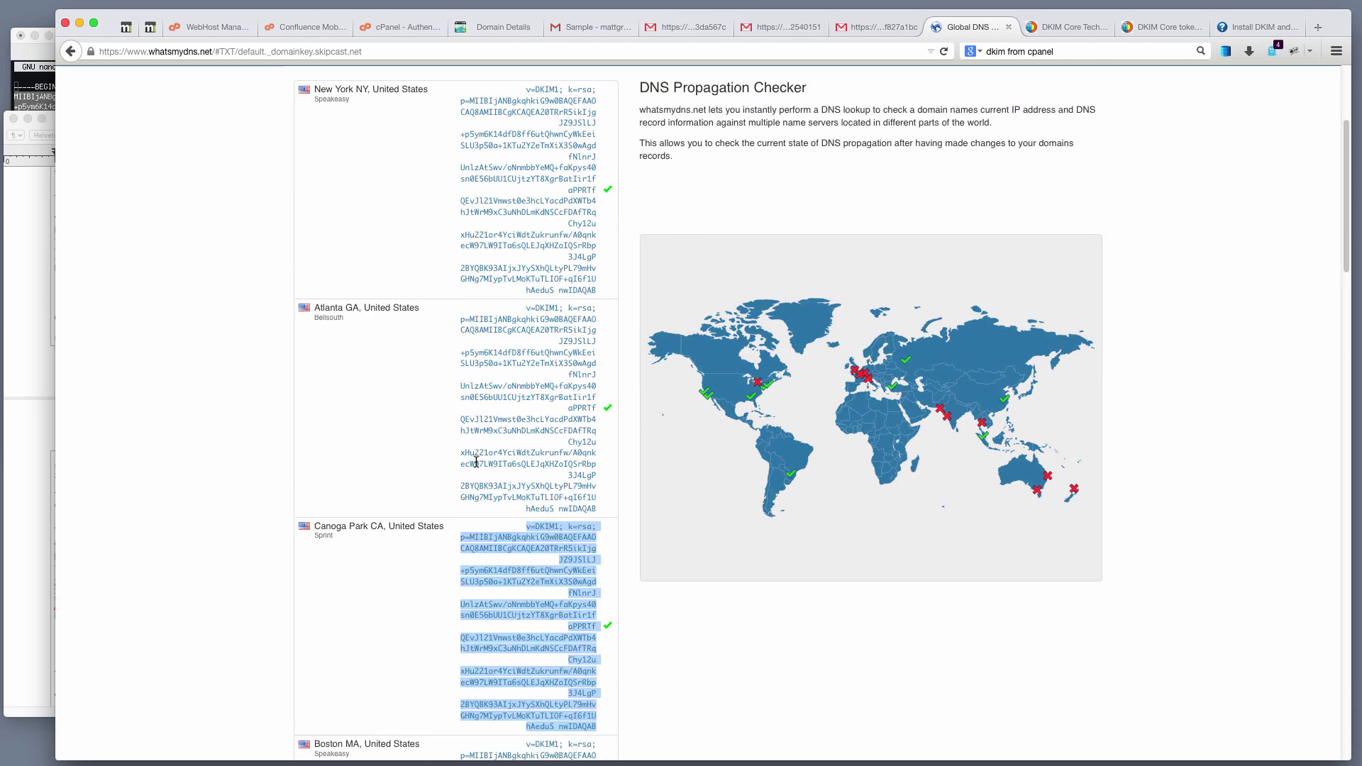
{"action": "scroll", "coordinate": [470, 448], "scroll_direction": "up", "scroll_amount": 6}
{"action": "scroll", "coordinate": [468, 376], "scroll_direction": "up", "scroll_amount": 3}
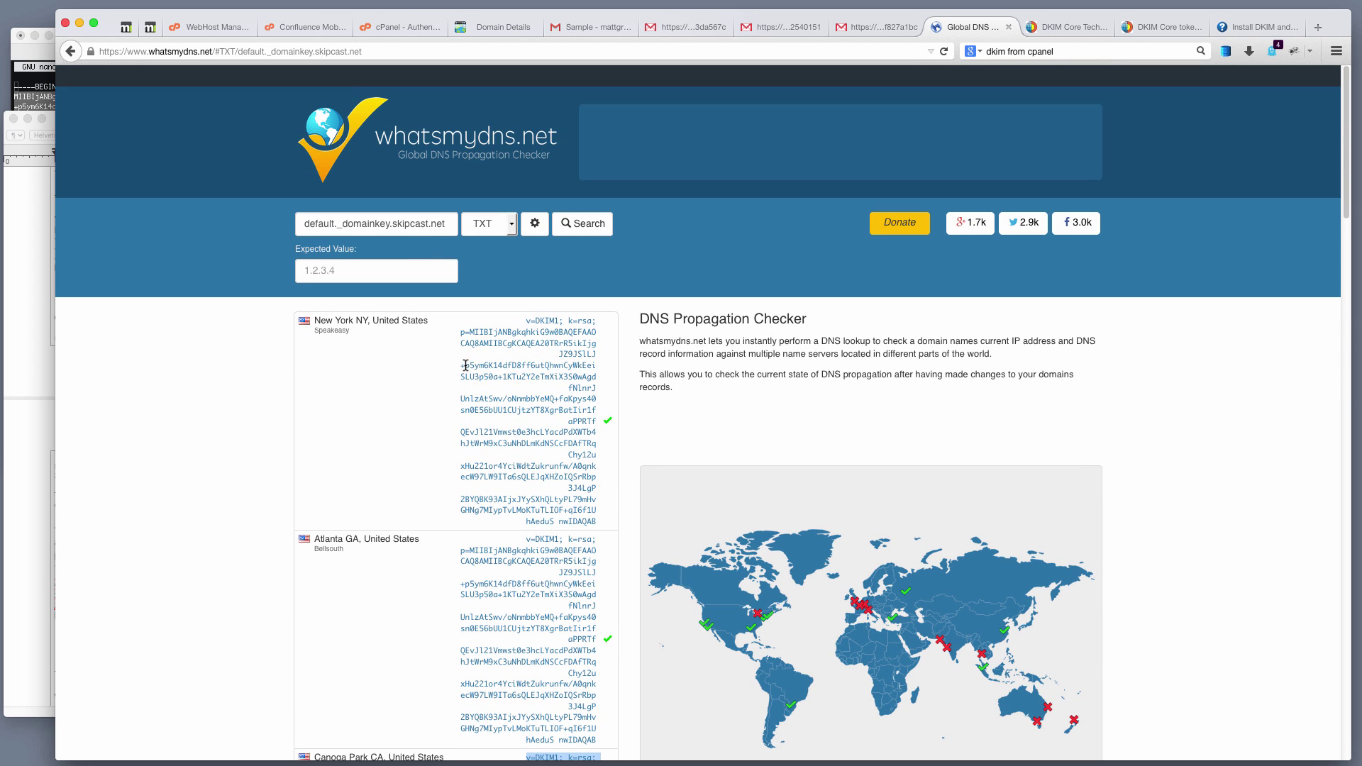
- Bring up the 'Install DKIM and SPF' article and select the DKIM_FILE private key path
{"action": "left_click", "coordinate": [1255, 27]}
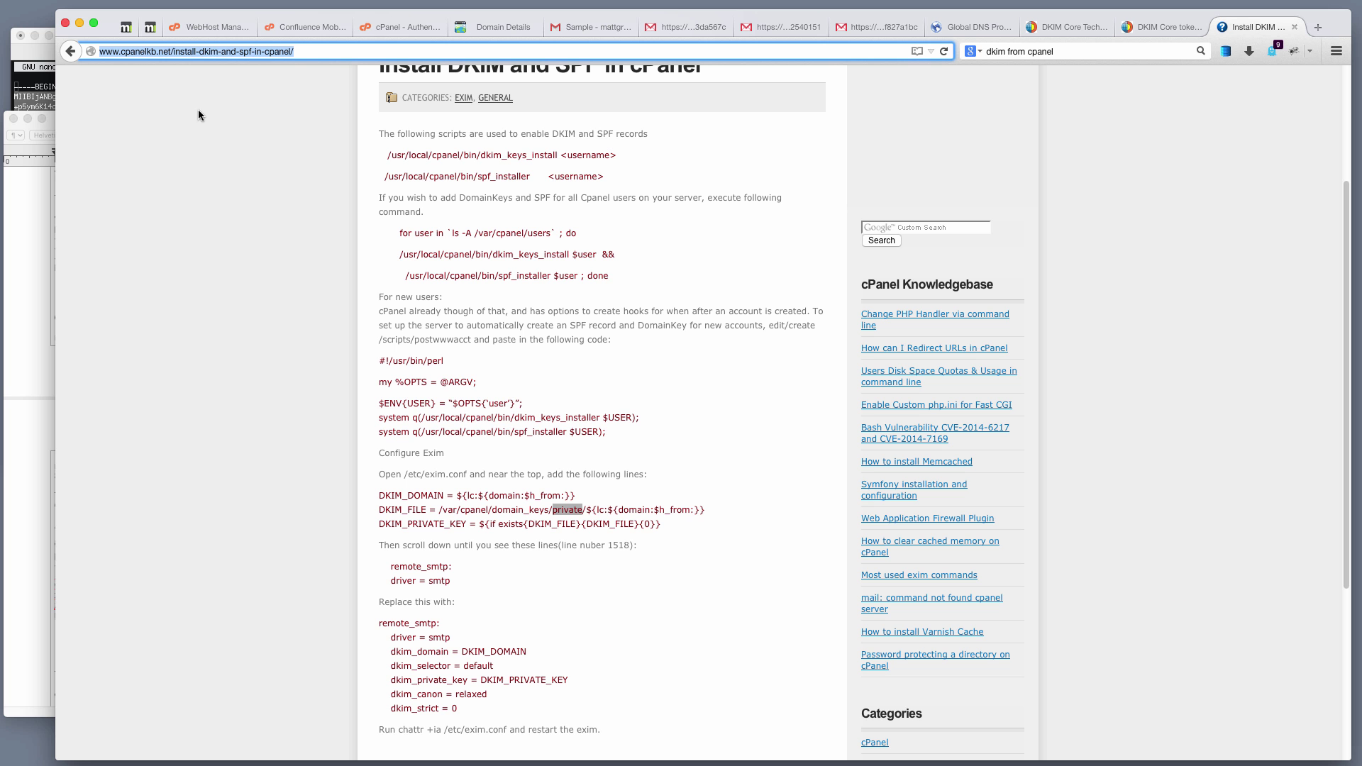
{"action": "double_click", "coordinate": [140, 51]}
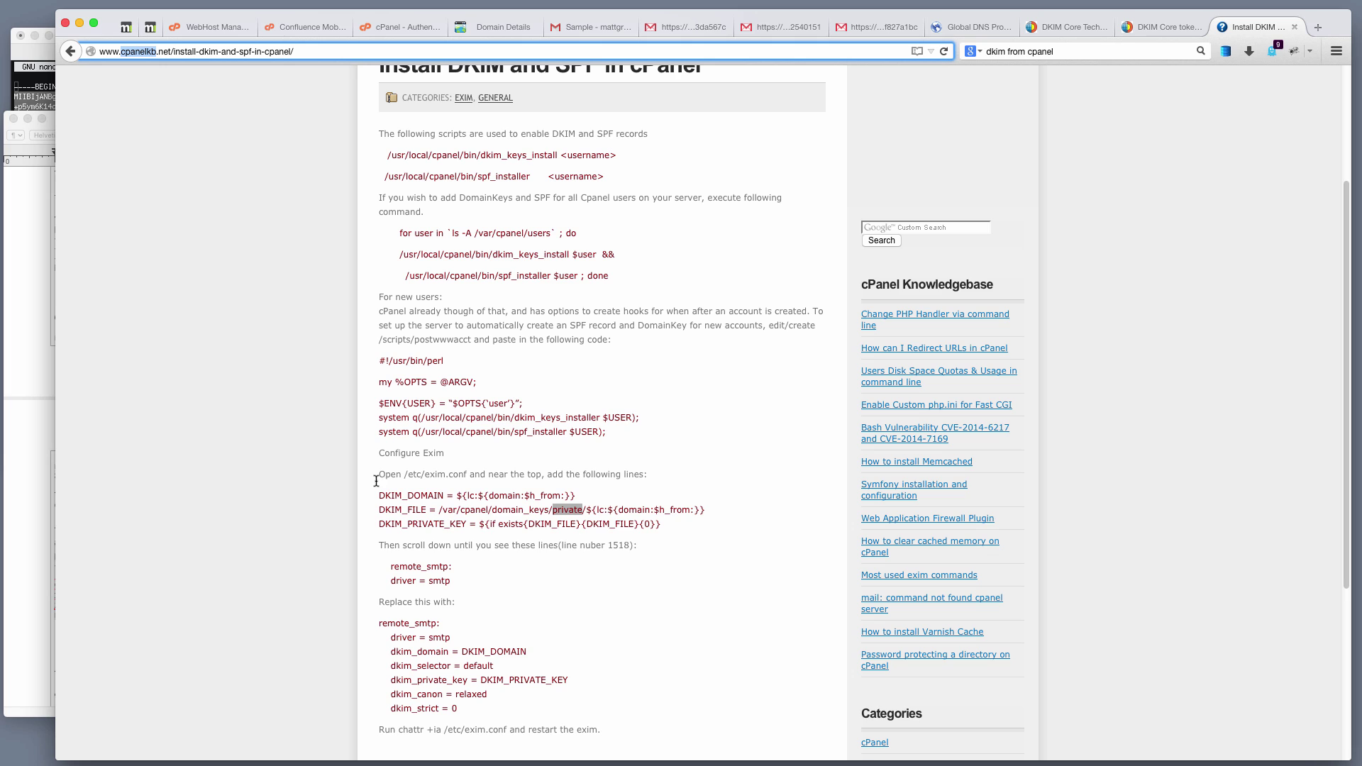
{"action": "left_click_drag", "start_coordinate": [439, 509], "coordinate": [584, 509]}
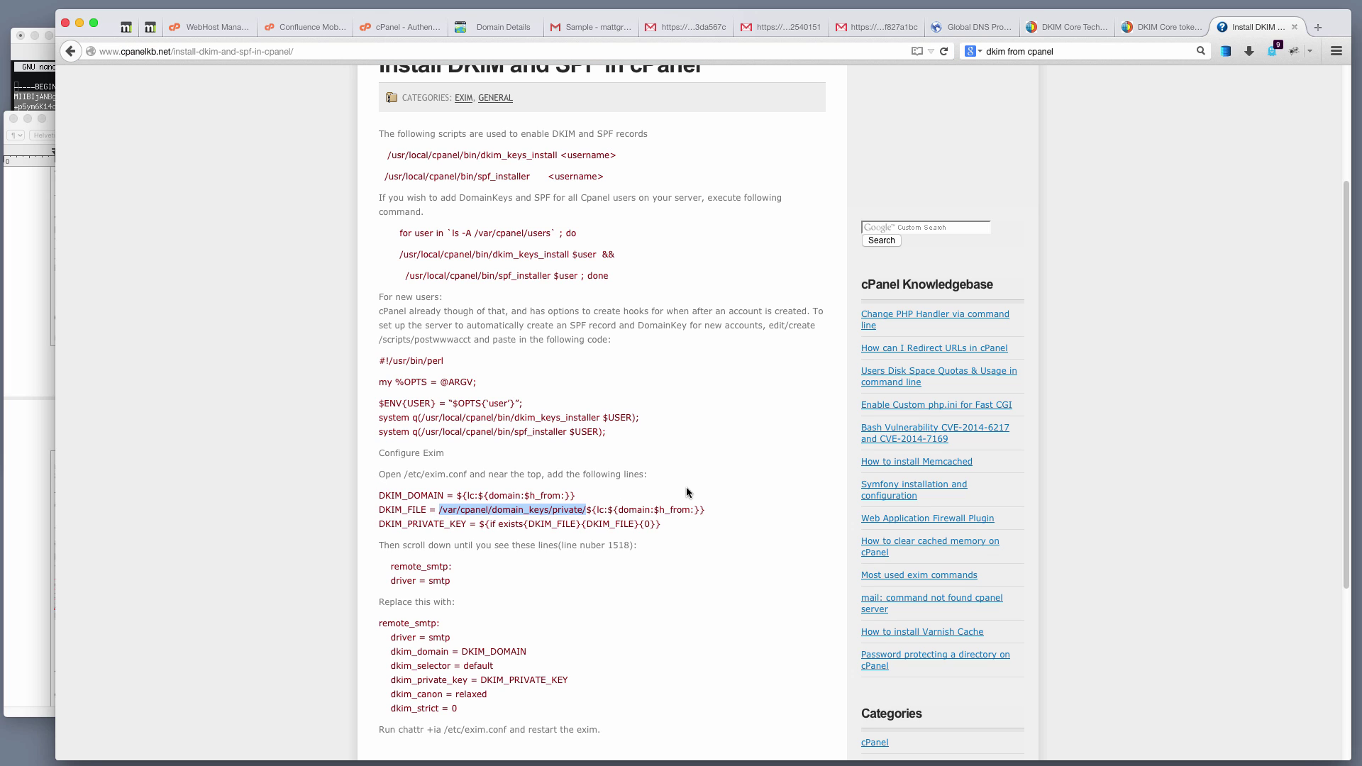
{"action": "double_click", "coordinate": [495, 509]}
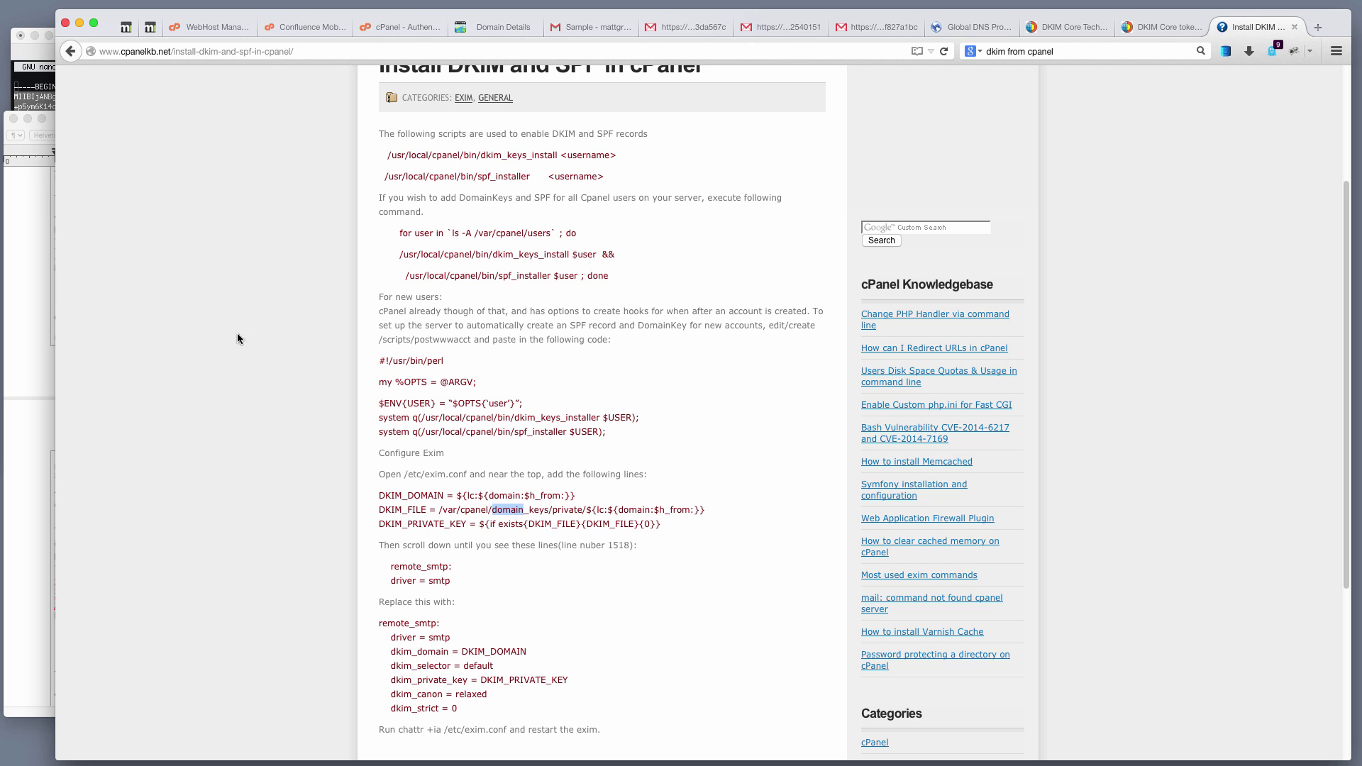
- Exit the public key file in nano and select the domain_keys folder path in the terminal
{"action": "left_click", "coordinate": [51, 112]}
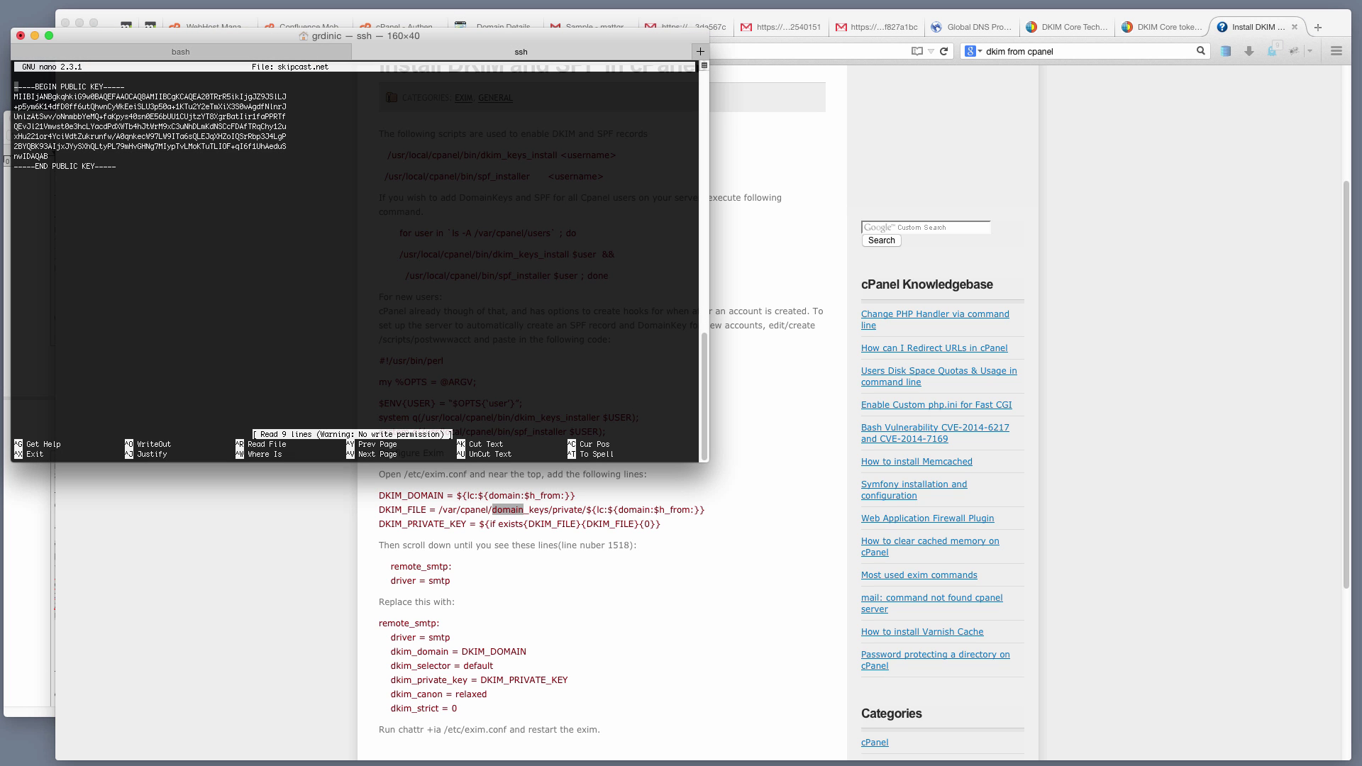
{"action": "key", "text": "ctrl+x"}
{"action": "left_click_drag", "start_coordinate": [83, 67], "coordinate": [217, 71]}
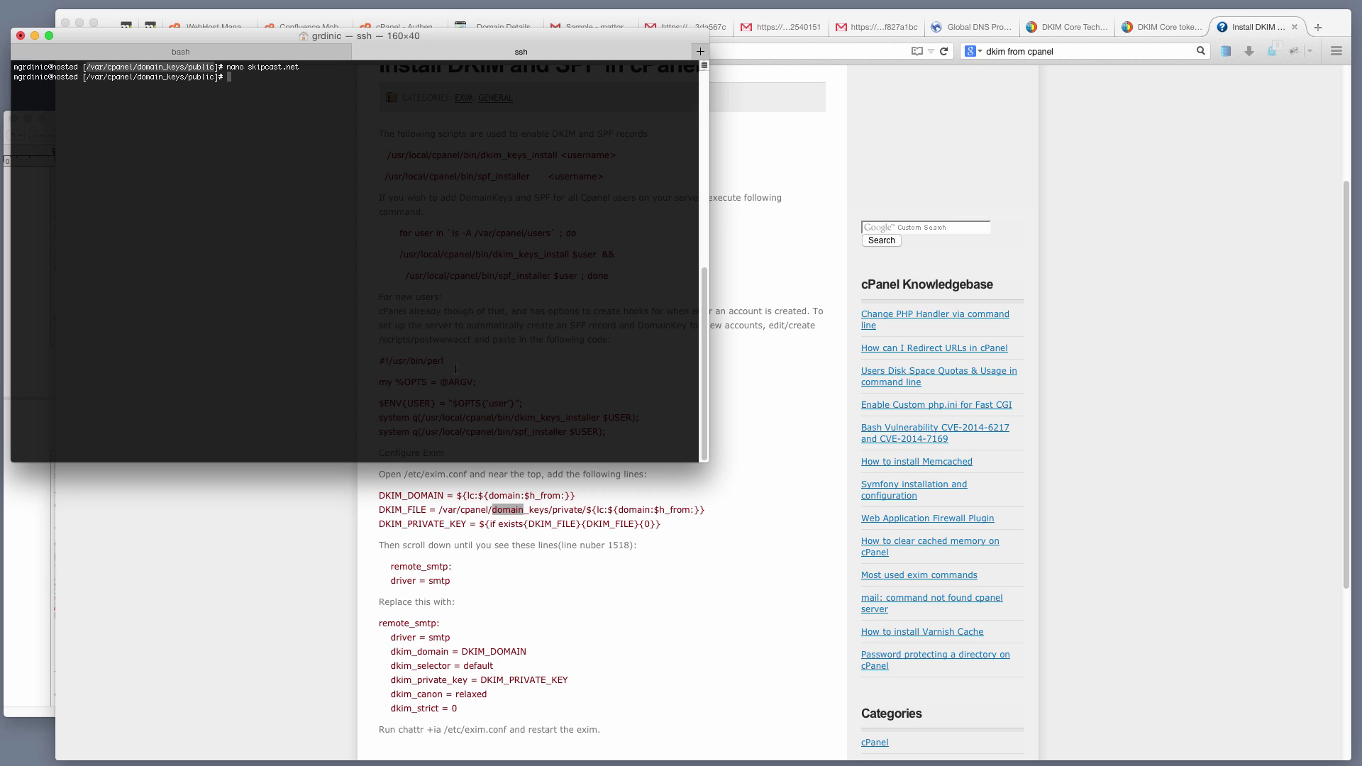
- Check DKIM and SPF status in cPanel Authentication, then return to the install article
{"action": "left_click", "coordinate": [737, 418]}
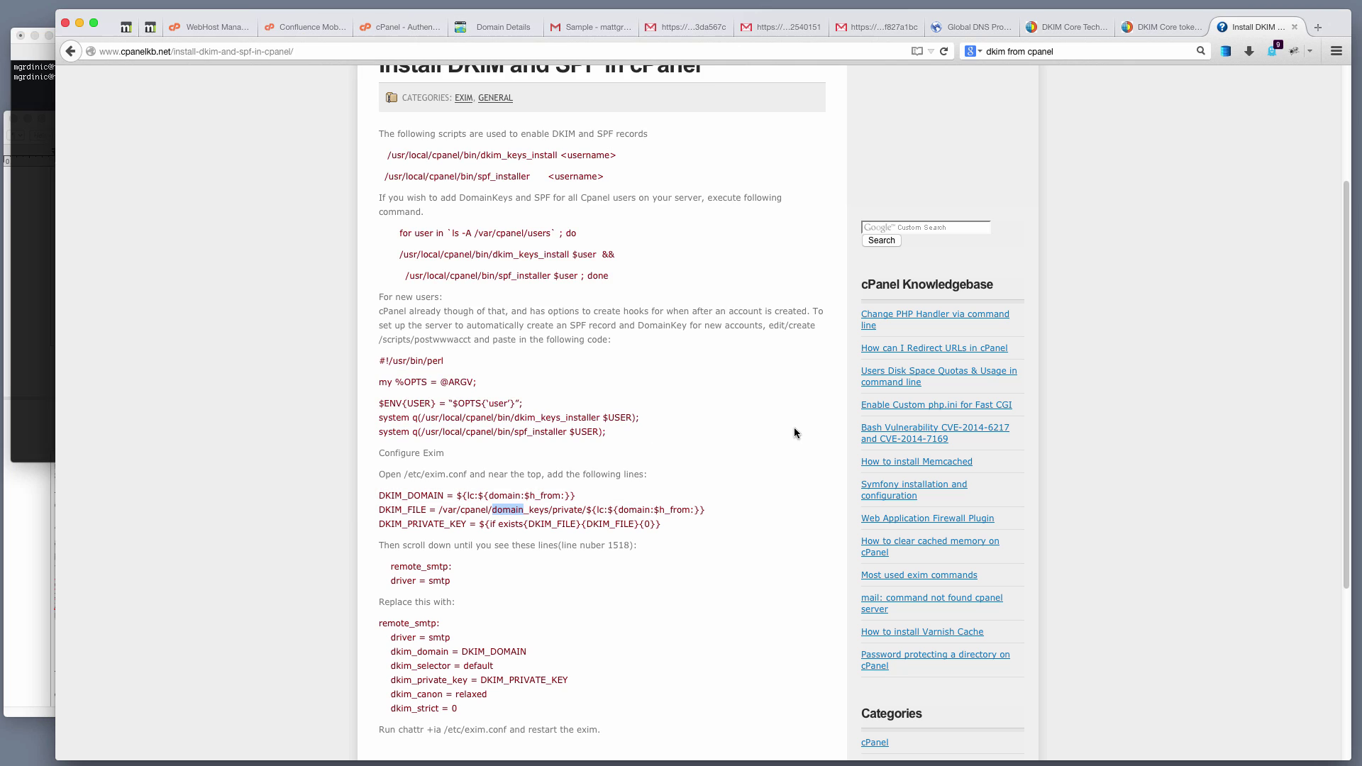
{"action": "left_click", "coordinate": [417, 29]}
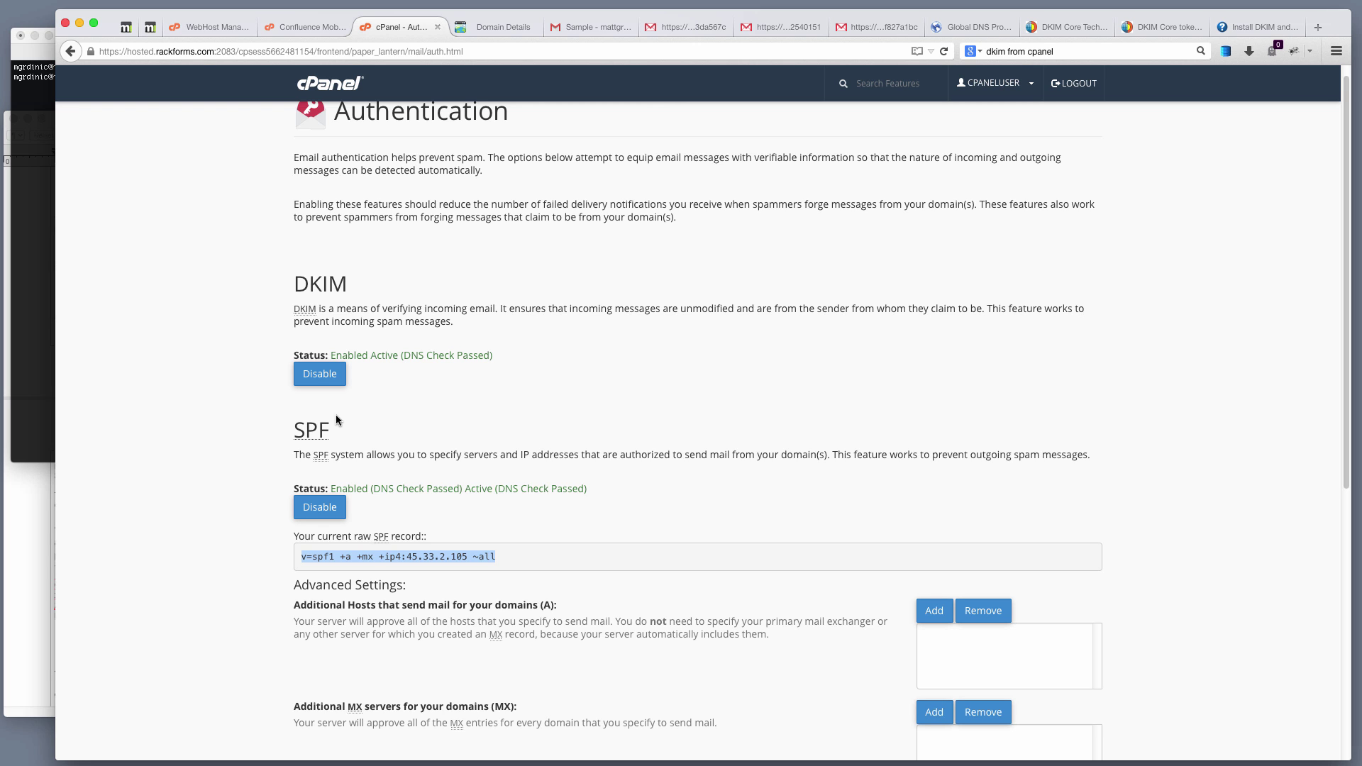
{"action": "left_click", "coordinate": [1260, 27]}
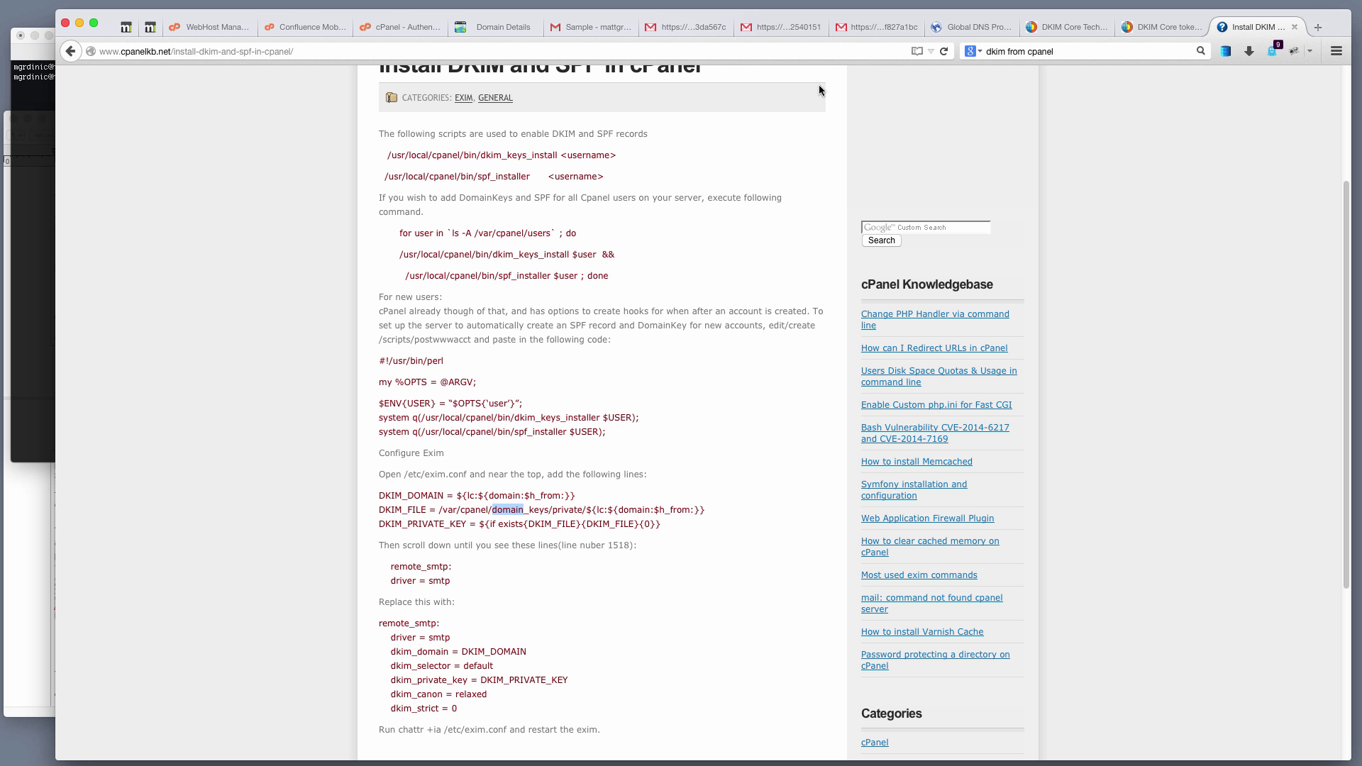